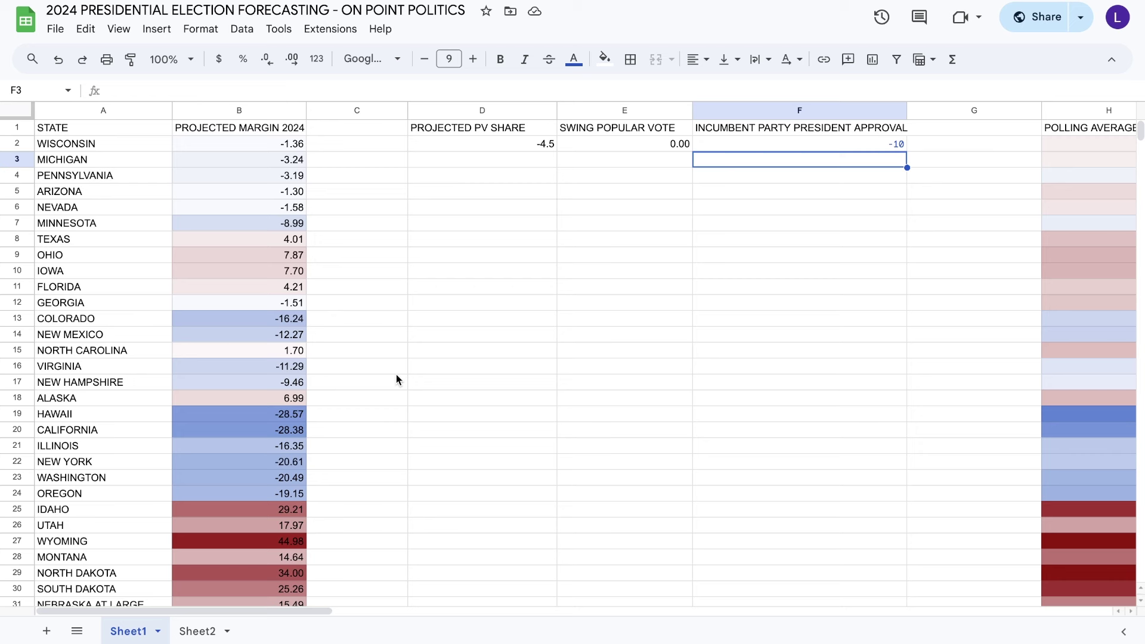
- Inspect the projected popular vote share in cell D2 of Sheet1
double_click(521, 143)
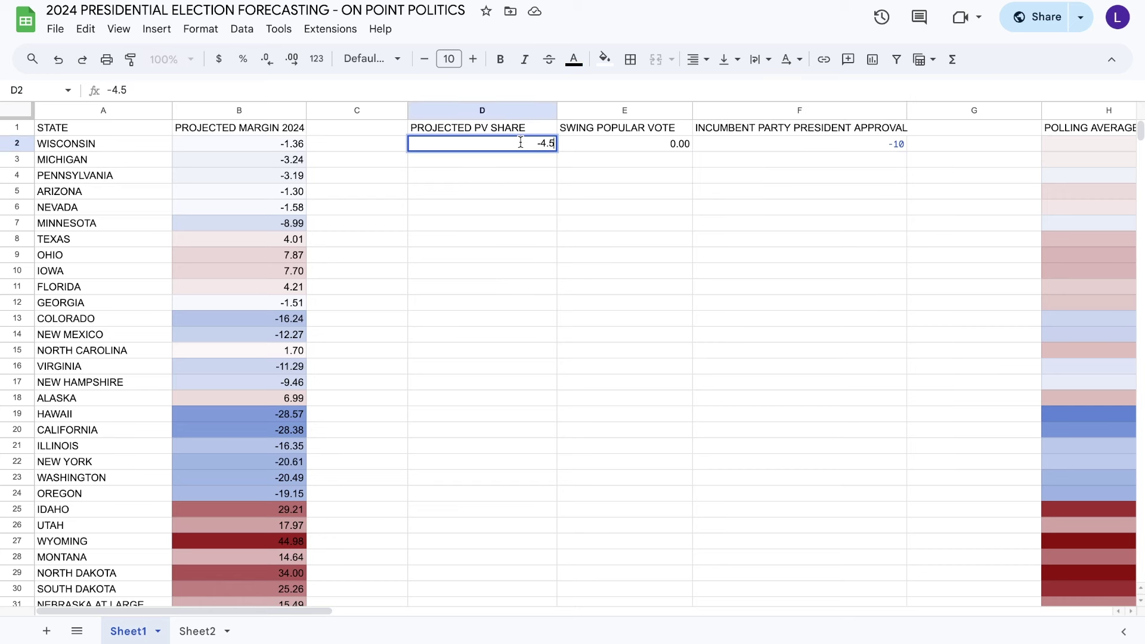
click(508, 257)
click(531, 142)
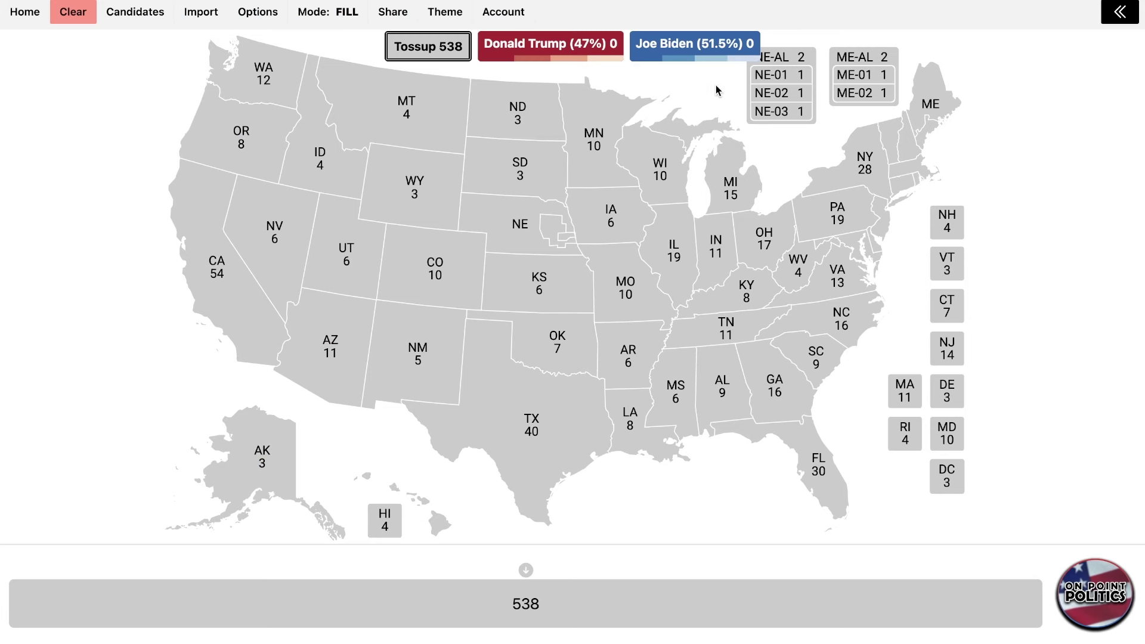
- On the electoral map, fill Idaho, Wyoming, North Dakota, South Dakota, Oklahoma, Arkansas, Louisiana, Alabama and Mississippi with Trump's darkest red
click(722, 54)
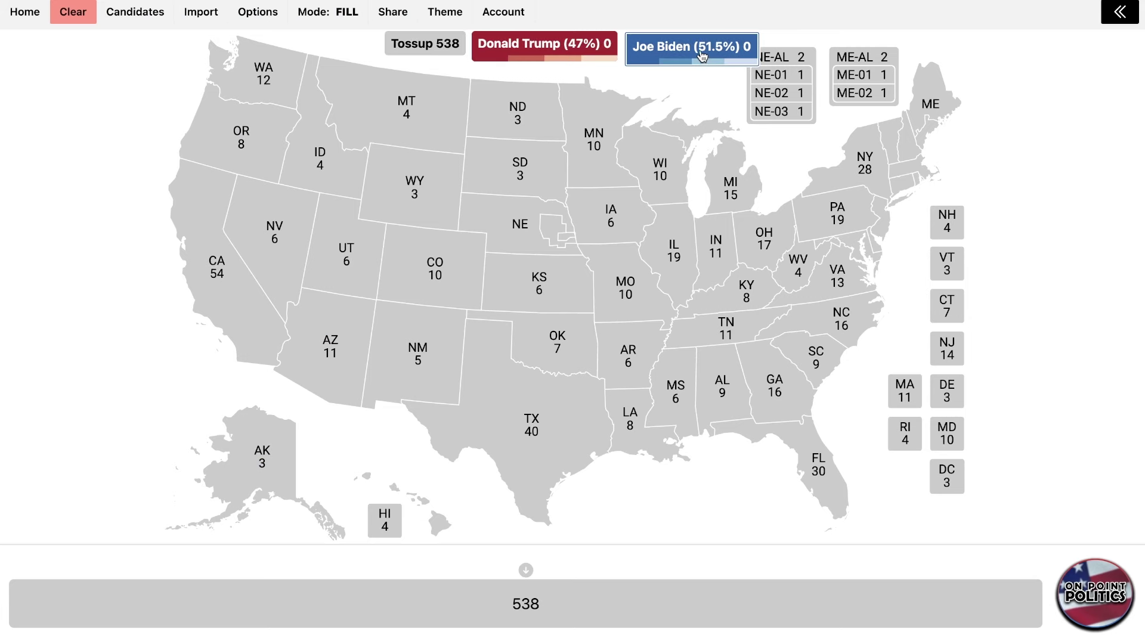
click(582, 48)
click(325, 177)
click(405, 179)
click(491, 122)
click(484, 178)
click(576, 340)
click(627, 361)
click(632, 425)
click(722, 391)
click(675, 394)
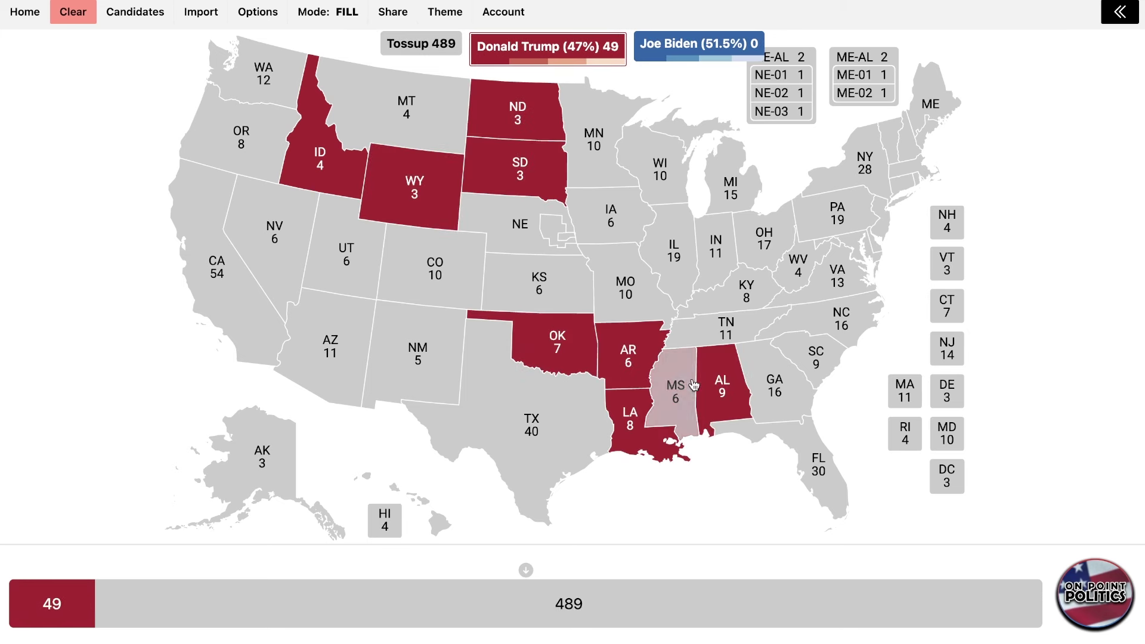
- Fill Tennessee, Kentucky, West Virginia, Indiana and Missouri with Trump's darkest red
click(725, 328)
click(746, 292)
click(796, 269)
click(716, 275)
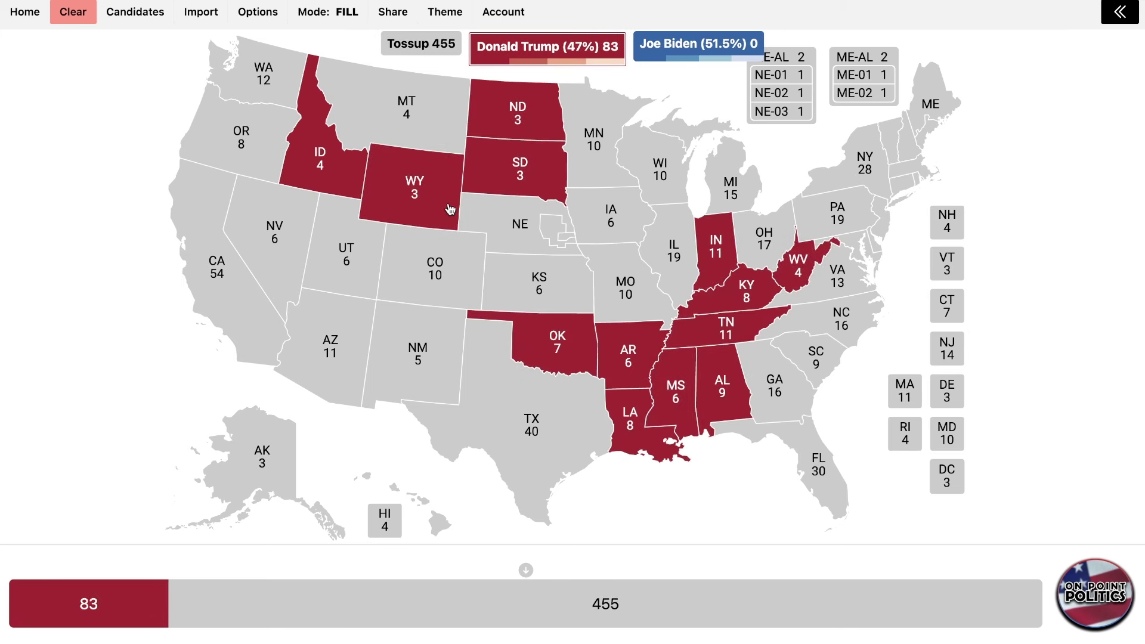
click(630, 284)
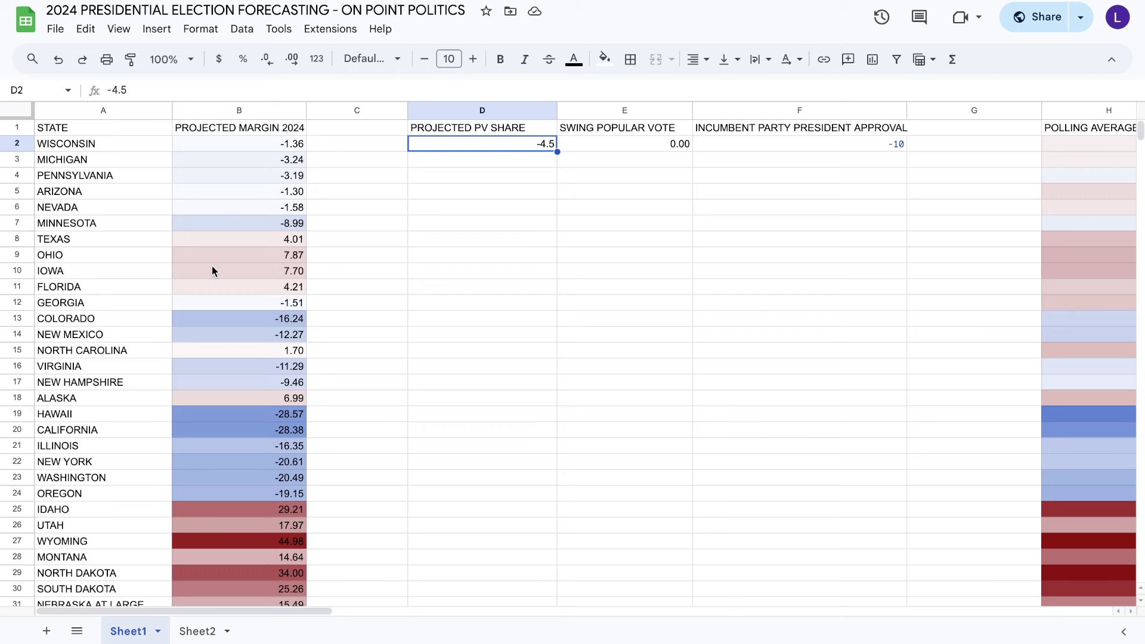
- Check the projected state margins in the spreadsheet, and shade Alaska in Trump's second-darkest red on the electoral map
scroll(266, 347, down, 1)
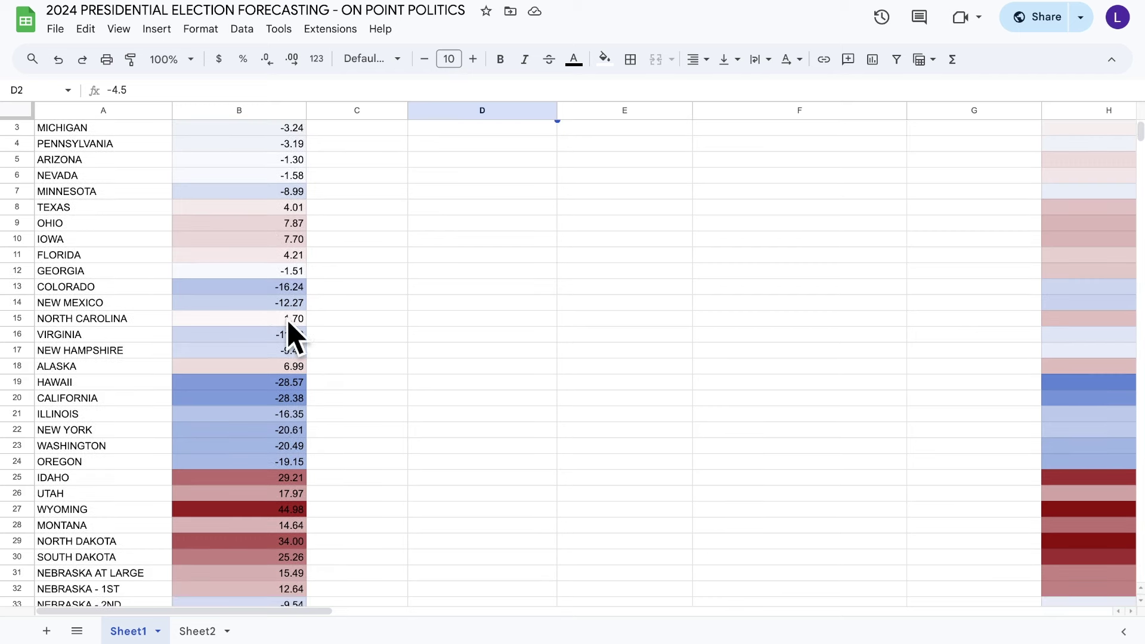
scroll(306, 322, down, 4)
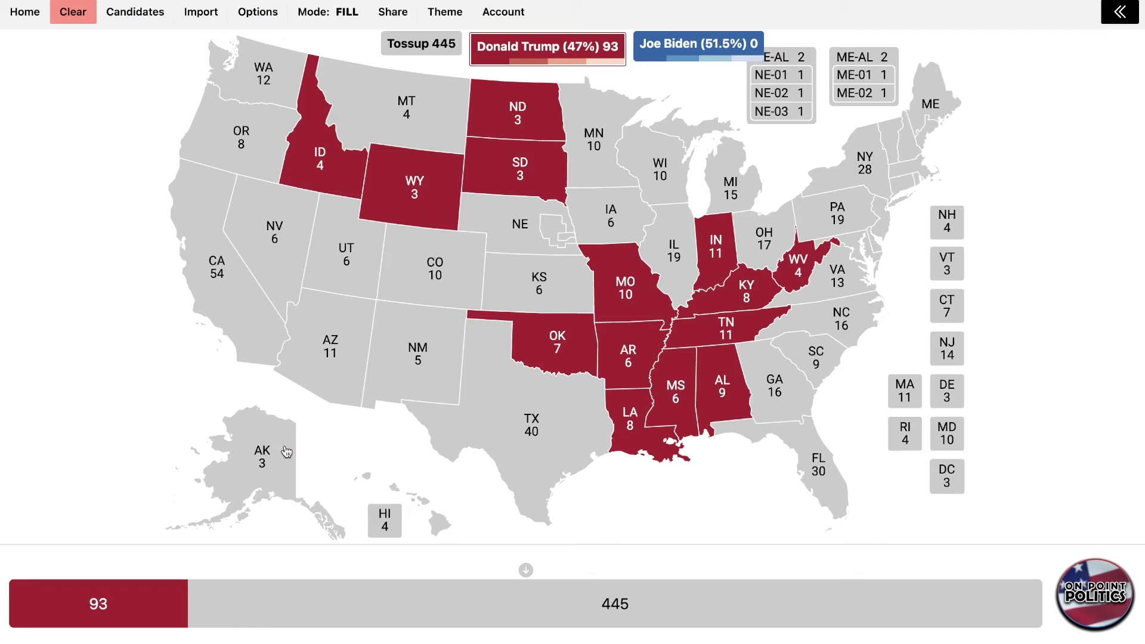
click(287, 452)
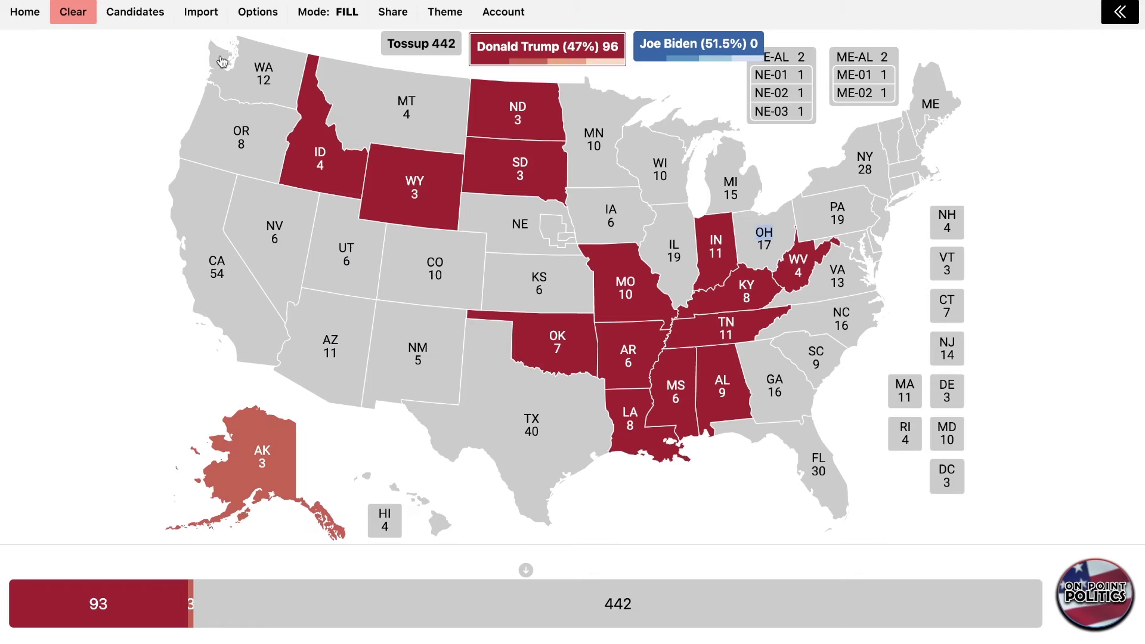
- Fill California, Oregon, Washington, Colorado and New Mexico with Biden's darkest blue
click(699, 44)
click(216, 268)
click(251, 138)
click(264, 77)
click(435, 268)
click(417, 352)
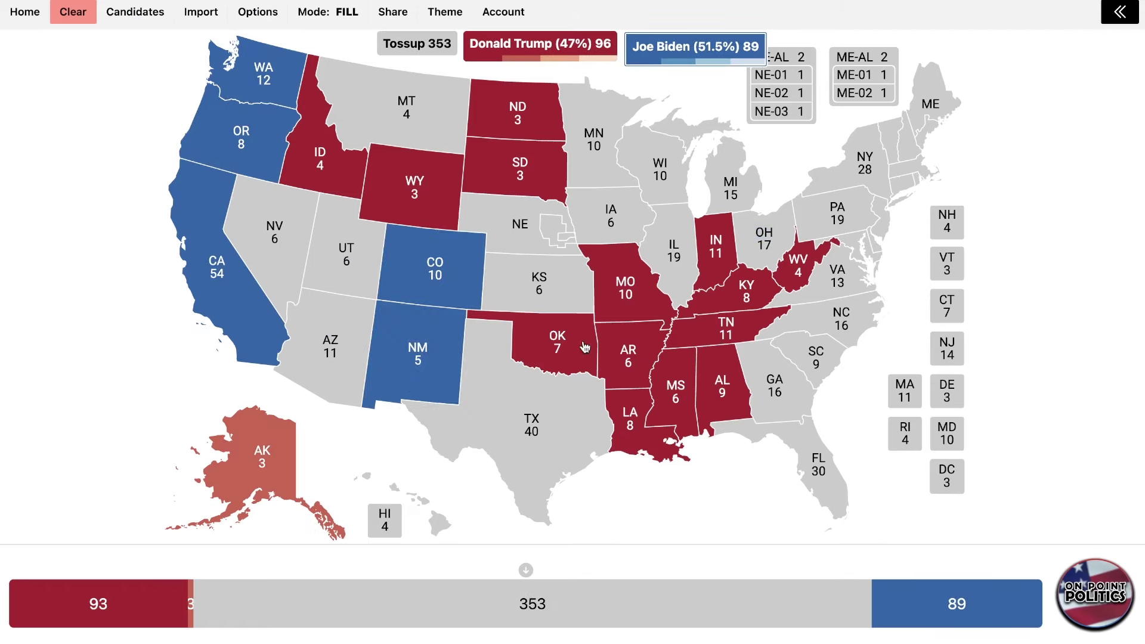
- Fill Rhode Island, Massachusetts, Delaware, Maryland and DC with Biden's darkest blue
click(907, 435)
click(905, 391)
click(947, 391)
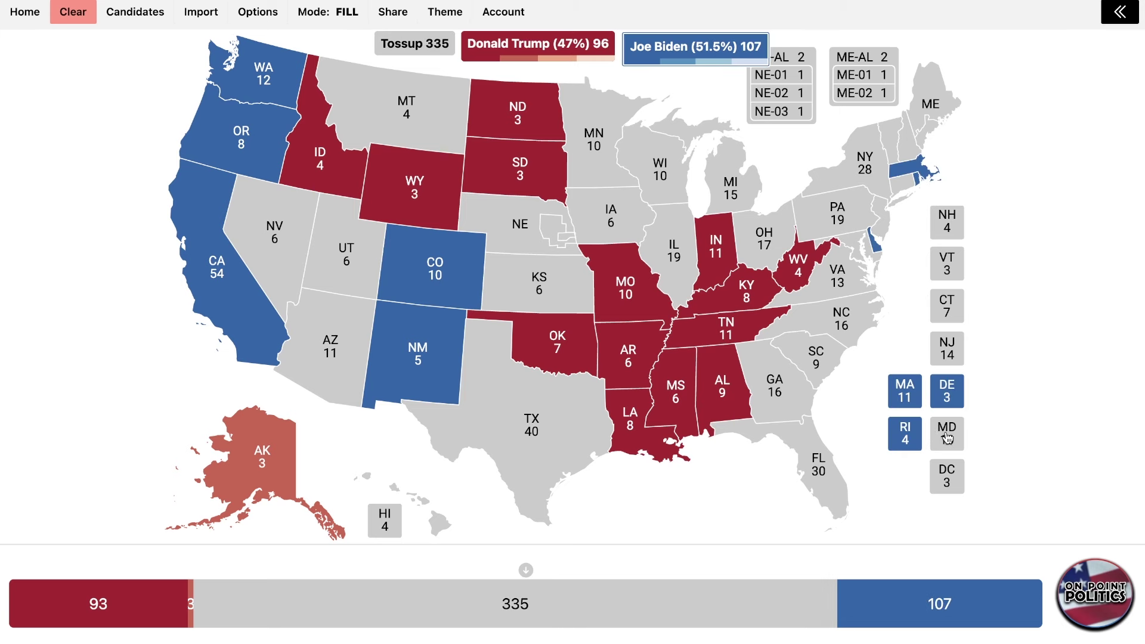
click(948, 435)
click(947, 476)
- Fill New Jersey, Connecticut, Vermont, New York and Illinois with Biden's darkest blue
click(947, 349)
click(948, 306)
click(948, 264)
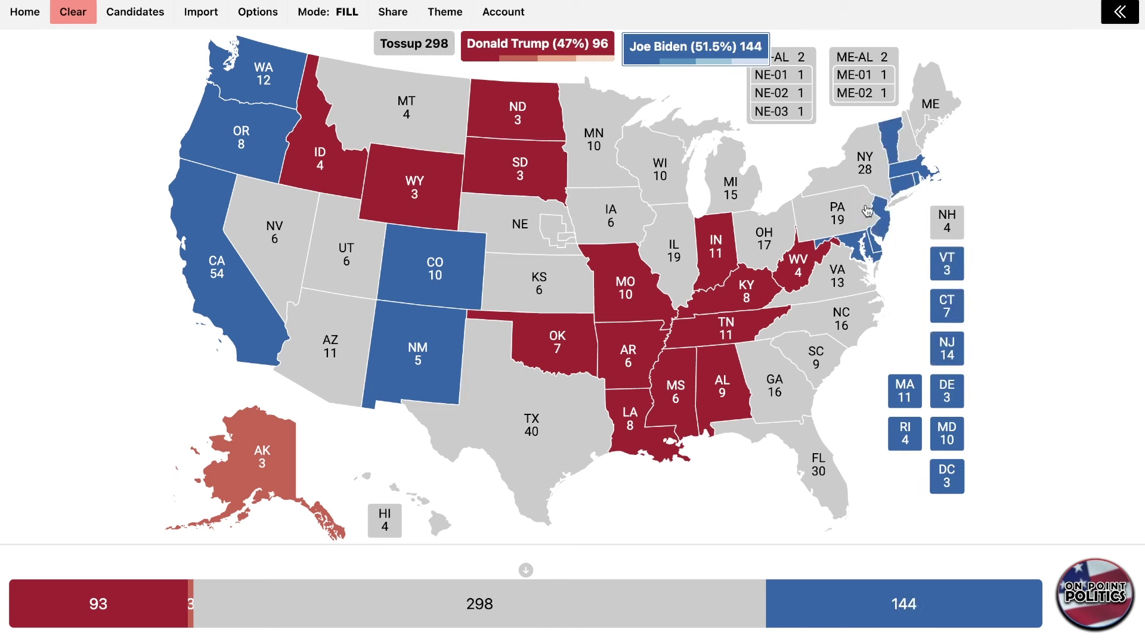
click(875, 165)
click(679, 268)
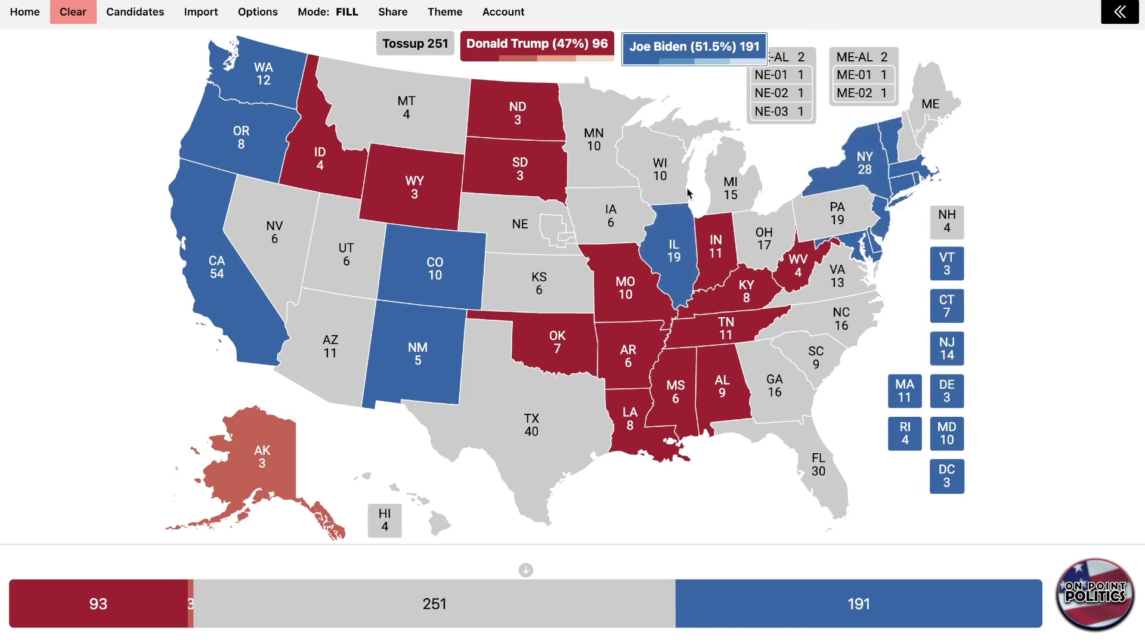
- Shade Iowa and Ohio in Trump's second-darkest red, and Texas and Florida in the lighter salmon shade
click(574, 58)
click(611, 218)
click(765, 238)
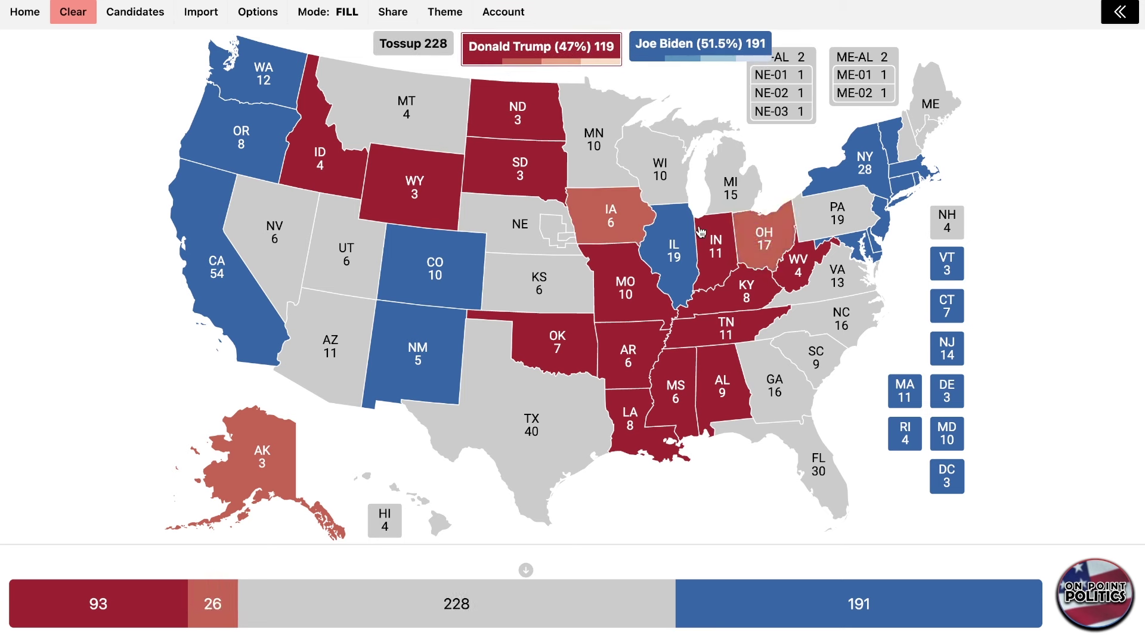
click(531, 426)
click(531, 426)
click(734, 427)
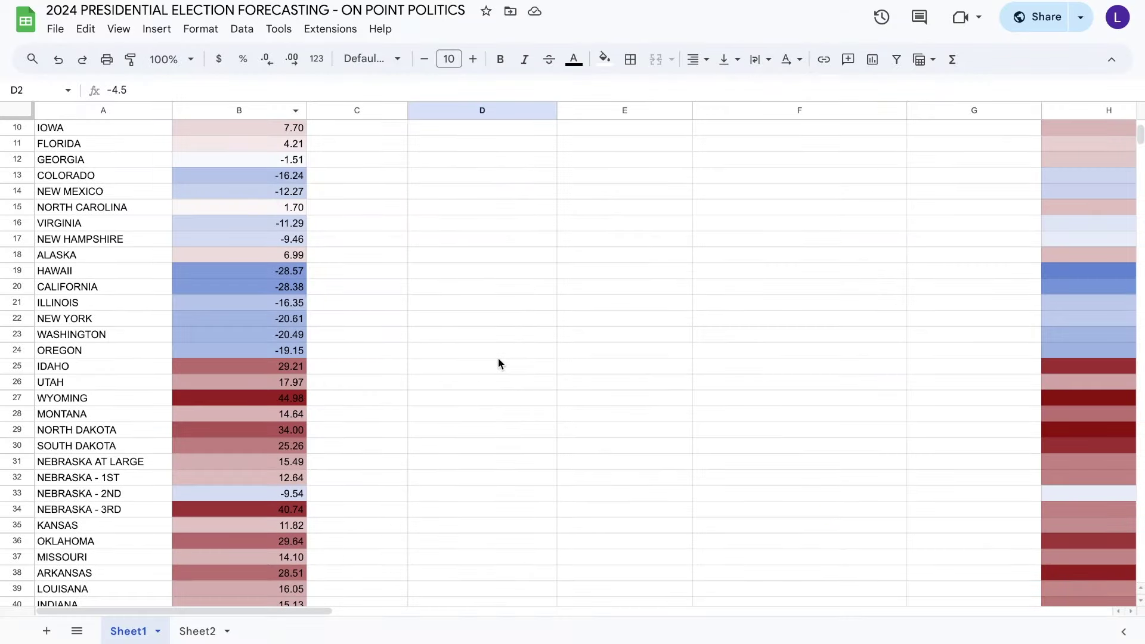
- Using the spreadsheet margins, fill Montana, Utah and Kansas with Trump's darkest red and South Carolina with his second-darkest red on the map
scroll(278, 358, down, 2)
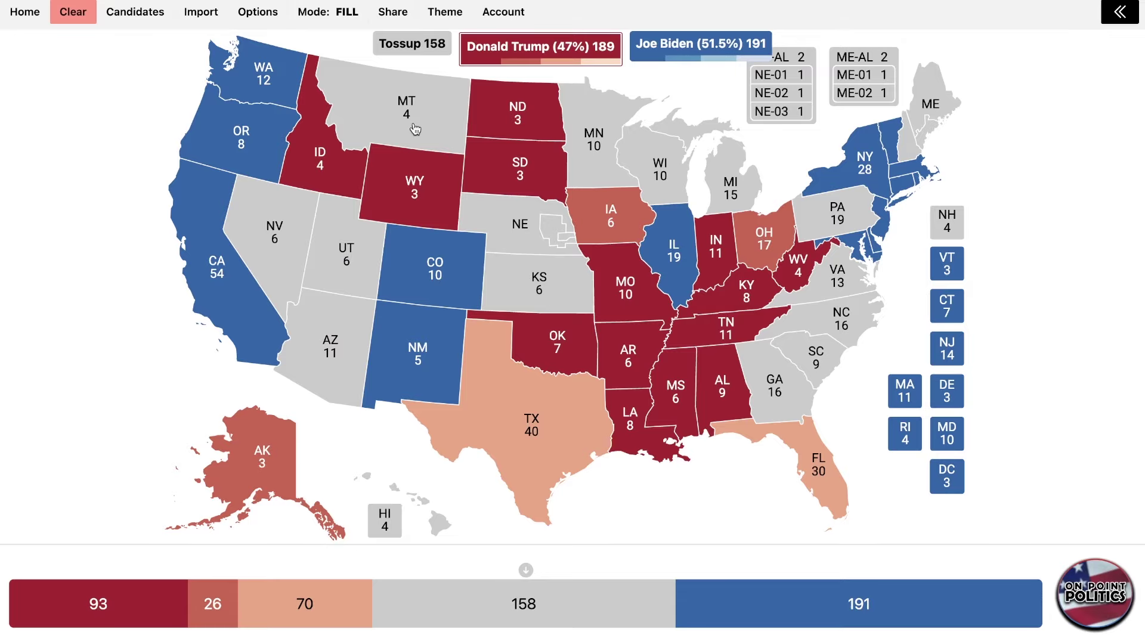
click(408, 118)
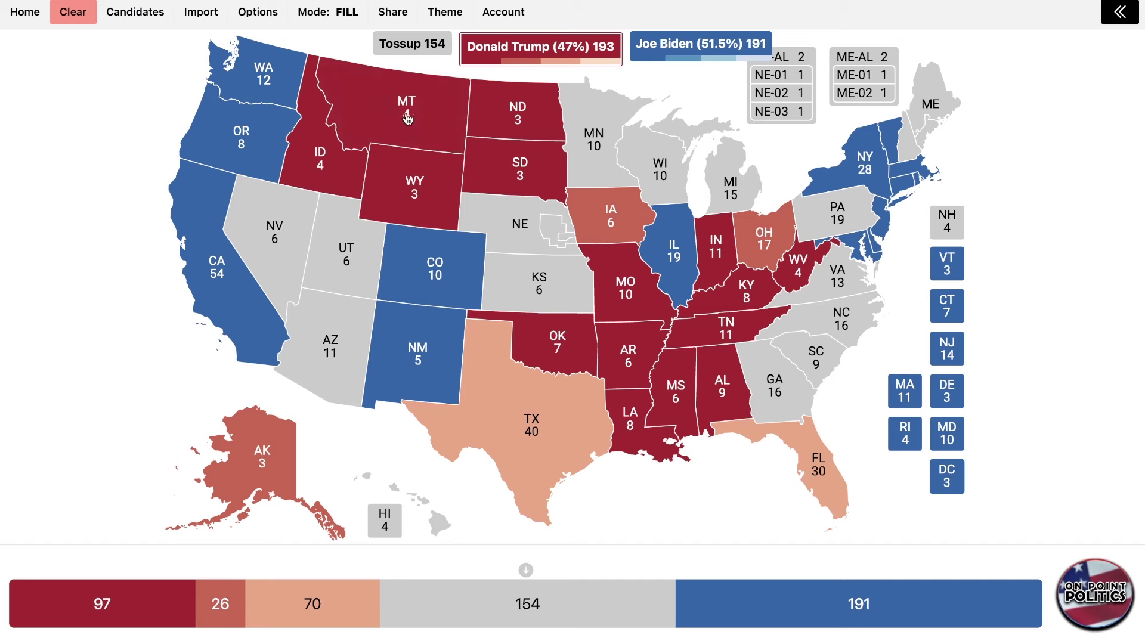
click(344, 245)
click(537, 282)
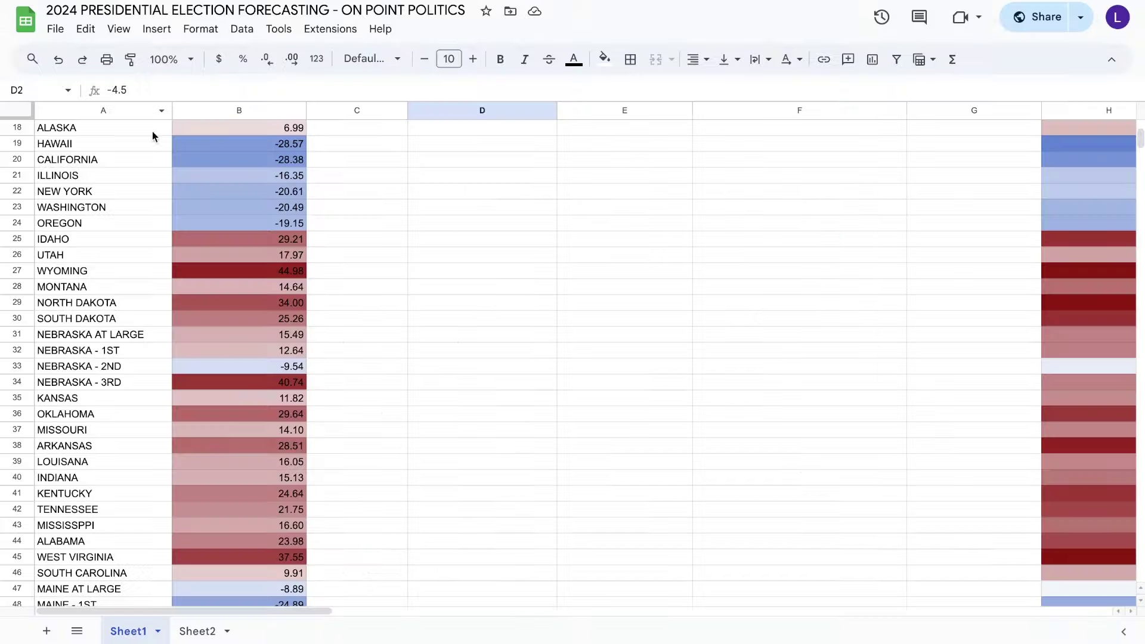
scroll(263, 366, down, 2)
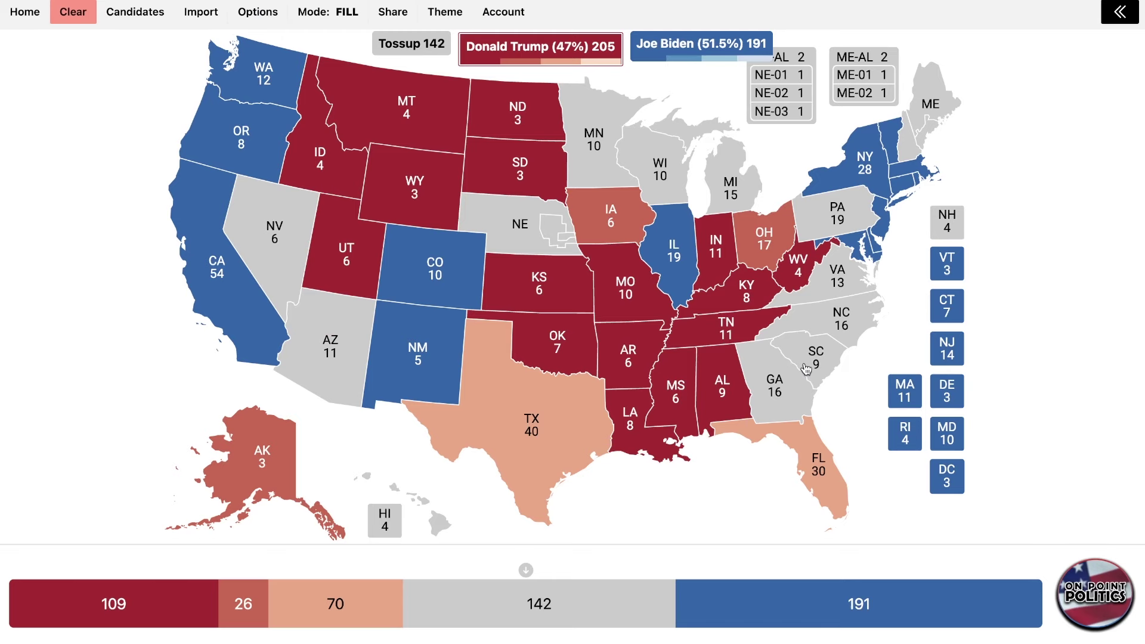
click(816, 358)
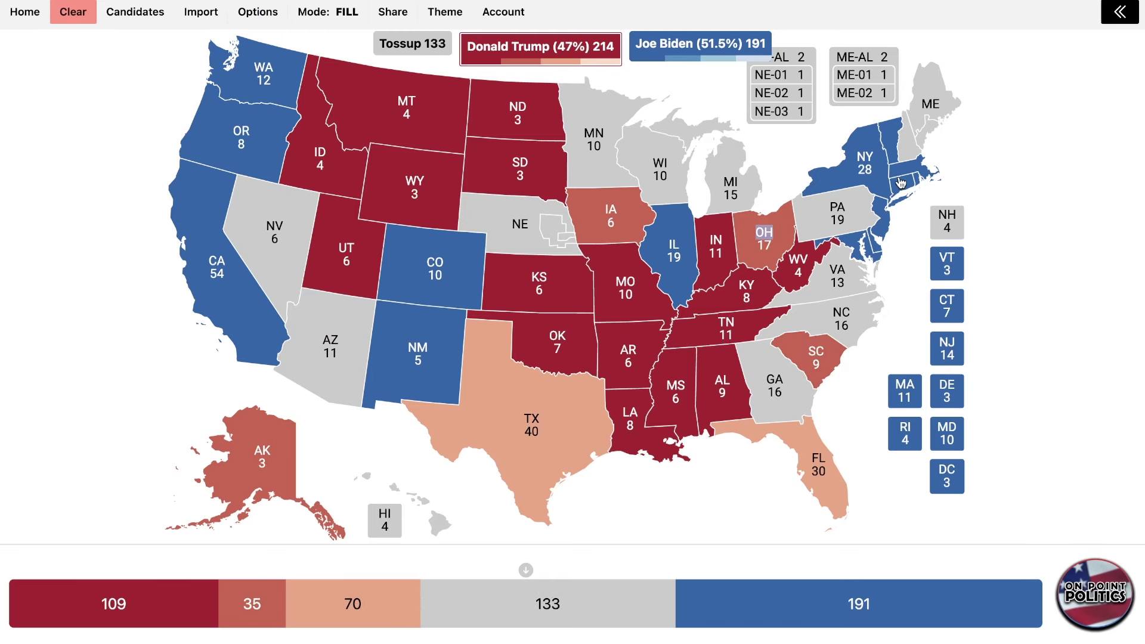
- Shade Maine's 2nd district second-darkest red for Trump, Maine at large second-darkest blue and its 1st district darkest blue for Biden
click(883, 94)
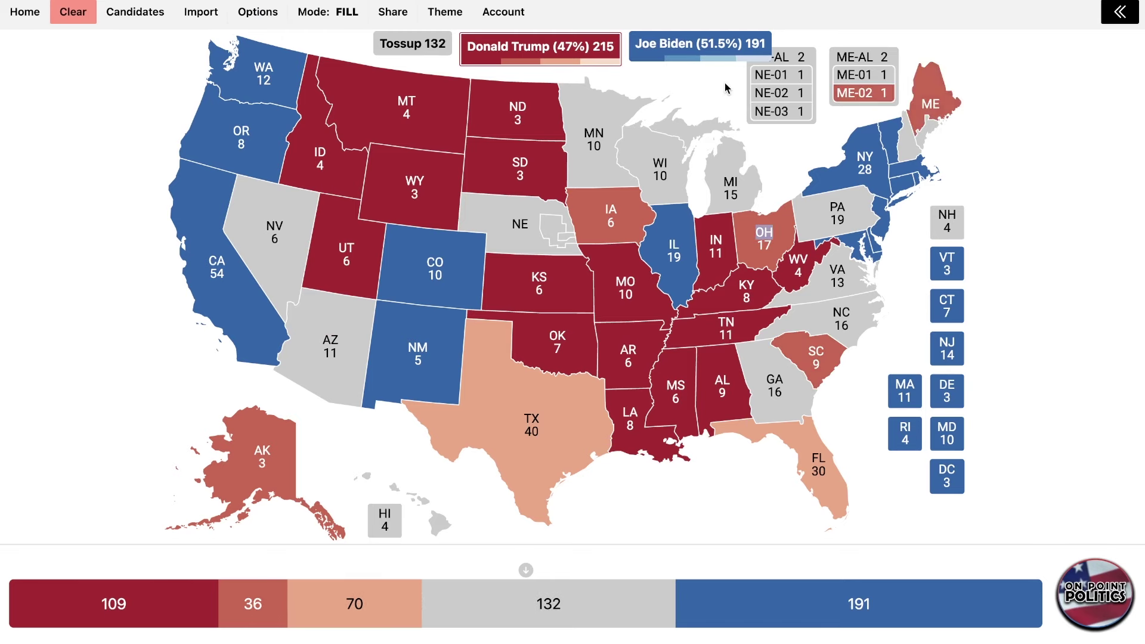
click(746, 51)
click(862, 57)
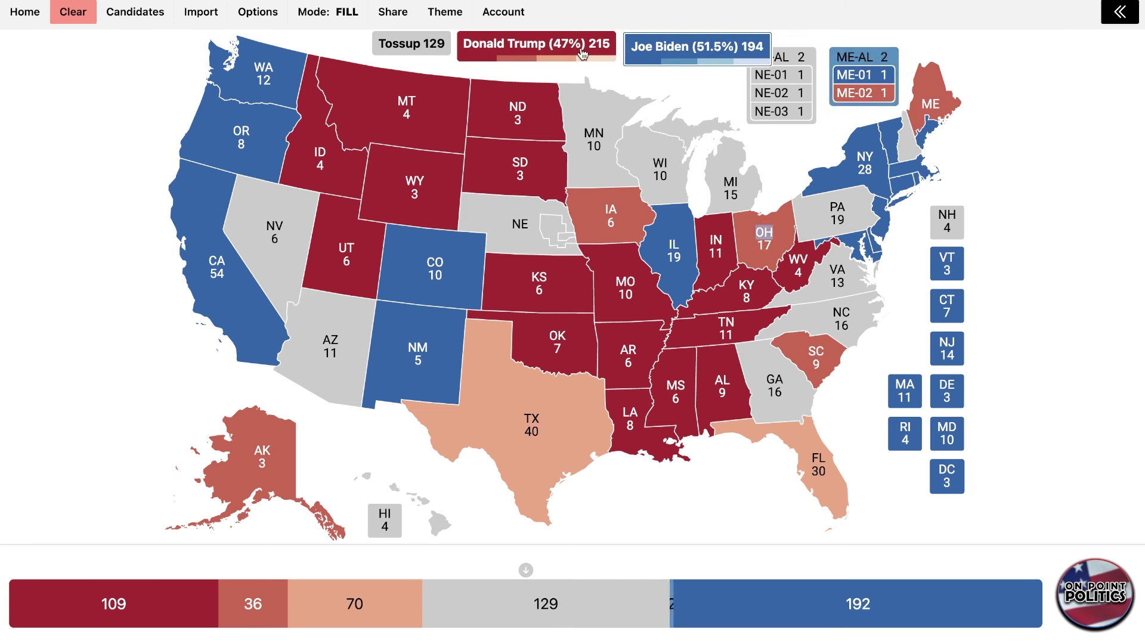
- Fill Nebraska at large and its 1st and 3rd districts with Trump's darkest red
click(557, 46)
click(787, 57)
click(782, 75)
click(781, 112)
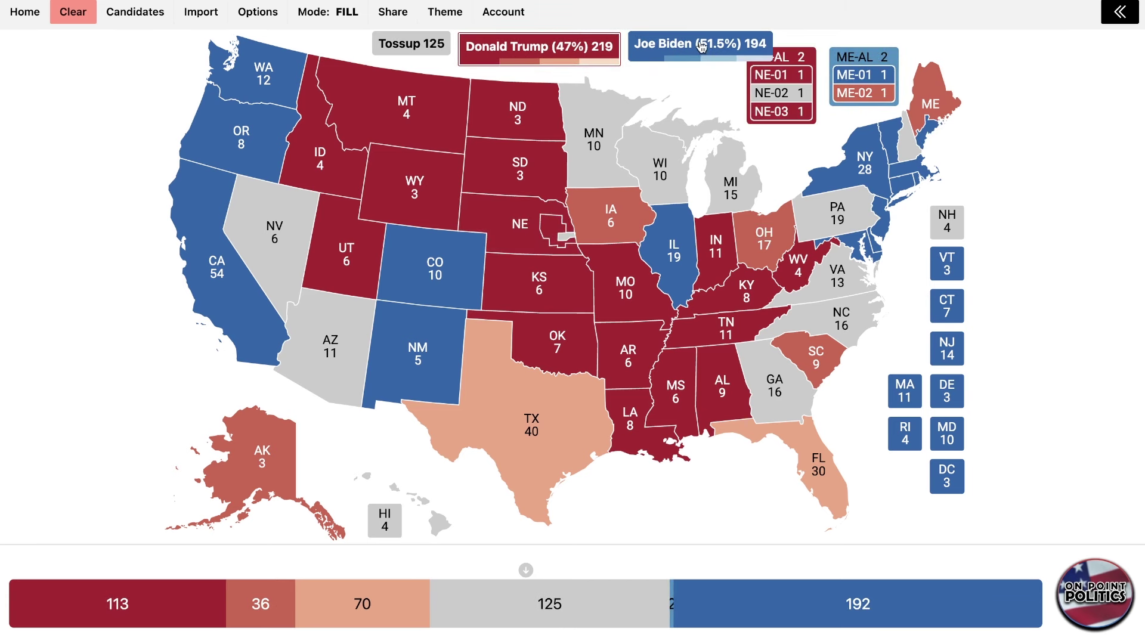
- Shade Nebraska's 2nd district in Biden's second-darkest blue and assign Virginia to Biden
click(790, 101)
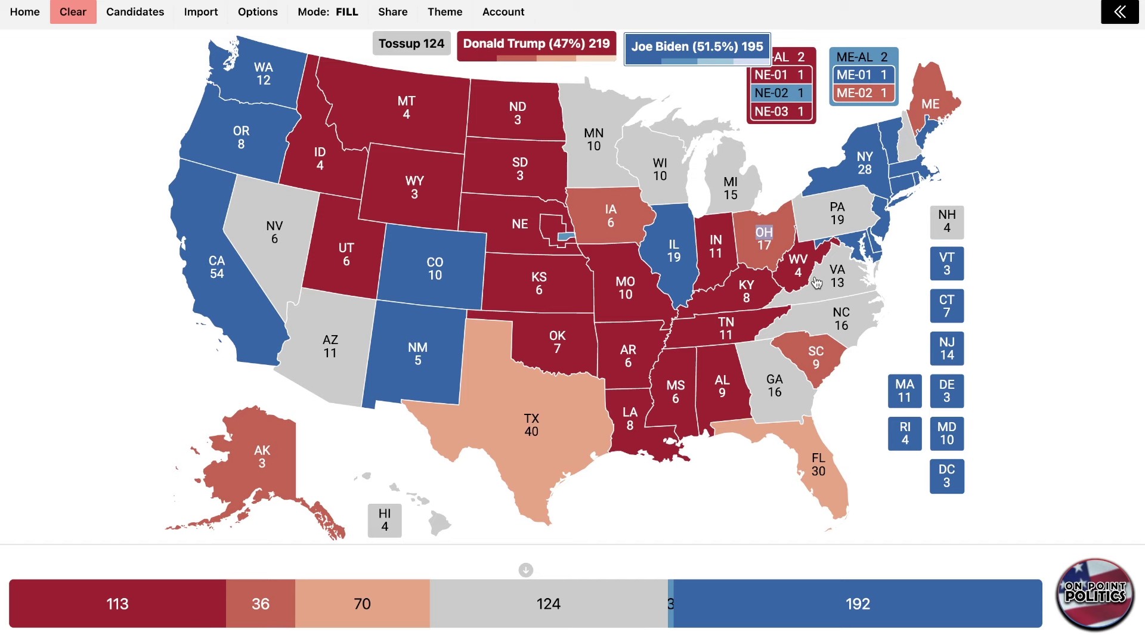
click(838, 278)
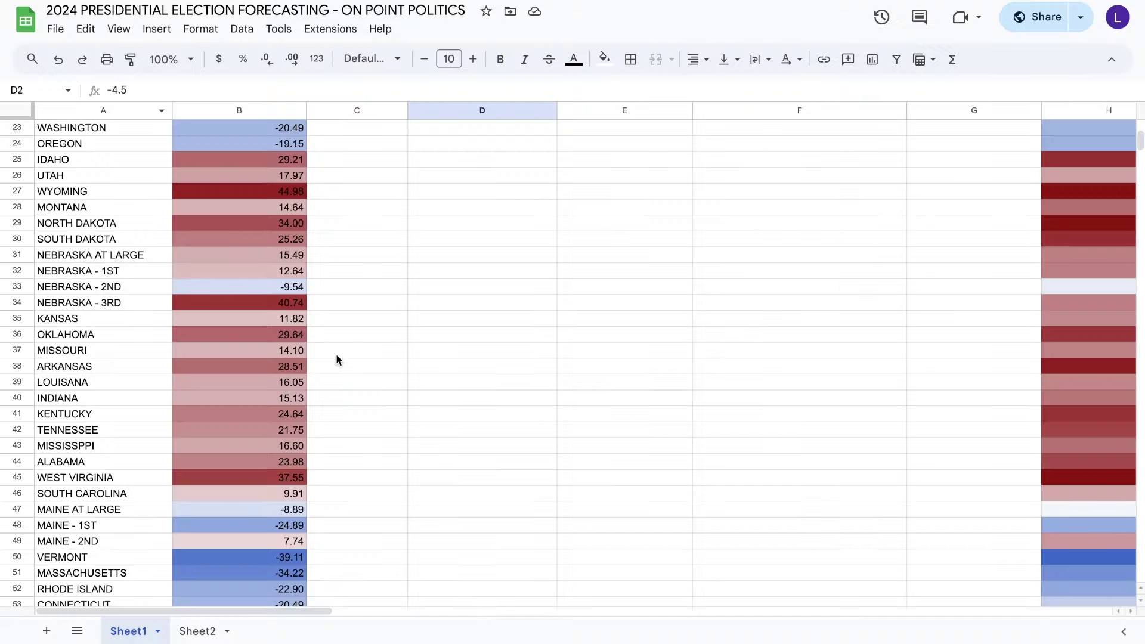
- Switch to the forecasting spreadsheet and review the projected 2024 margins by state
scroll(337, 357, up, 6)
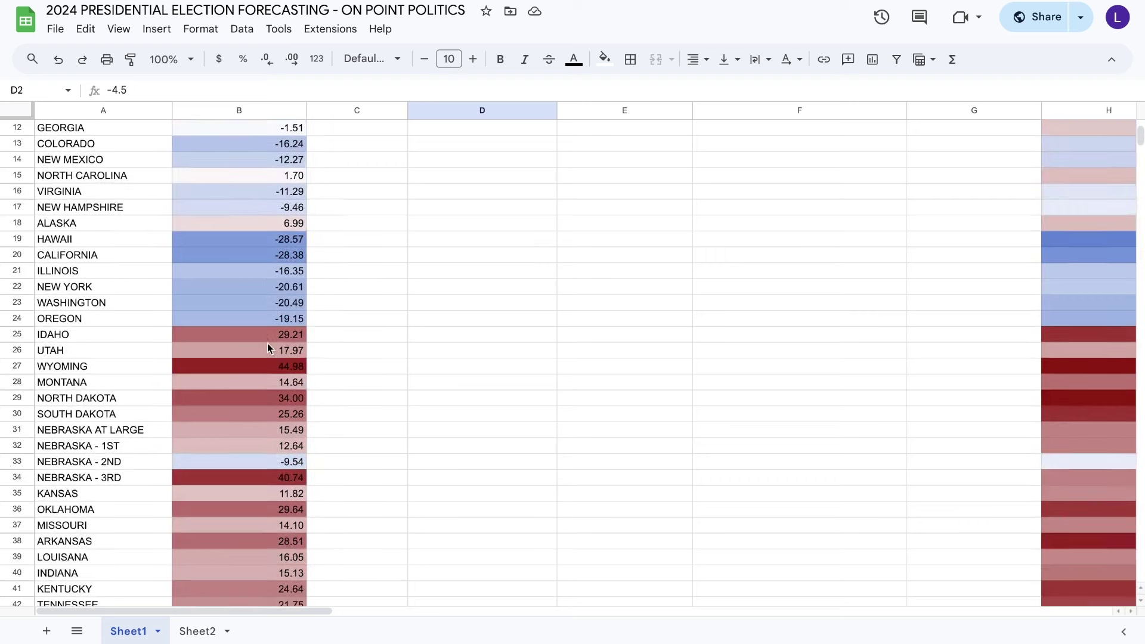
scroll(200, 257, up, 3)
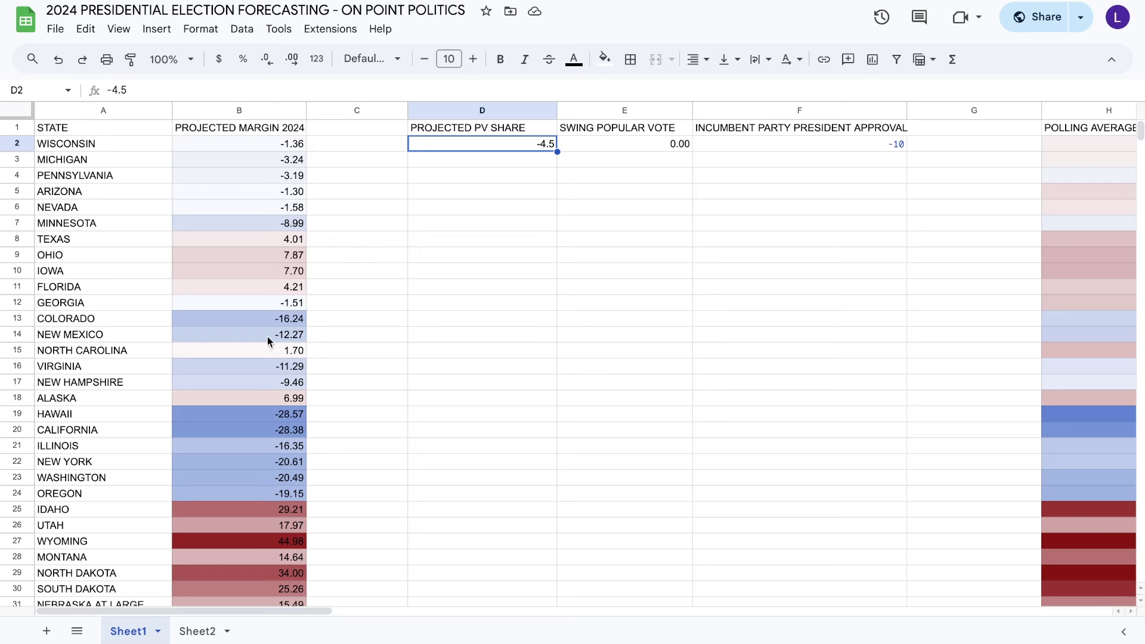
scroll(293, 408, down, 3)
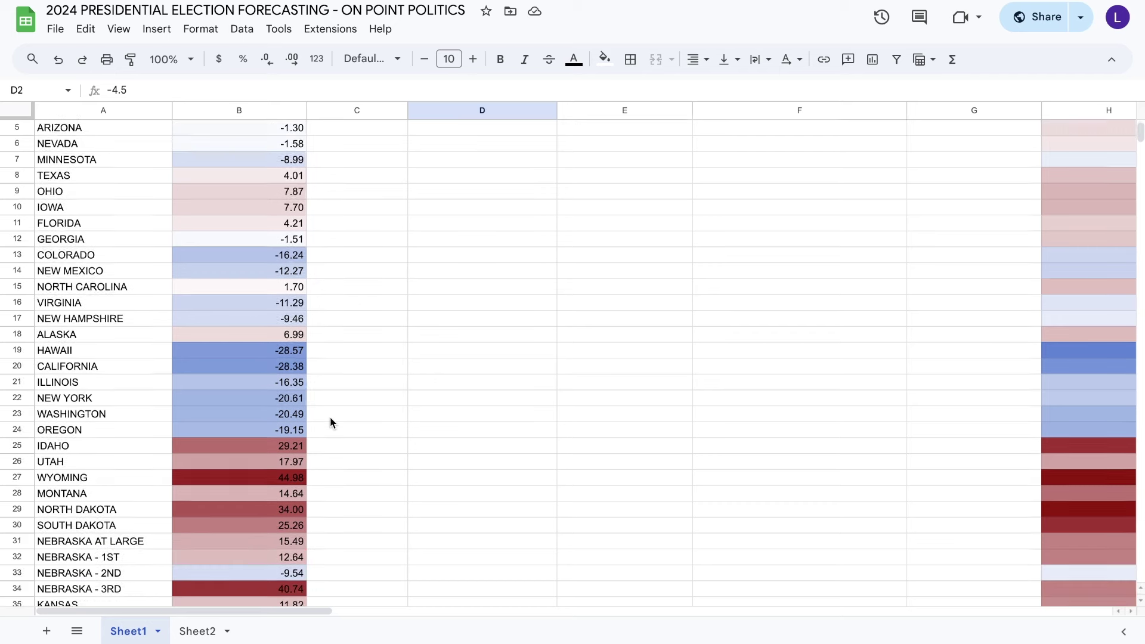
scroll(248, 478, down, 2)
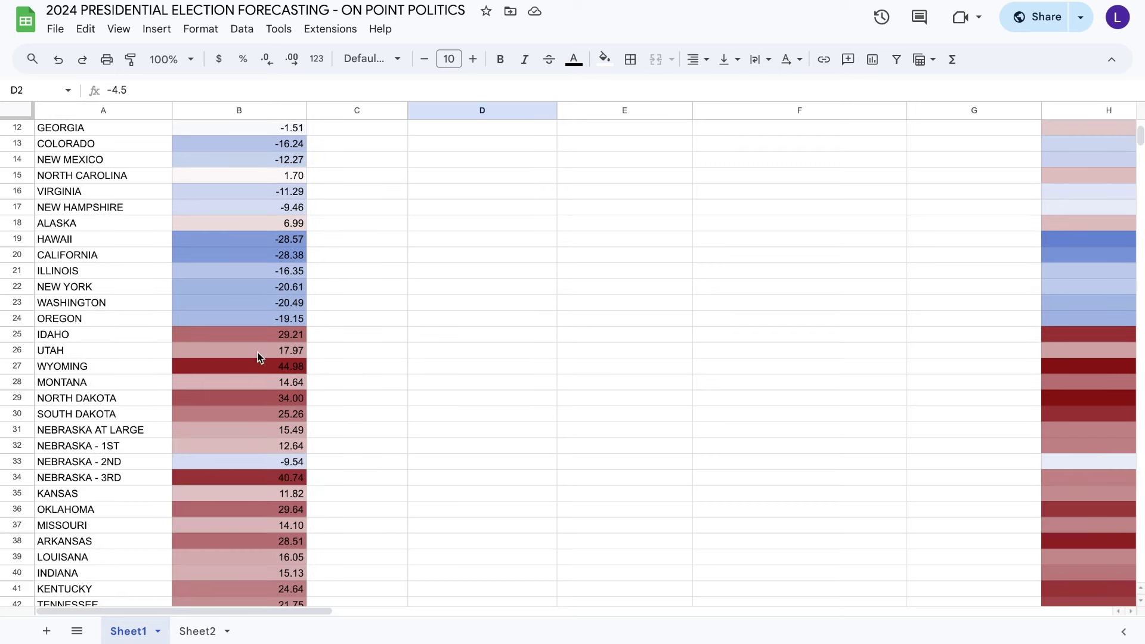
scroll(608, 251, up, 4)
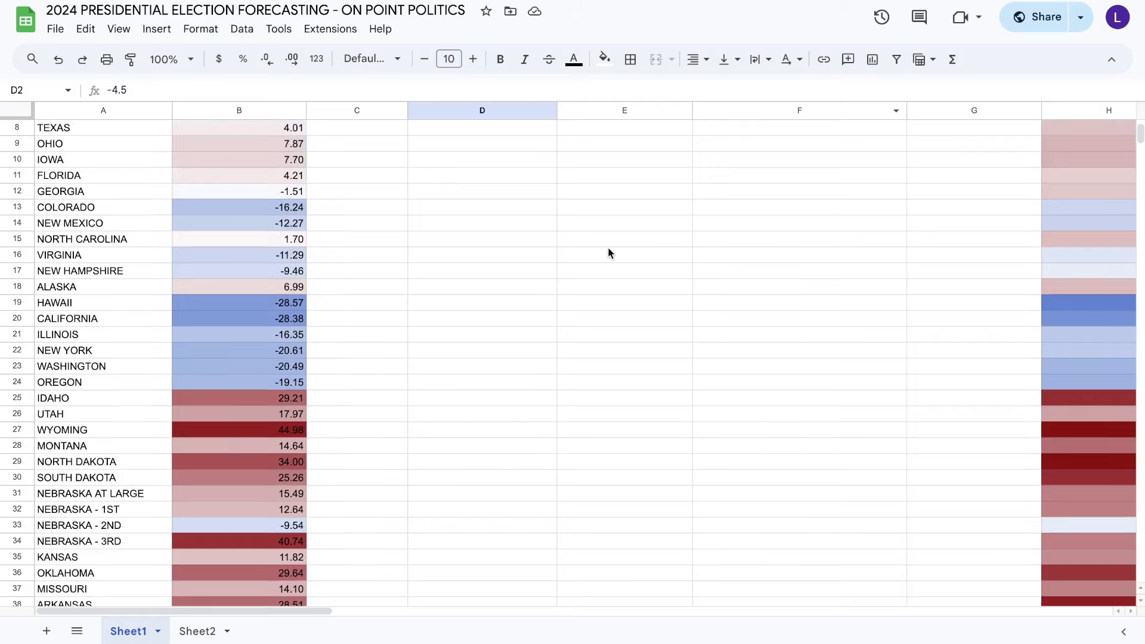
- Examine the polling average, 2016 and 2020 result, swing and trend columns alongside the projected state margins
scroll(603, 247, right, 10)
scroll(593, 241, right, 2)
scroll(593, 239, left, 2)
scroll(592, 238, right, 2)
scroll(590, 238, left, 2)
scroll(591, 239, left, 10)
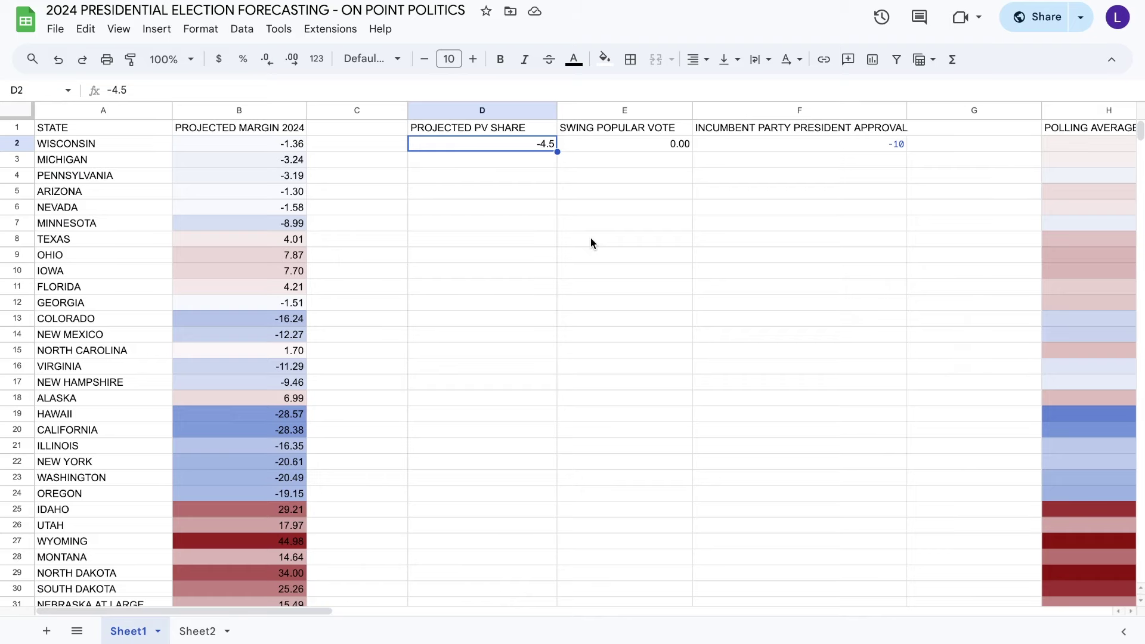
scroll(591, 238, right, 4)
scroll(590, 238, right, 2)
scroll(589, 237, left, 5)
scroll(585, 237, right, 6)
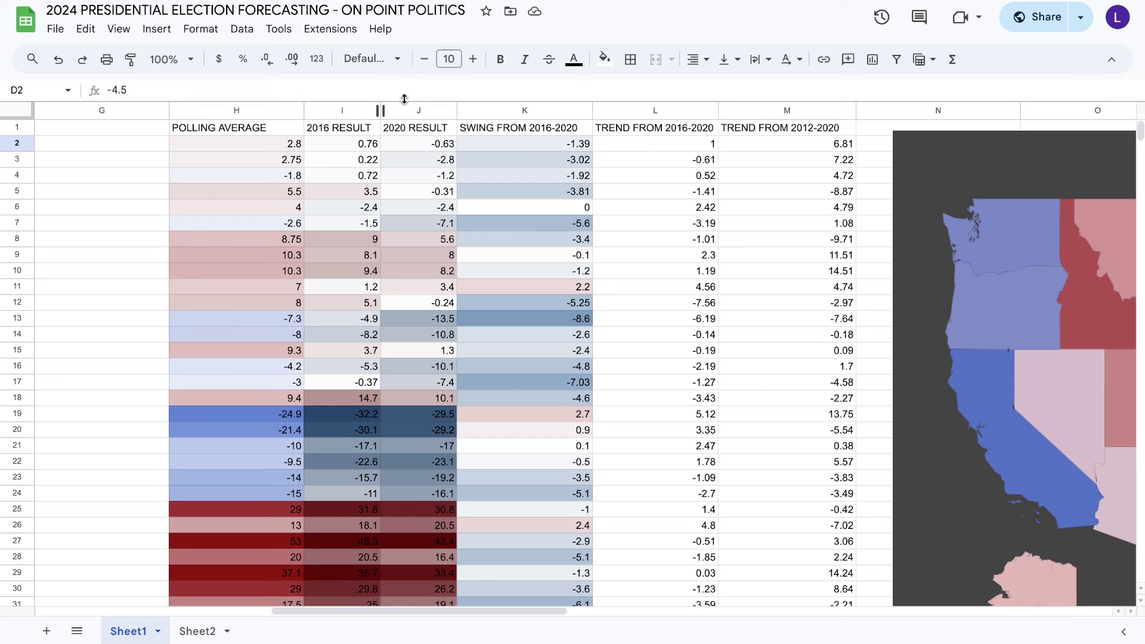
scroll(364, 180, left, 2)
scroll(364, 180, left, 3)
scroll(520, 144, right, 2)
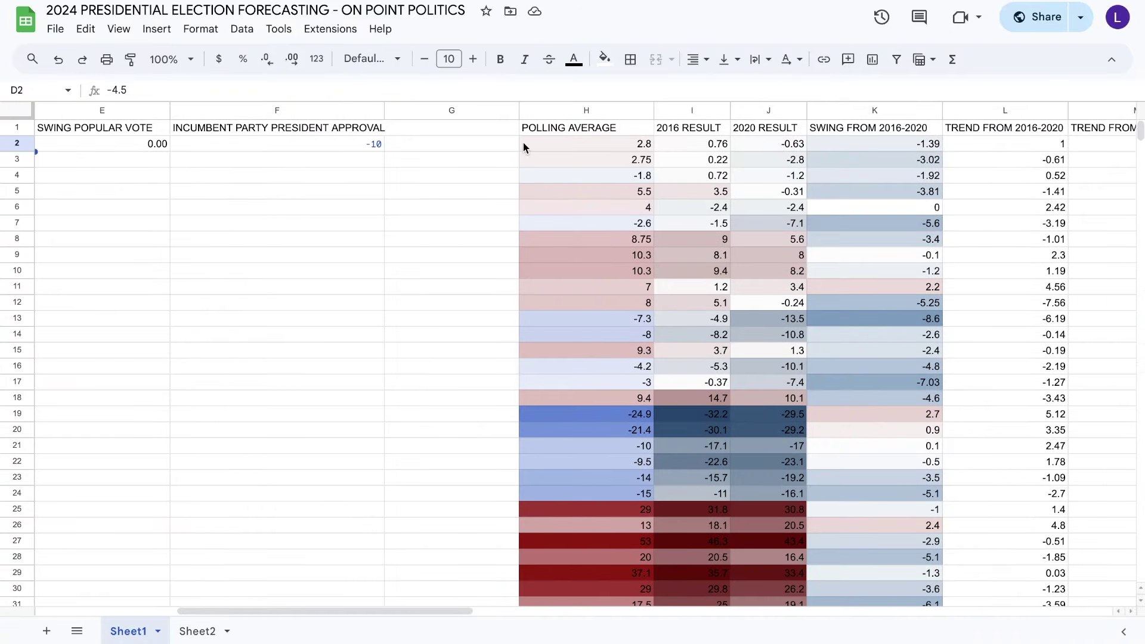
scroll(443, 357, left, 4)
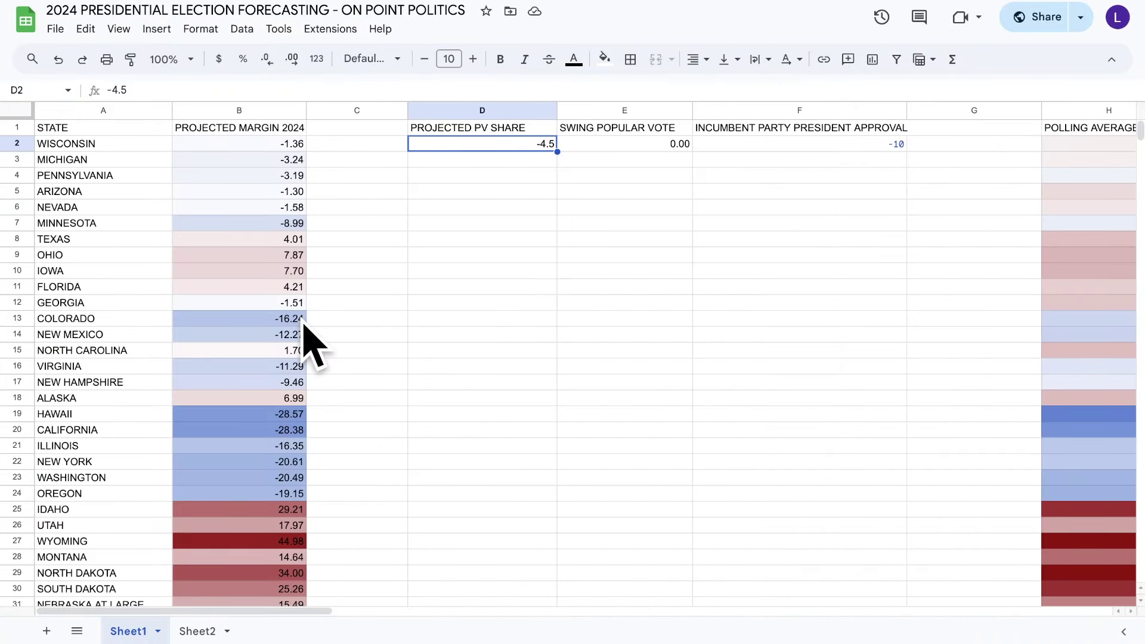
scroll(301, 325, down, 1)
scroll(301, 325, down, 2)
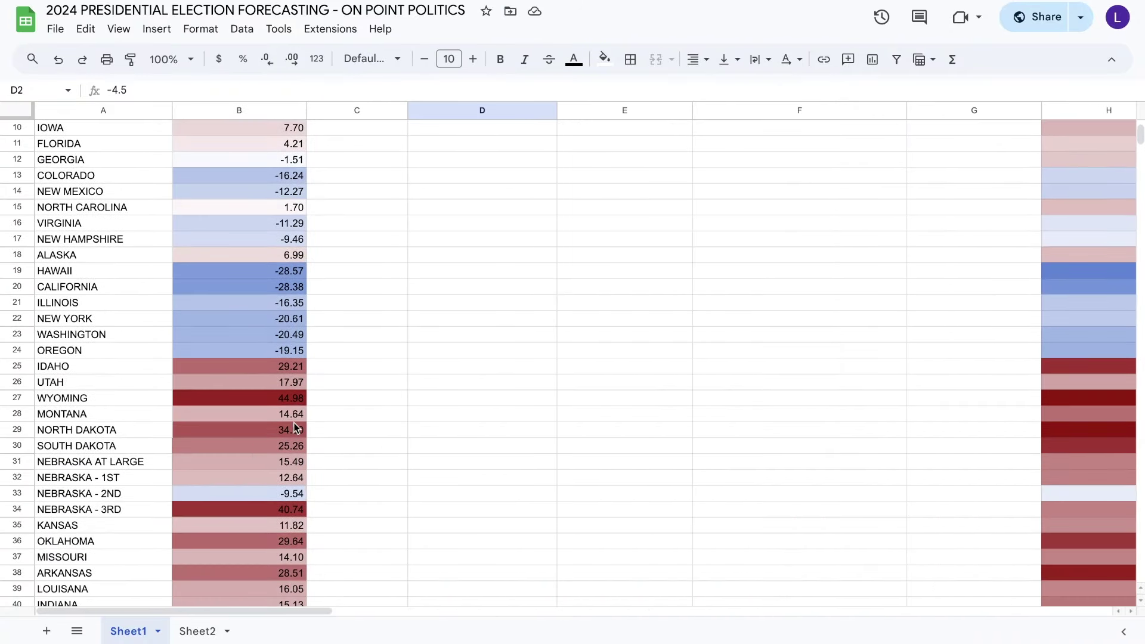
- Review the projected 2024 margins from Iowa through the District of Columbia, checking them against the states filled on the map
scroll(297, 428, down, 2)
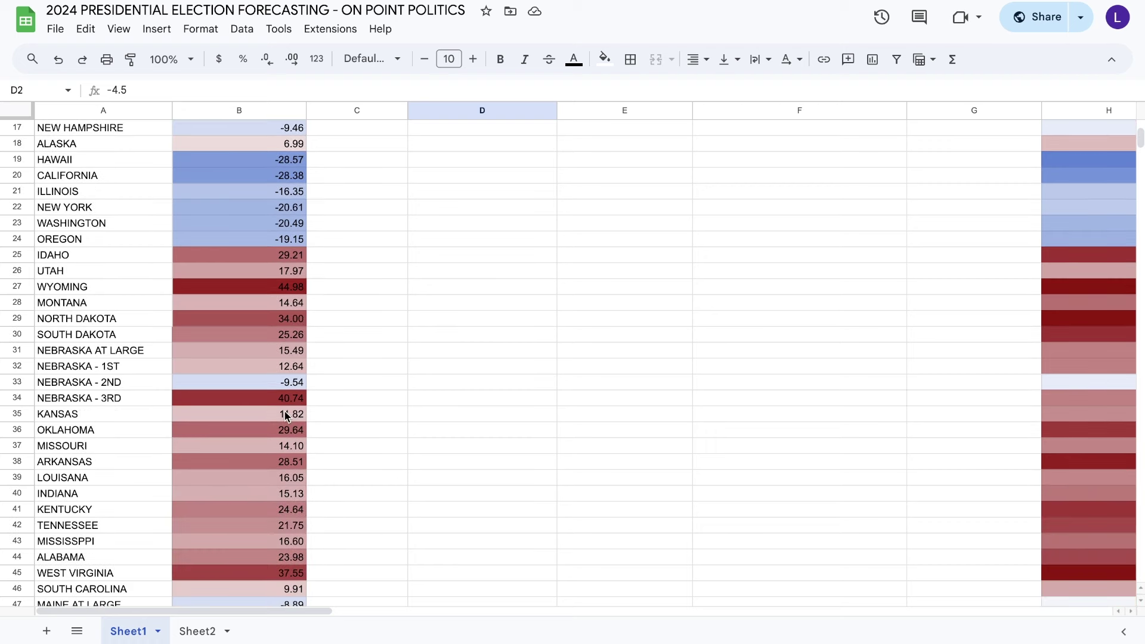
scroll(285, 416, down, 3)
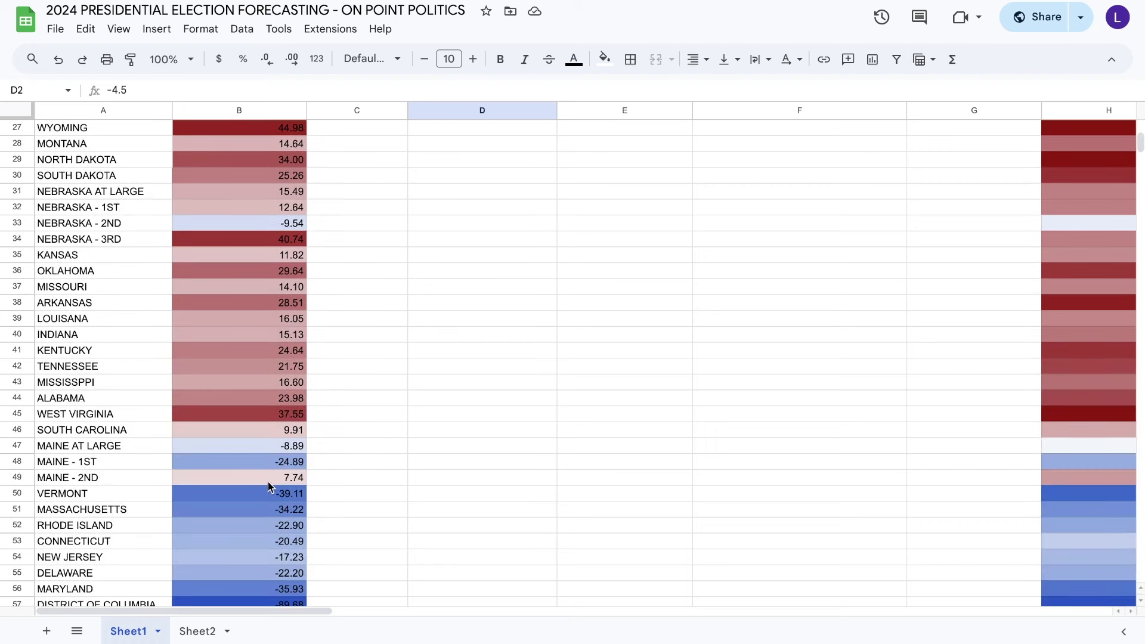
scroll(292, 483, down, 3)
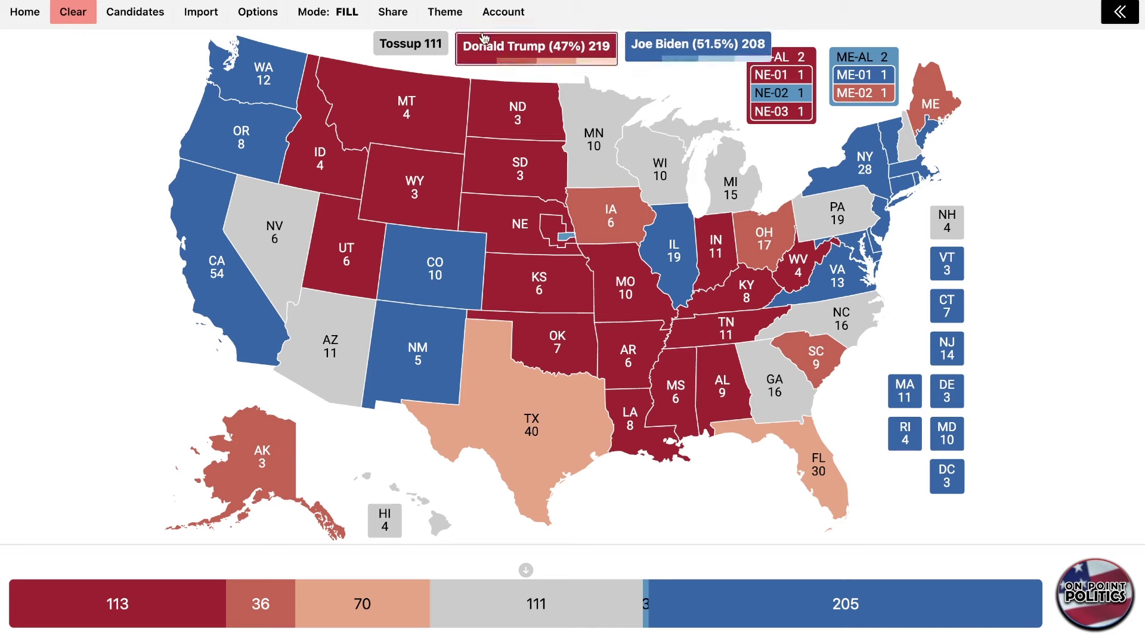
click(72, 11)
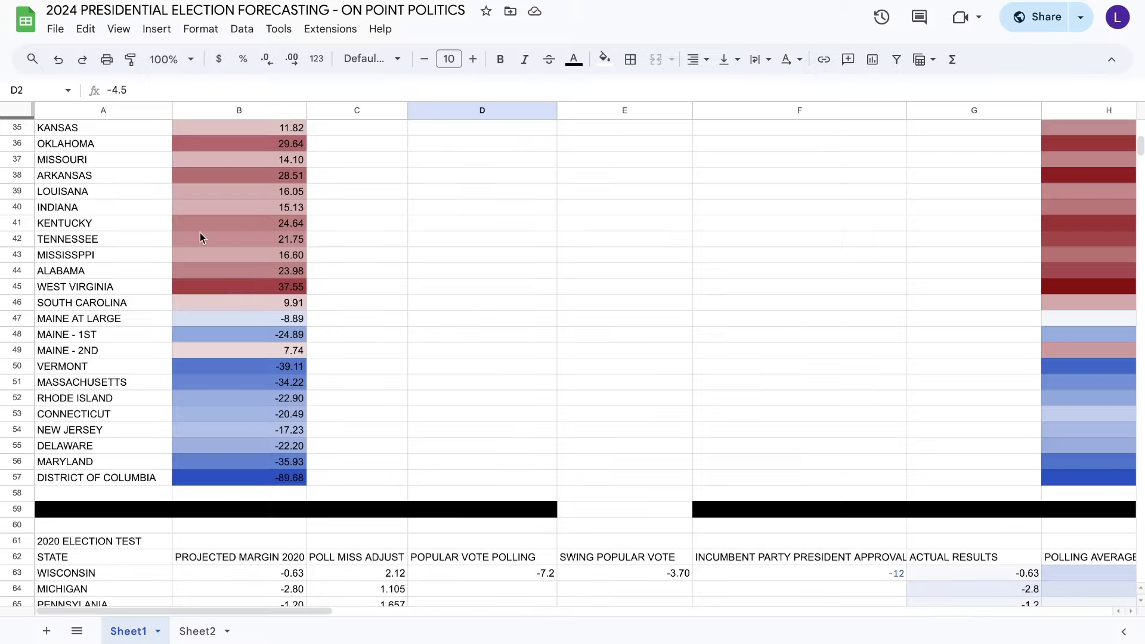
scroll(234, 285, up, 9)
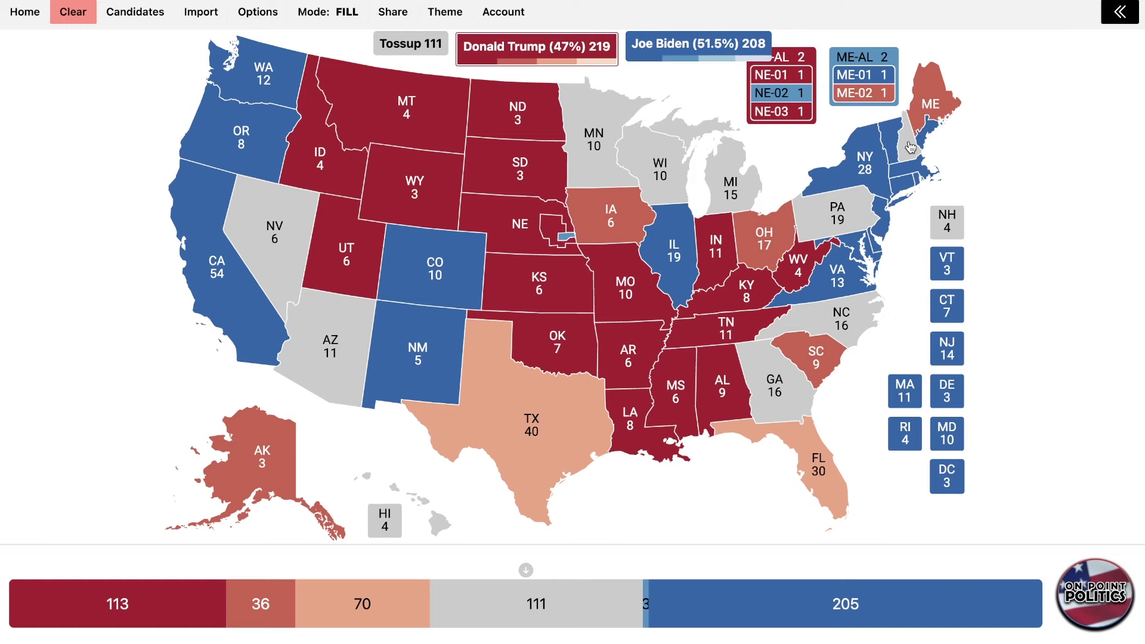
- Switch to the electoral map and shade New Hampshire and Minnesota in Biden's second-darkest blue
click(908, 149)
click(909, 148)
click(721, 54)
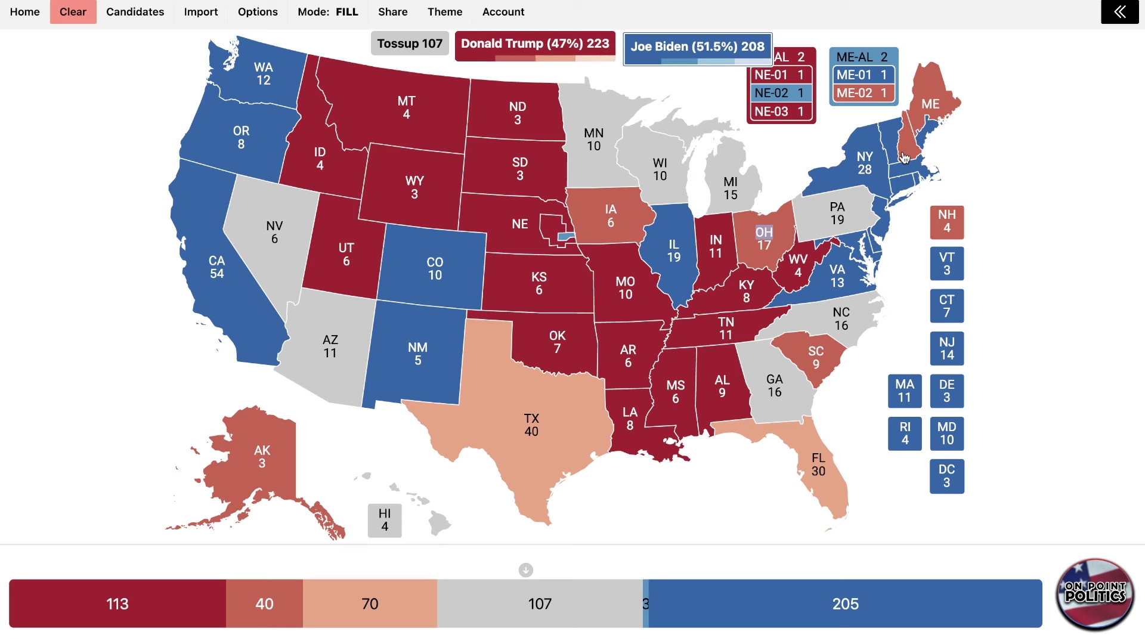
click(906, 152)
click(587, 122)
- Shade North Carolina in Trump's third-darkest red and fill Hawaii with Biden's darkest blue
click(534, 48)
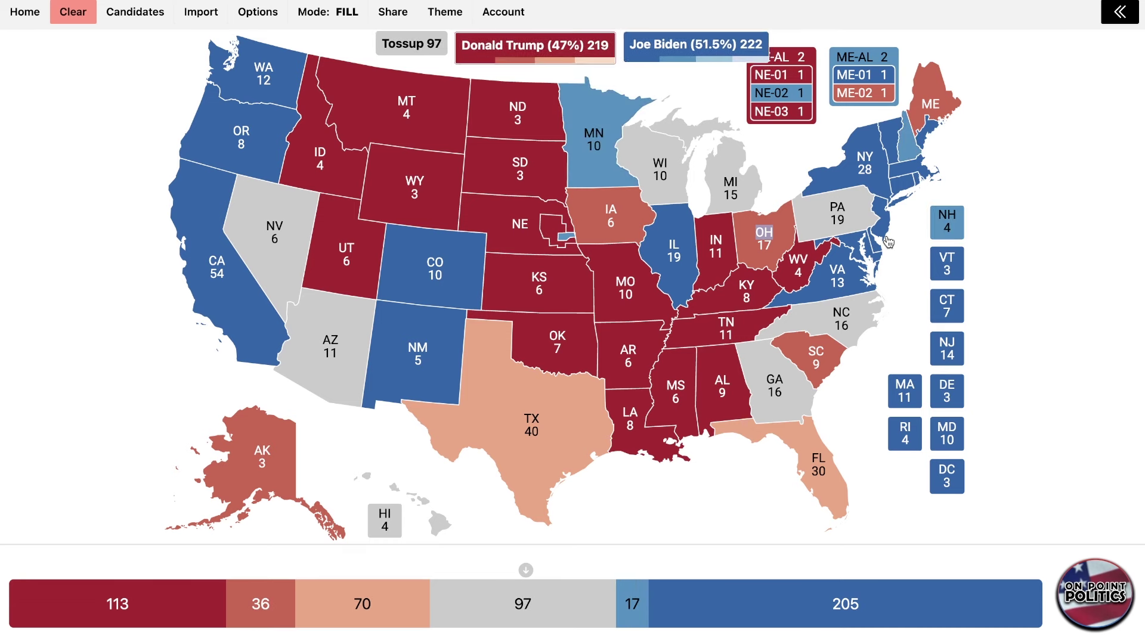
click(847, 326)
click(847, 326)
click(847, 327)
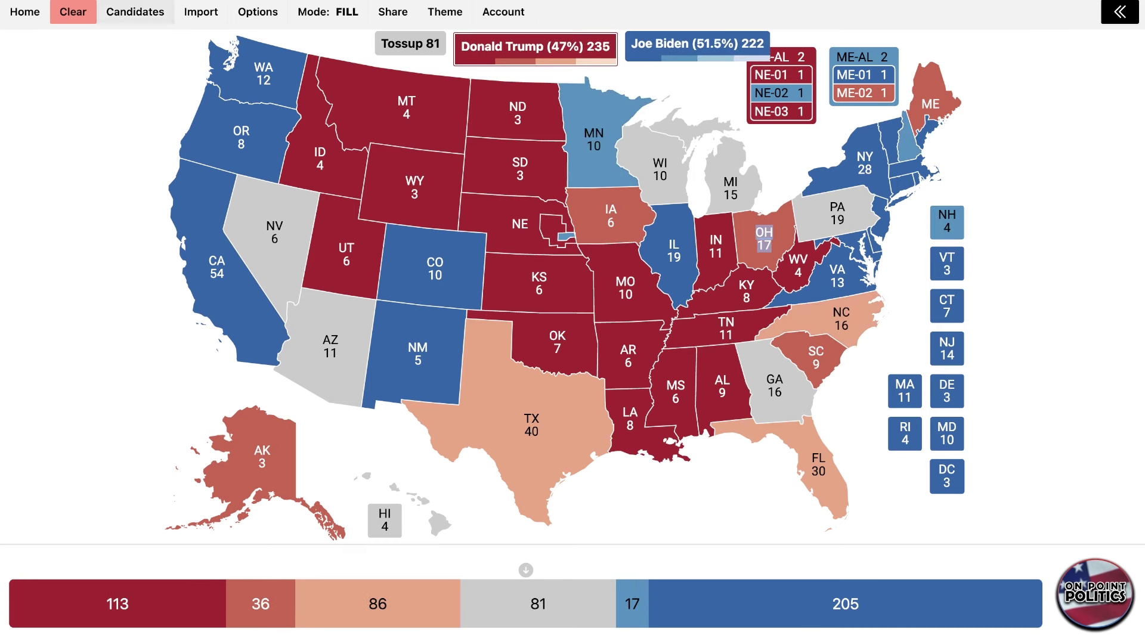
click(683, 47)
click(440, 521)
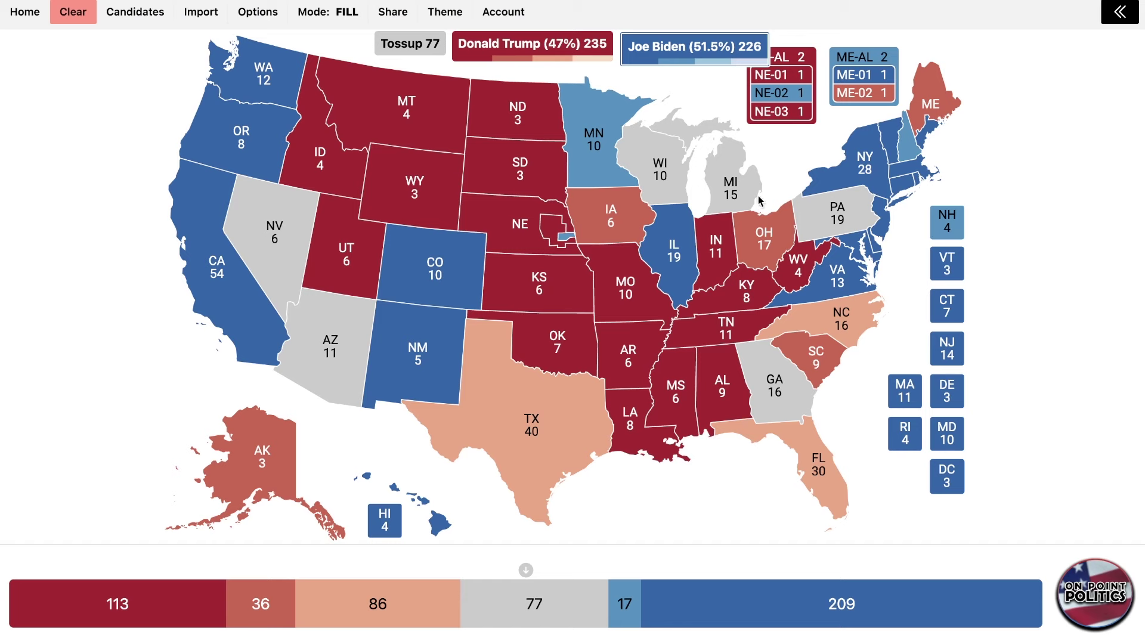
- Shade Michigan and Pennsylvania in Biden's third-darkest blue
click(764, 239)
click(731, 185)
click(731, 185)
click(731, 185)
click(810, 210)
click(811, 210)
click(810, 210)
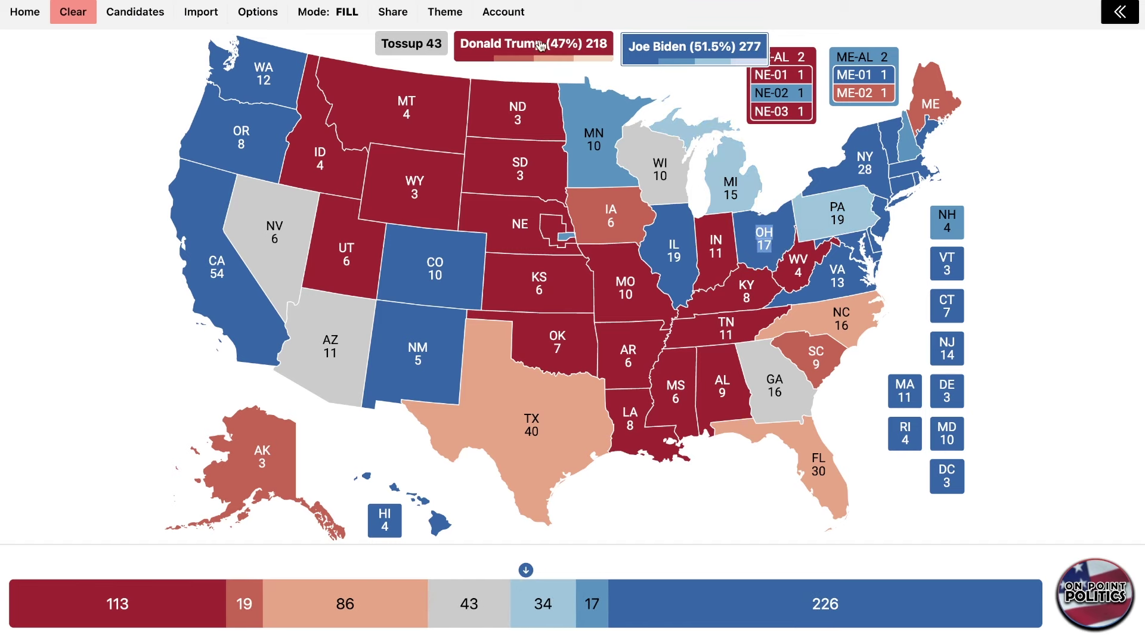
- Reassign Ohio to Trump in his second-darkest red
click(534, 44)
click(760, 241)
click(761, 241)
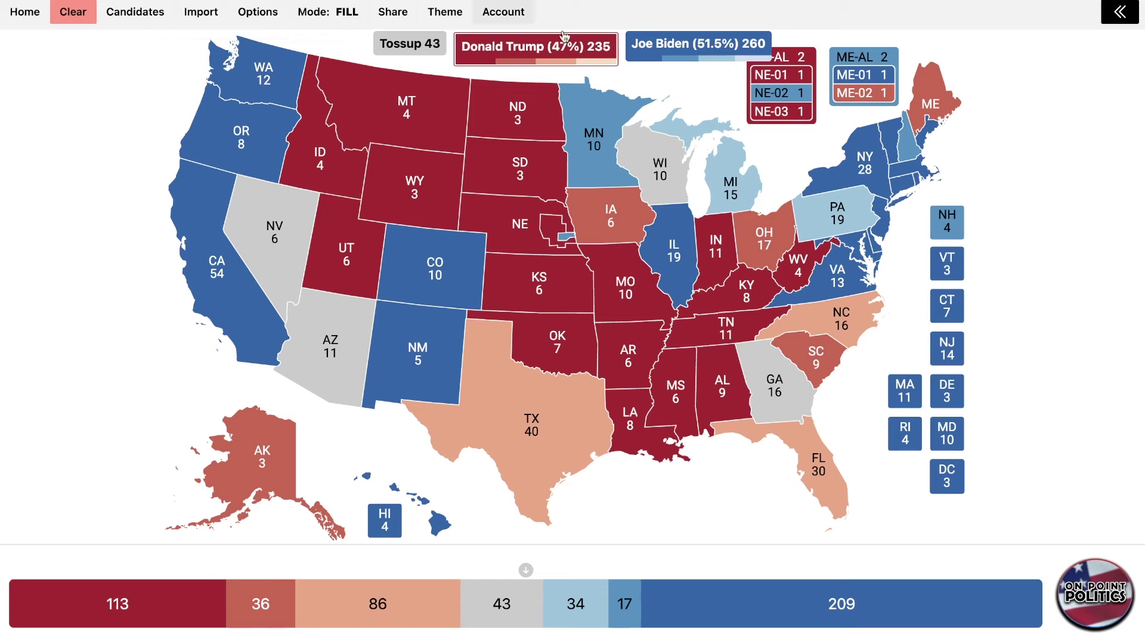
- Shade Wisconsin and Georgia in Biden's third-darkest blue
click(648, 169)
click(647, 169)
click(647, 169)
click(776, 390)
click(776, 391)
click(775, 390)
- Assign Arizona and Nevada to Biden in his third-darkest blue
click(317, 304)
click(317, 305)
click(317, 305)
click(310, 234)
click(310, 234)
click(310, 234)
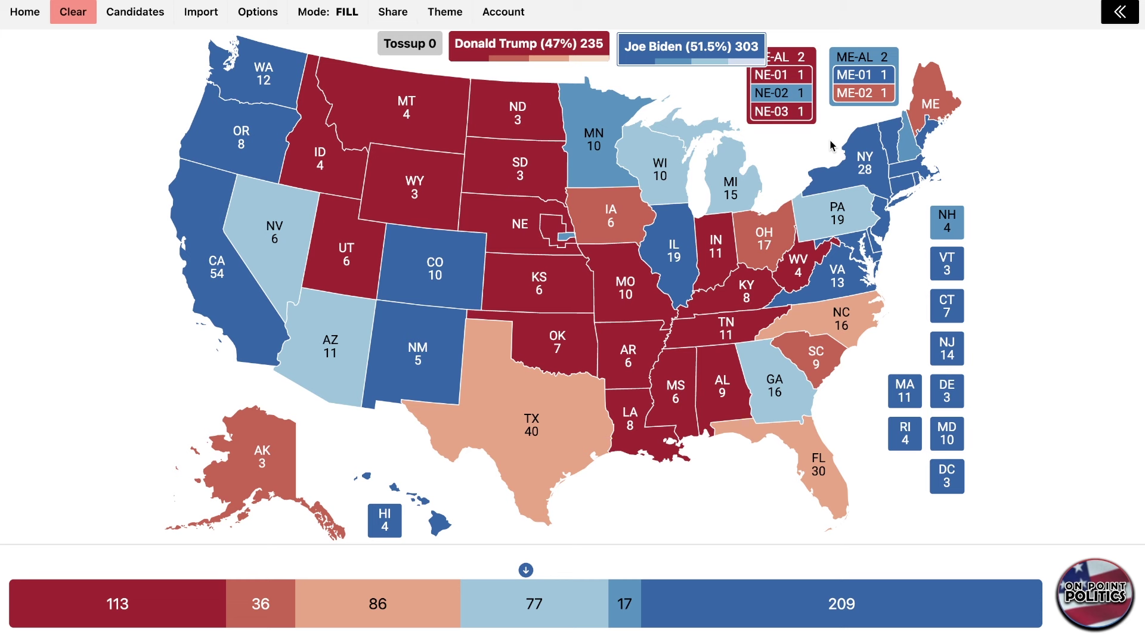
- Try Wisconsin in Trump's lightest red, and return it to Biden's third-darkest blue
click(567, 58)
click(660, 170)
click(660, 170)
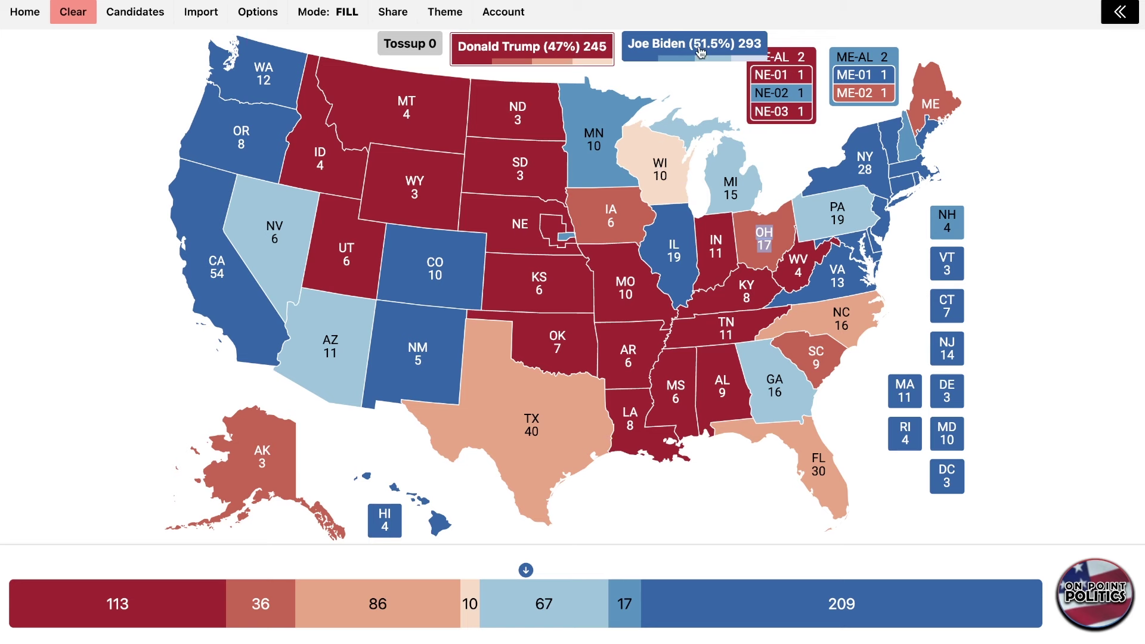
click(666, 156)
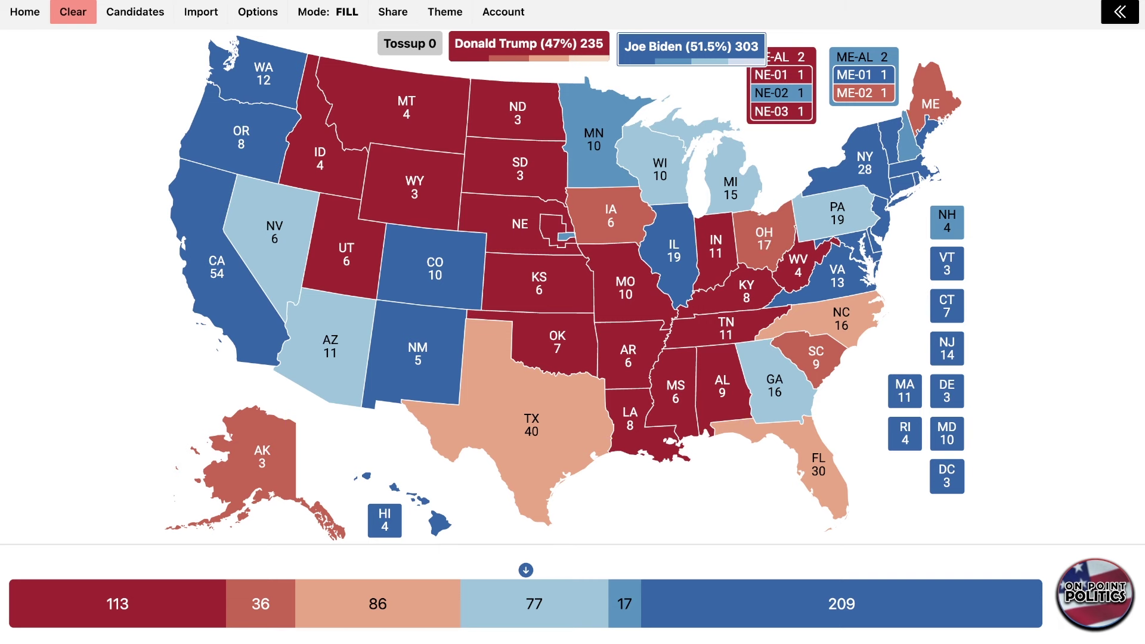
- Bring up the blank electoral map and select Trump as the candidate to fill with
click(73, 12)
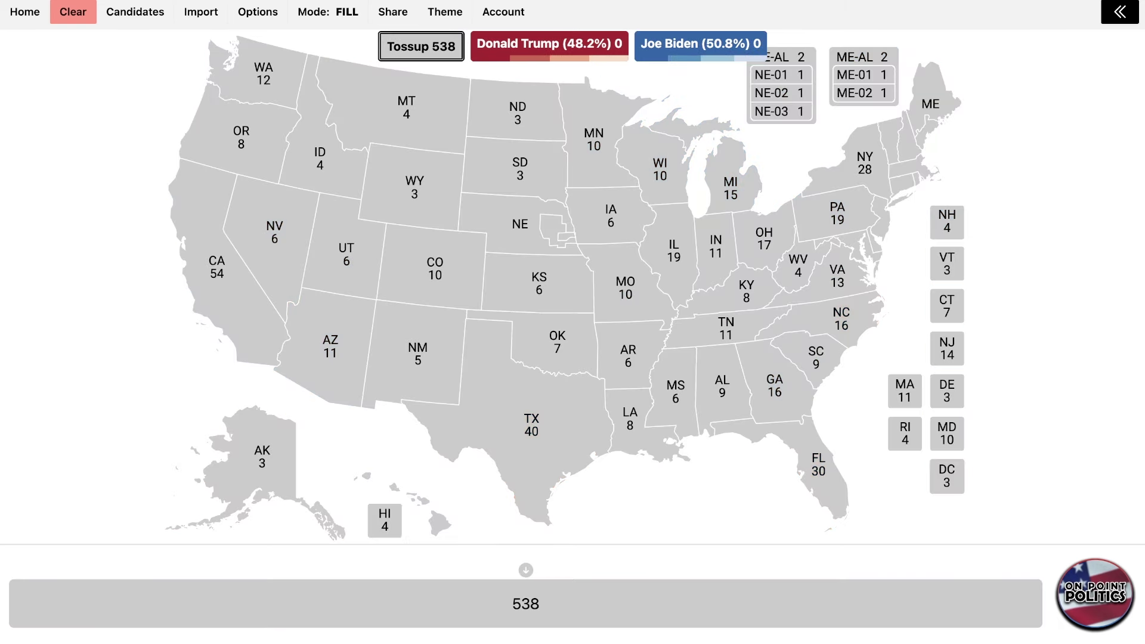
click(539, 47)
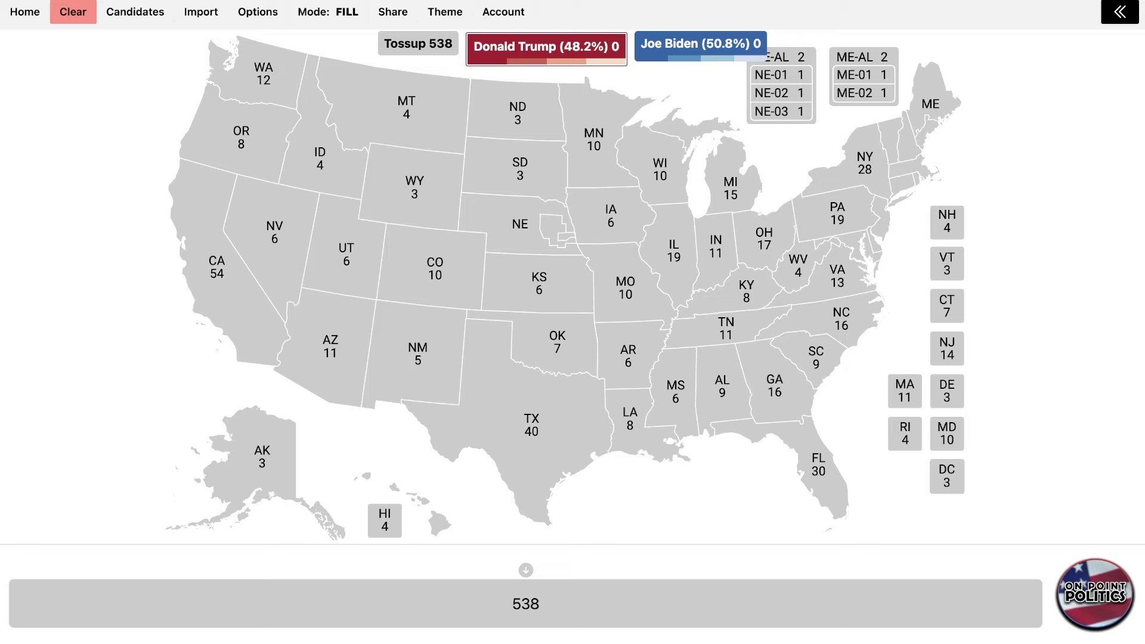
- Switch to the forecasting spreadsheet and set the projected popular vote share in D2 to -2.1
click(90, 1)
double_click(524, 144)
key(BackSpace)
key(BackSpace)
text(2.1)
key(Return)
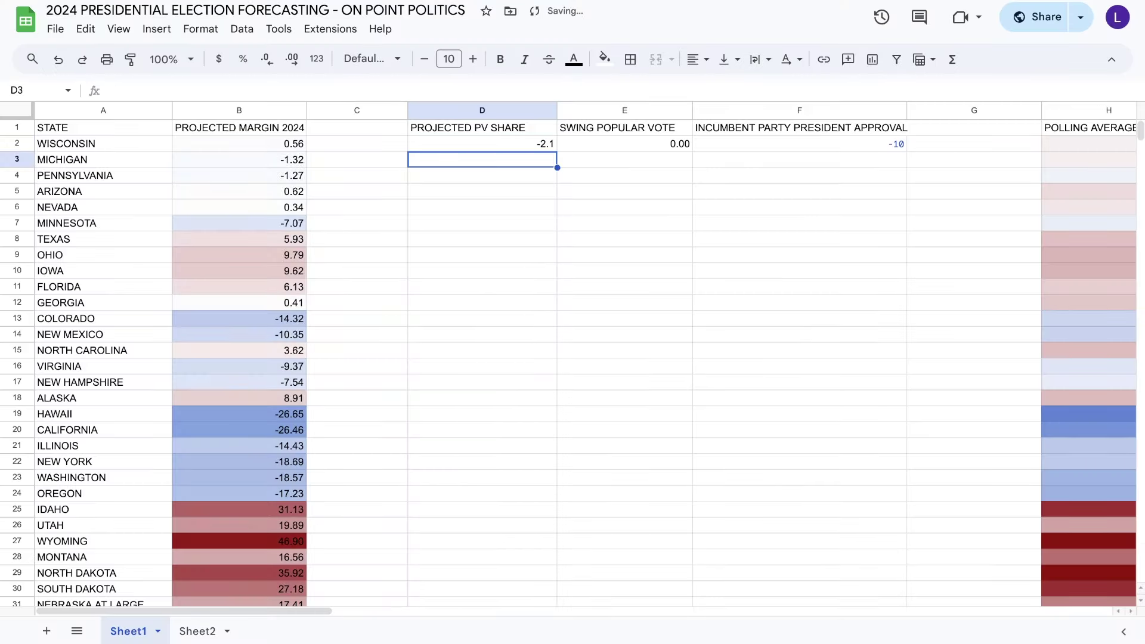
- Set the projected popular vote share in D2 to -3.3
double_click(543, 145)
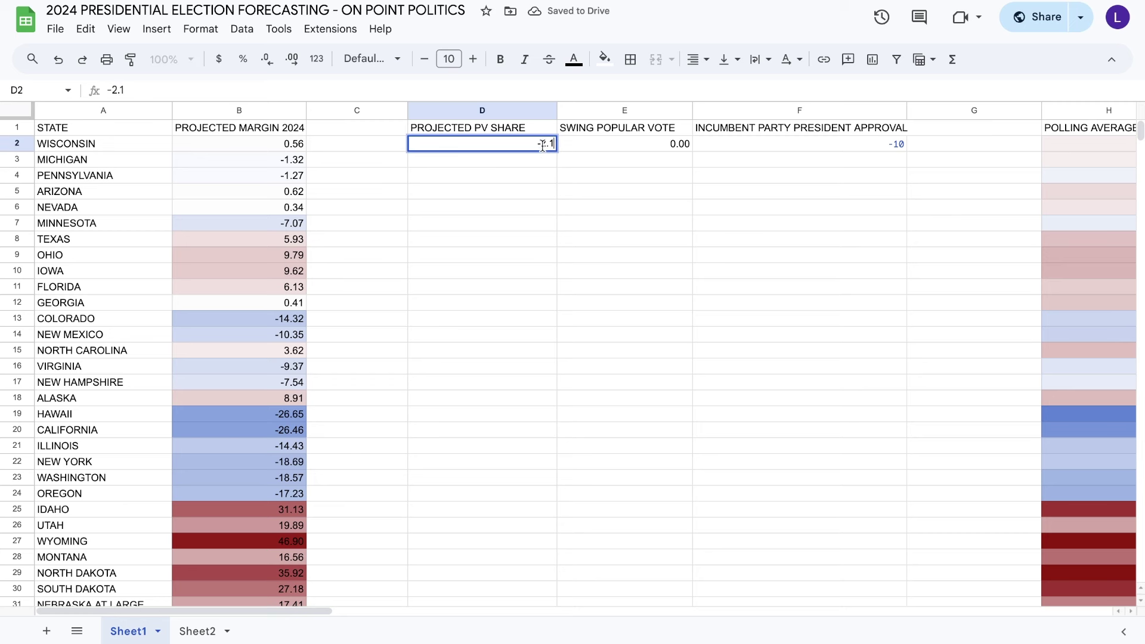
key(BackSpace)
key(BackSpace)
key(BackSpace)
text(3.)
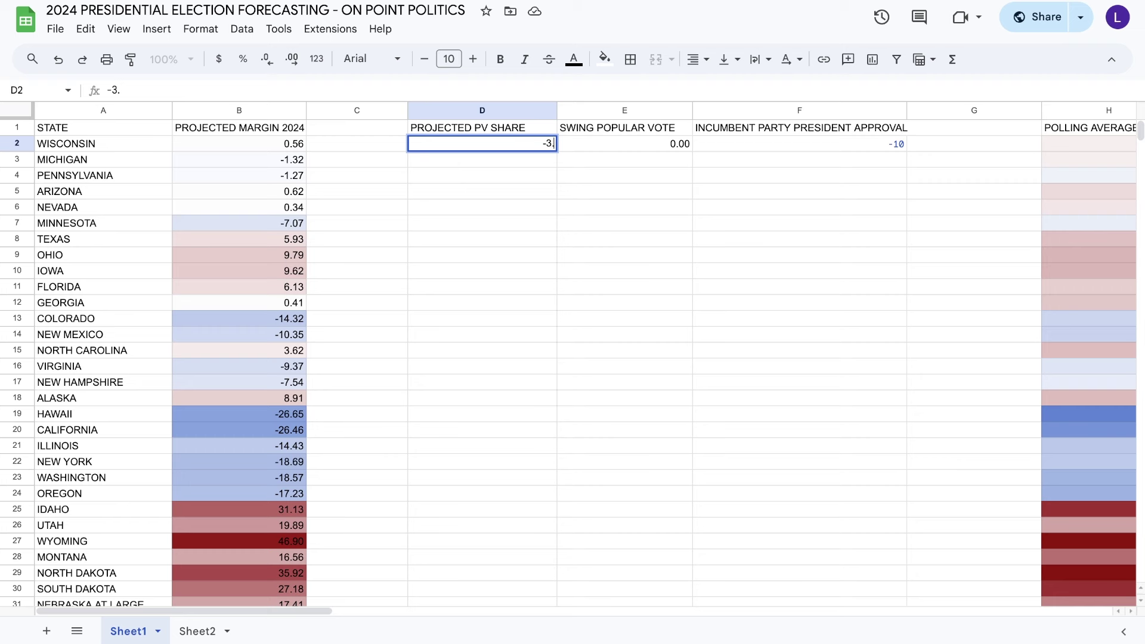
key(Return)
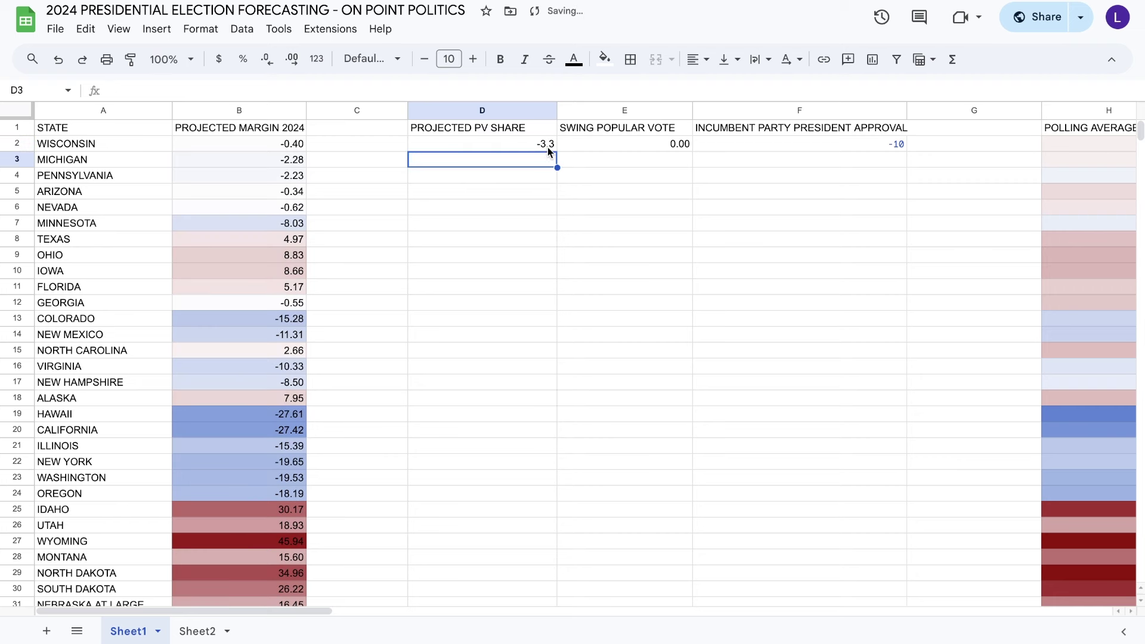
- Set the incumbent party president approval in F2 to -13
click(532, 147)
click(831, 154)
double_click(840, 148)
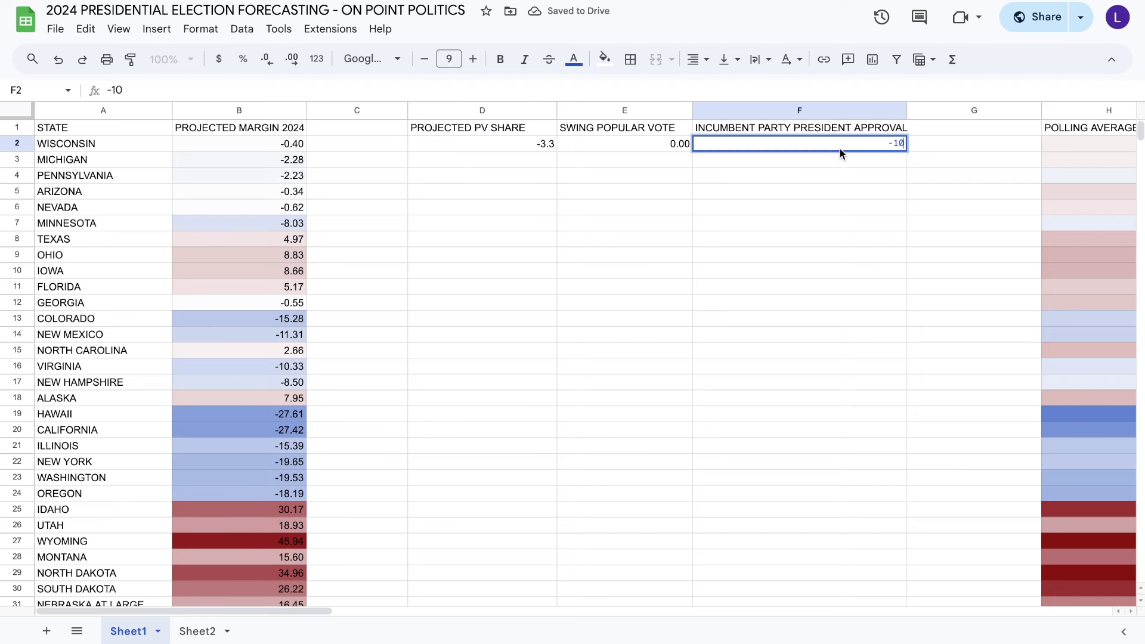
key(BackSpace)
text(3)
key(Return)
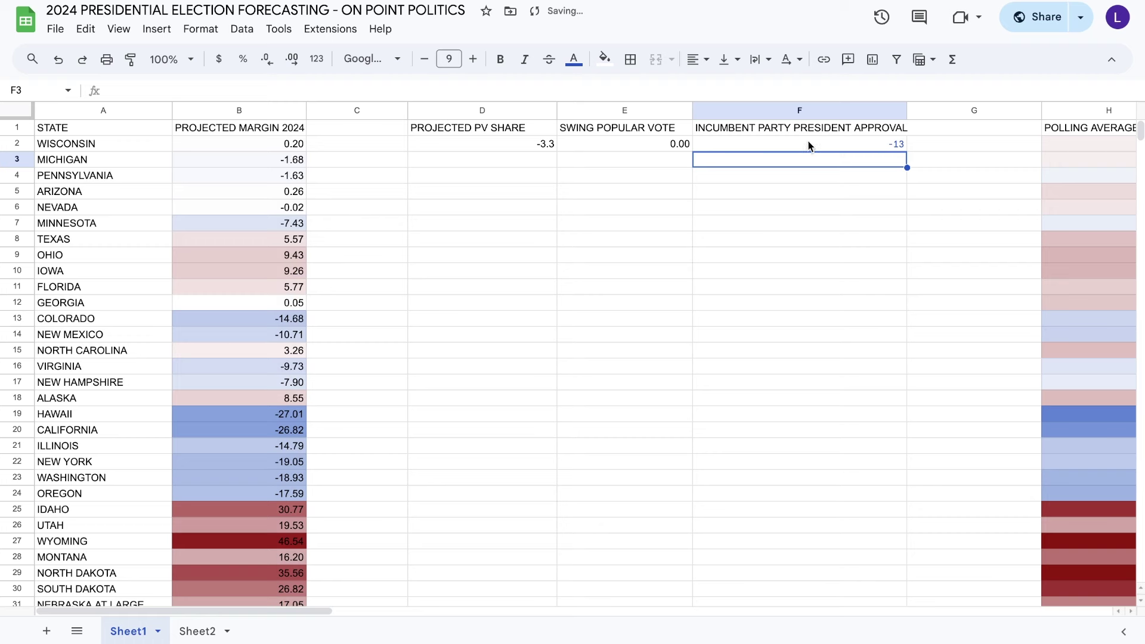
- Inspect the projected margin formulas for Georgia, Nevada and Wisconsin
click(142, 195)
click(220, 298)
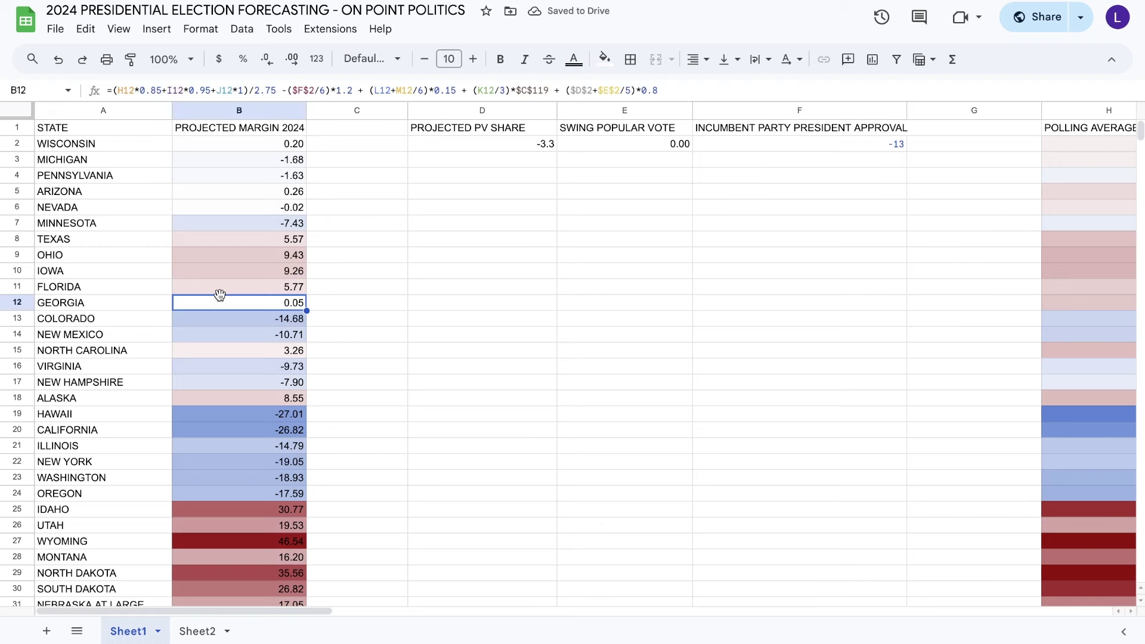
click(221, 207)
click(242, 147)
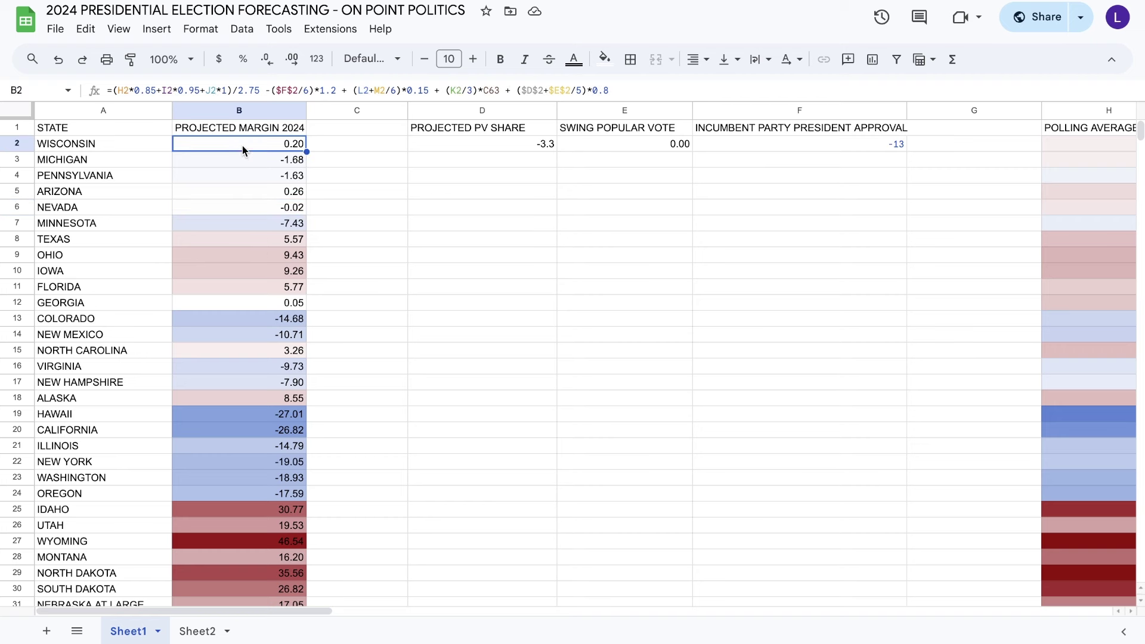
- Set the swing popular vote in E2 to 1.2
click(546, 145)
double_click(625, 146)
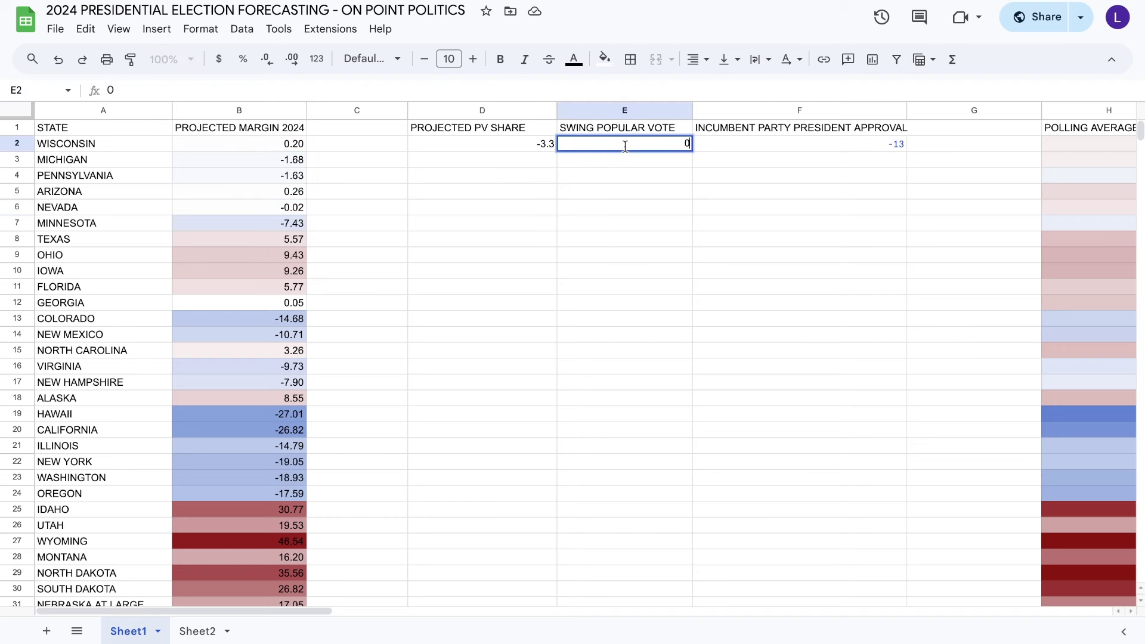
text(1.2)
key(Return)
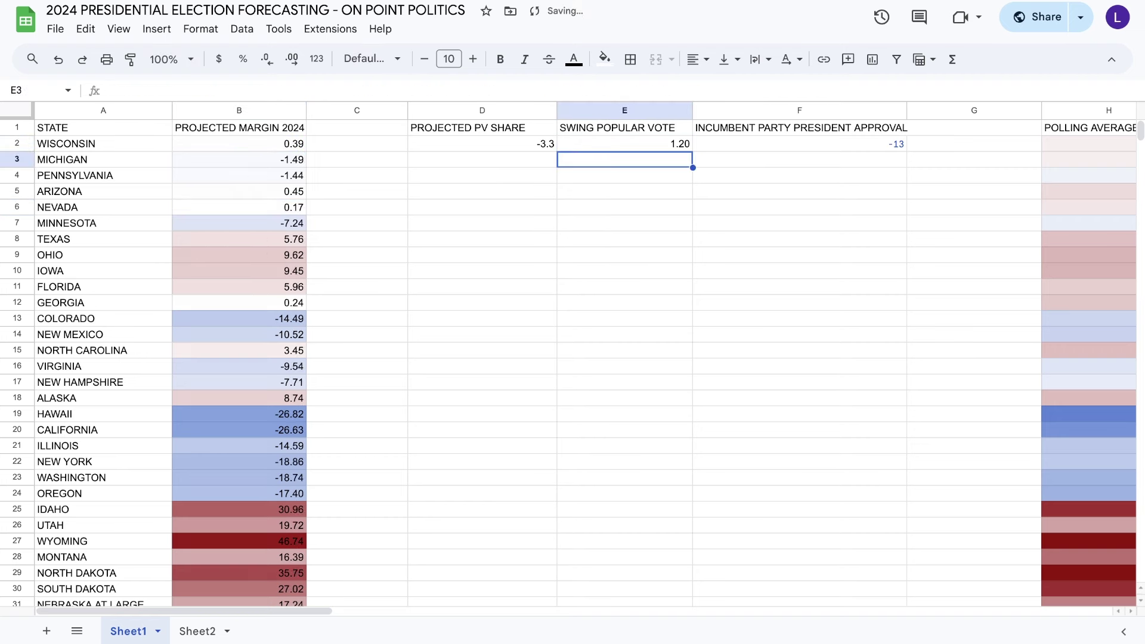
- Set the projected popular vote share in D2 to -3.1 and the swing popular vote in E2 to 1.6
click(542, 146)
key(BackSpace)
text(1)
key(Return)
click(661, 144)
double_click(660, 144)
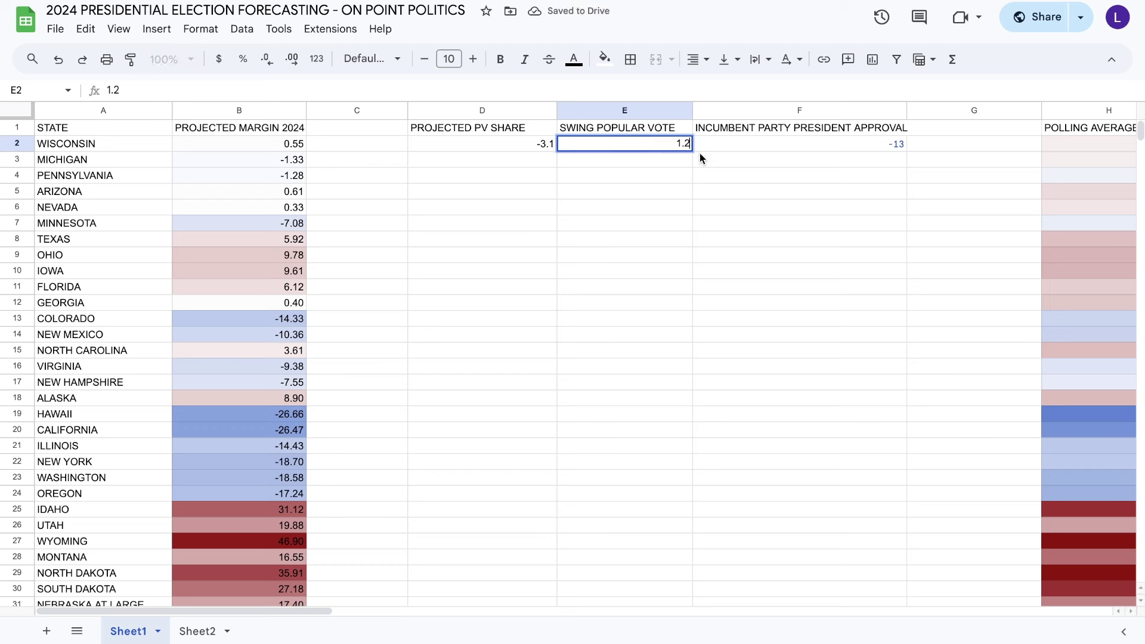
key(BackSpace)
text(6)
key(Return)
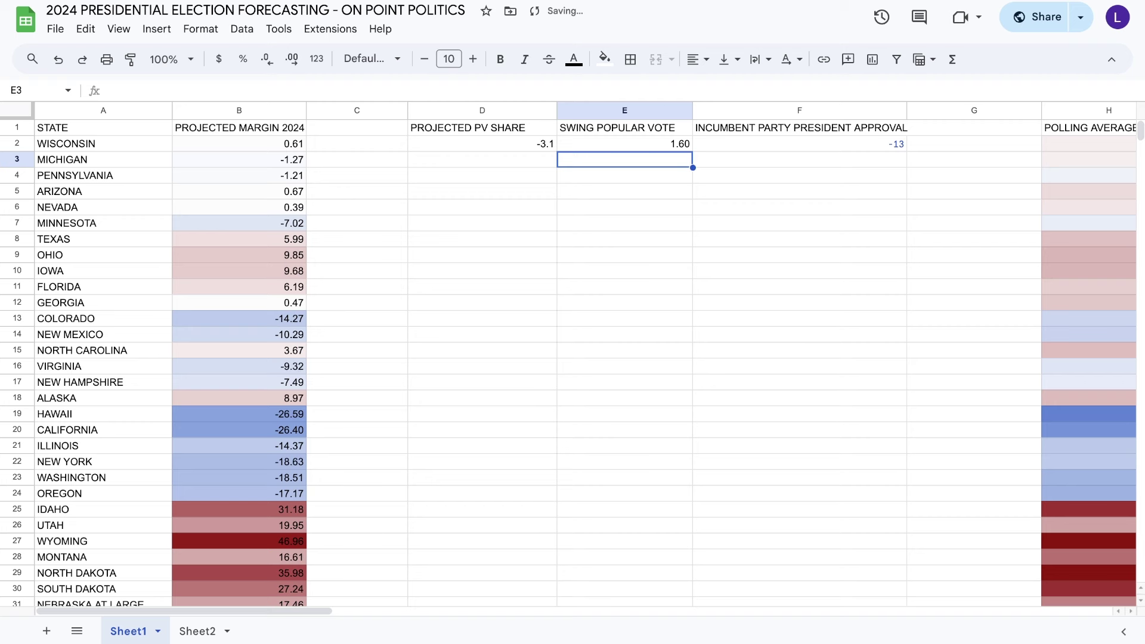
- Set the projected popular vote share in D2 to -3 and the swing popular vote in E2 to 1.5
double_click(533, 146)
text(0)
key(Return)
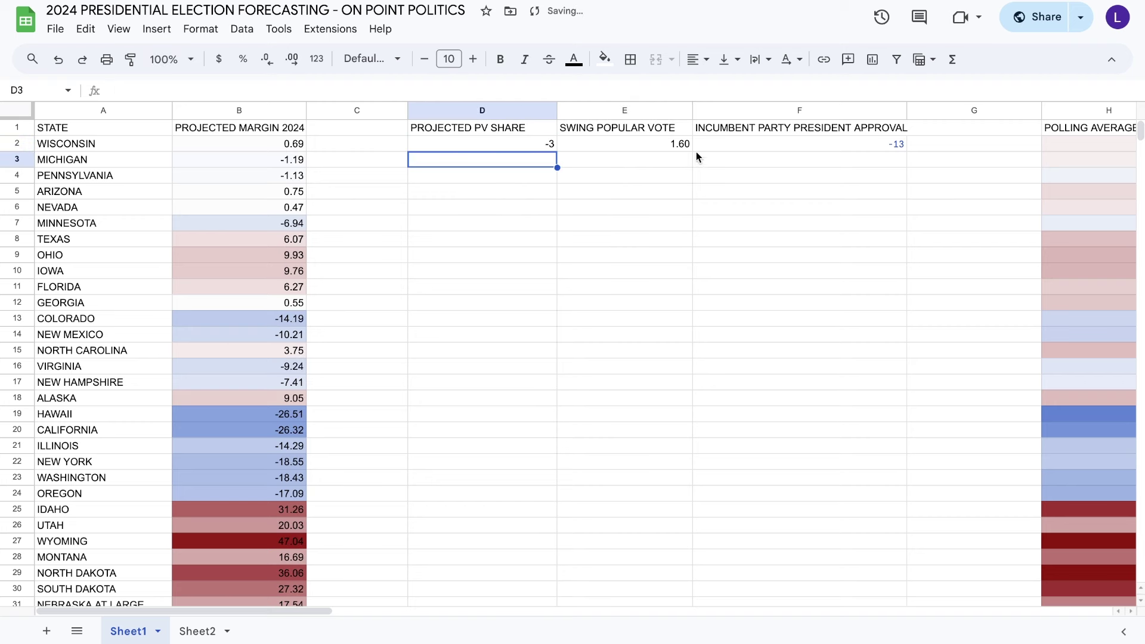
double_click(680, 146)
key(BackSpace)
text(5)
key(Return)
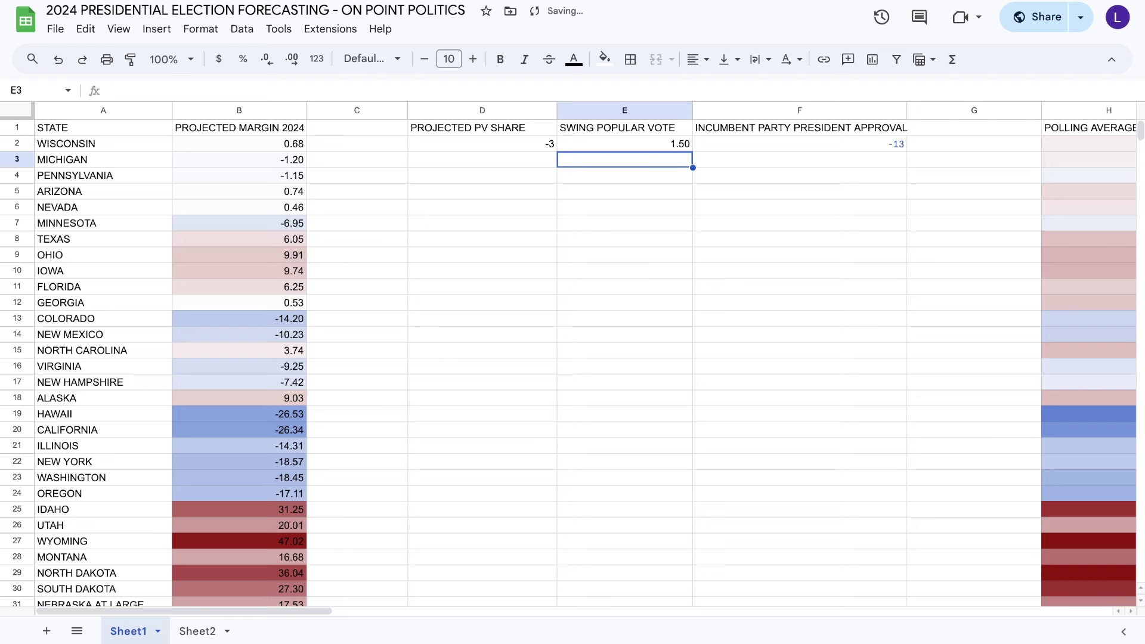
- Set the projected popular vote share in D2 to -3.5 and the swing popular vote in E2 to 1
double_click(549, 146)
text(.5)
key(Return)
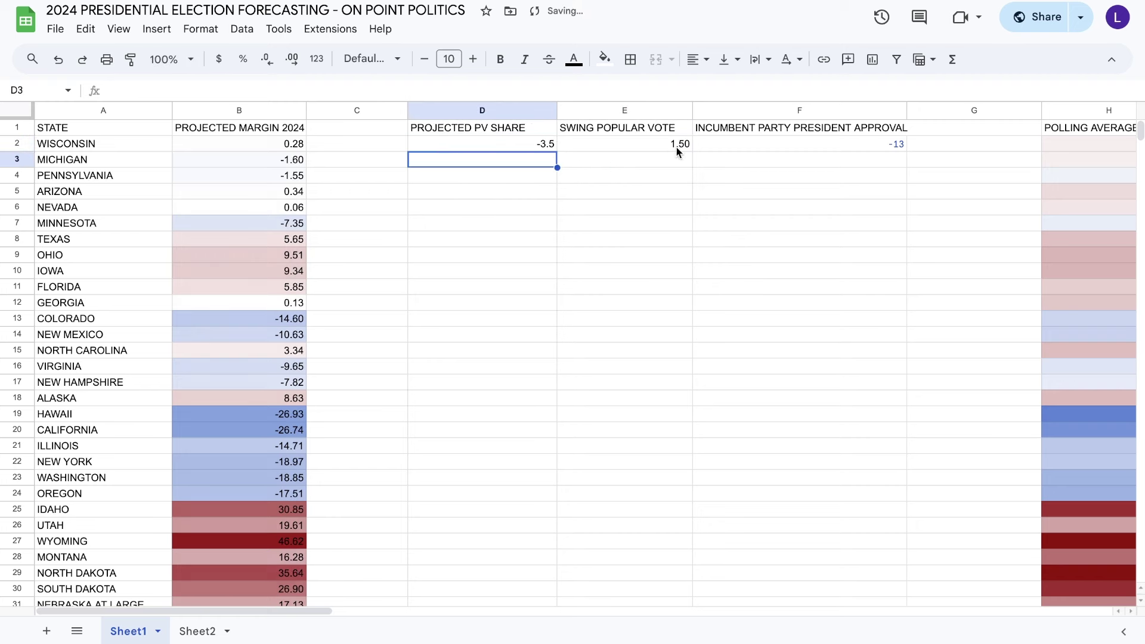
double_click(677, 145)
key(Return)
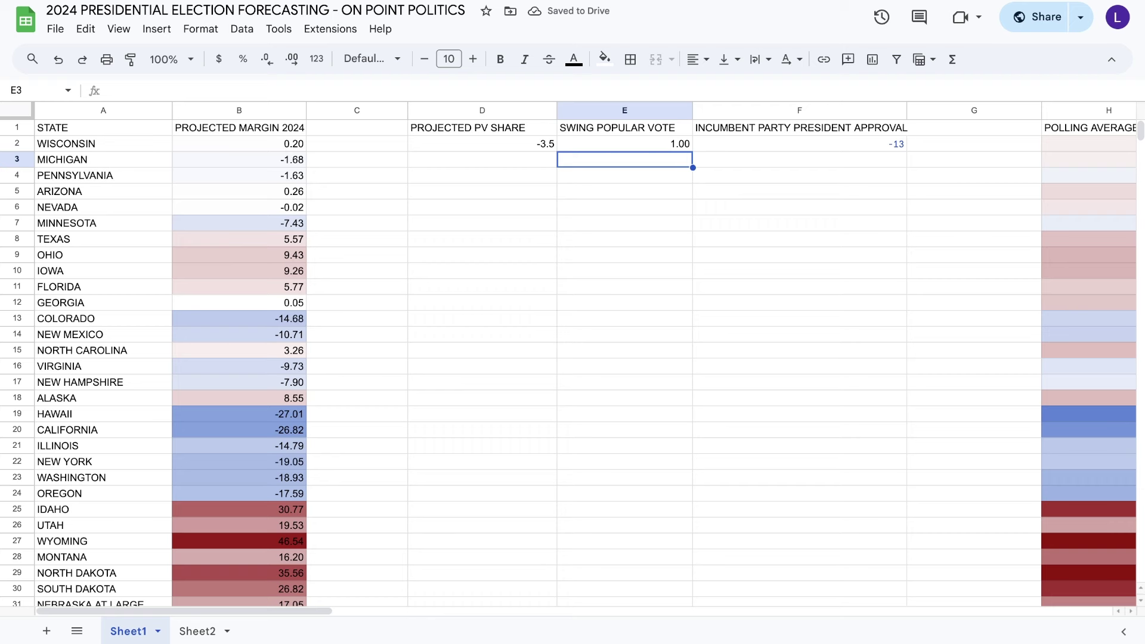
- Review the recalculated state margins and compare them with the completed Trump and Biden electoral map
scroll(299, 334, down, 2)
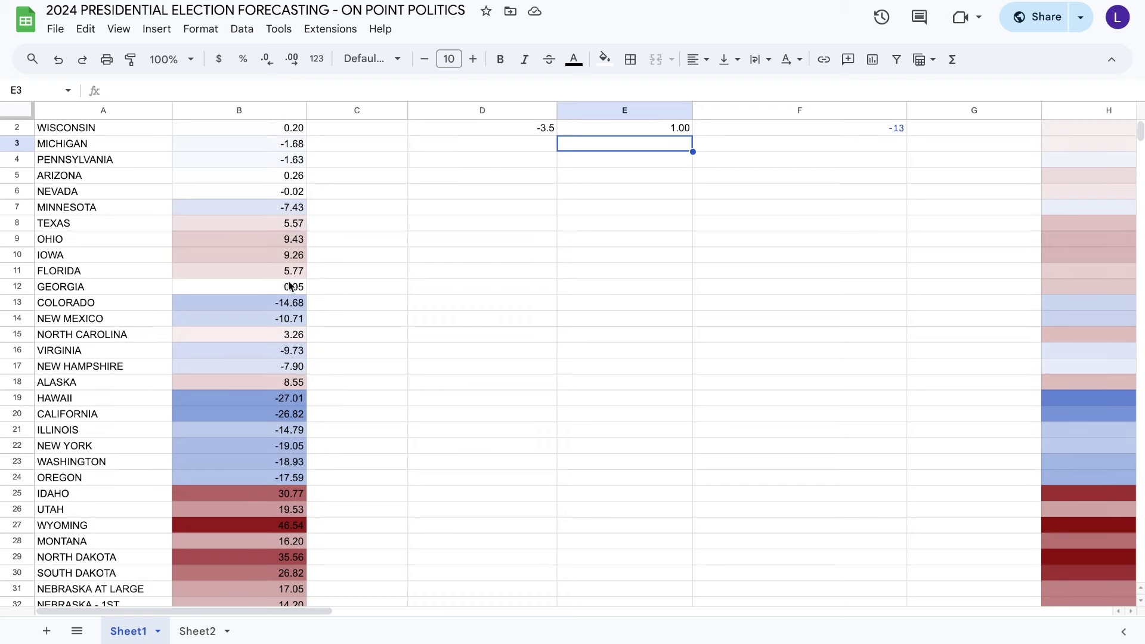
scroll(304, 386, down, 1)
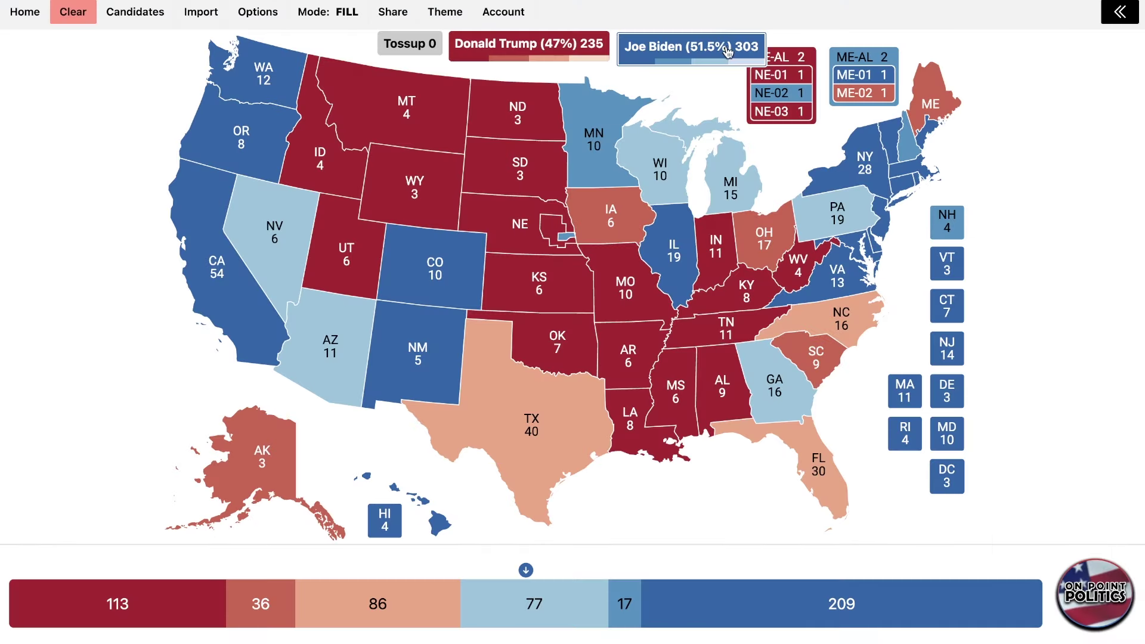
click(829, 262)
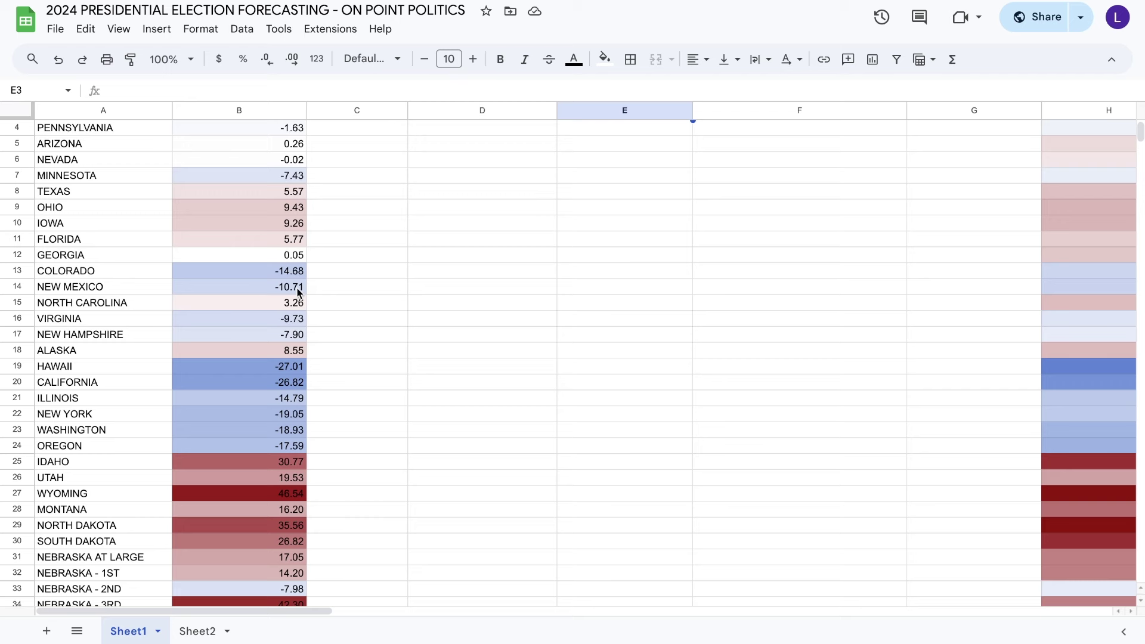
- Check the state margins in the projected margin column and change South Carolina to safe Trump on the electoral map
scroll(289, 350, down, 1)
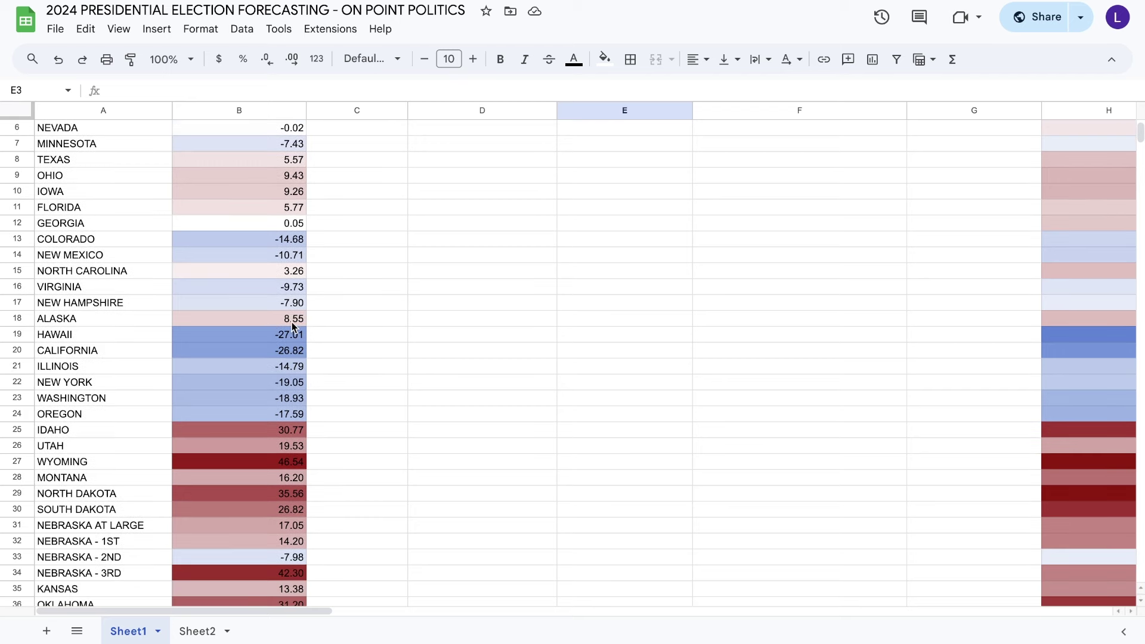
scroll(292, 327, down, 3)
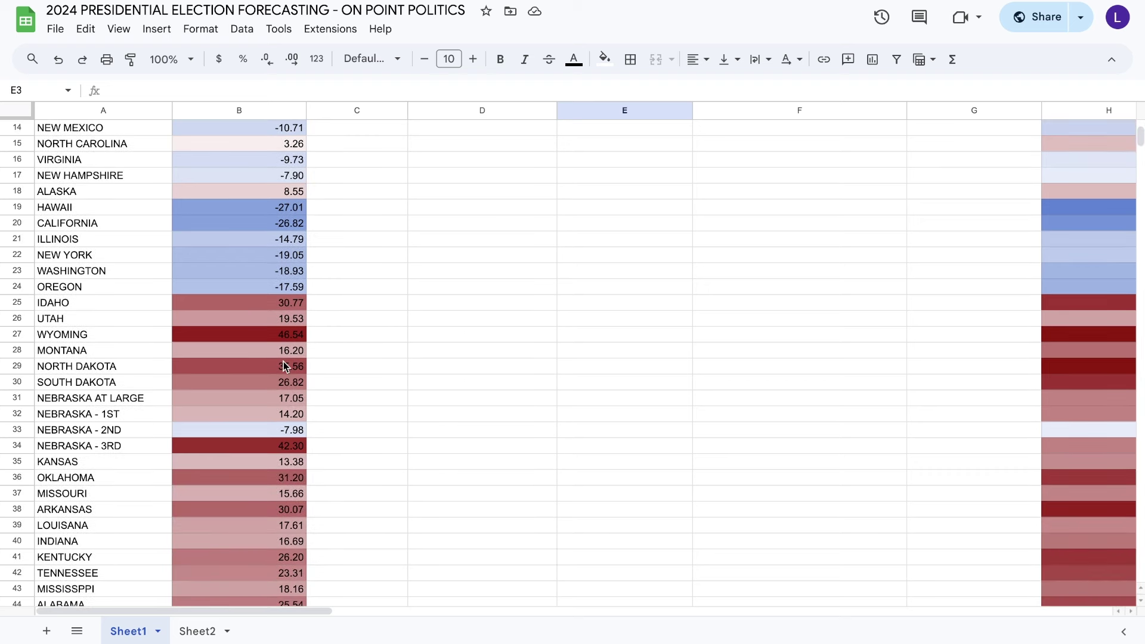
scroll(287, 366, down, 3)
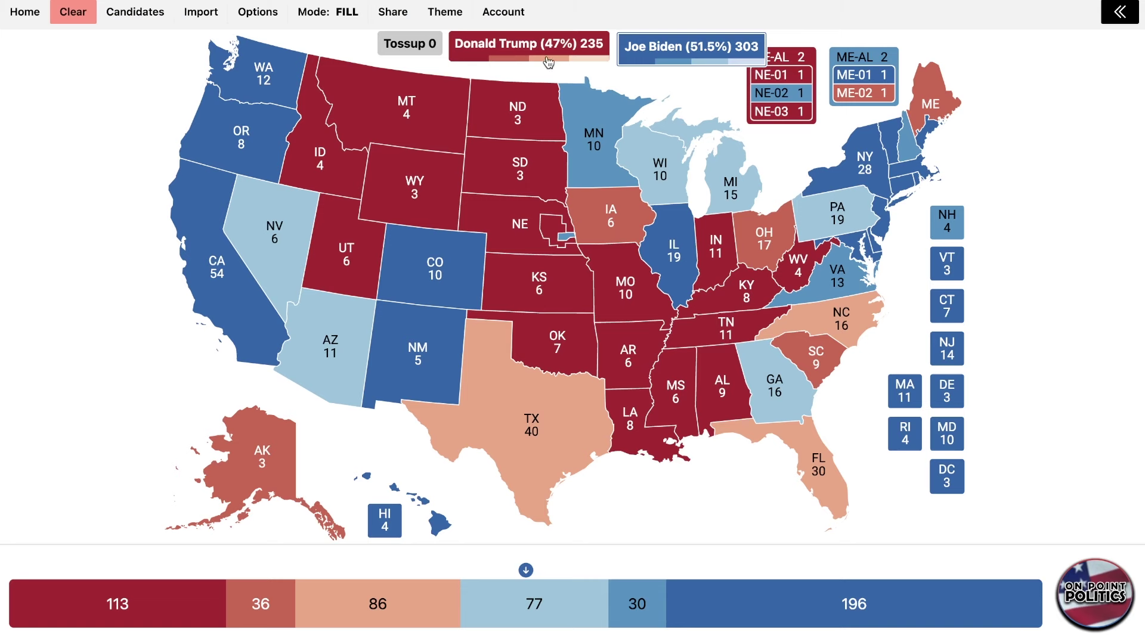
click(810, 376)
click(809, 376)
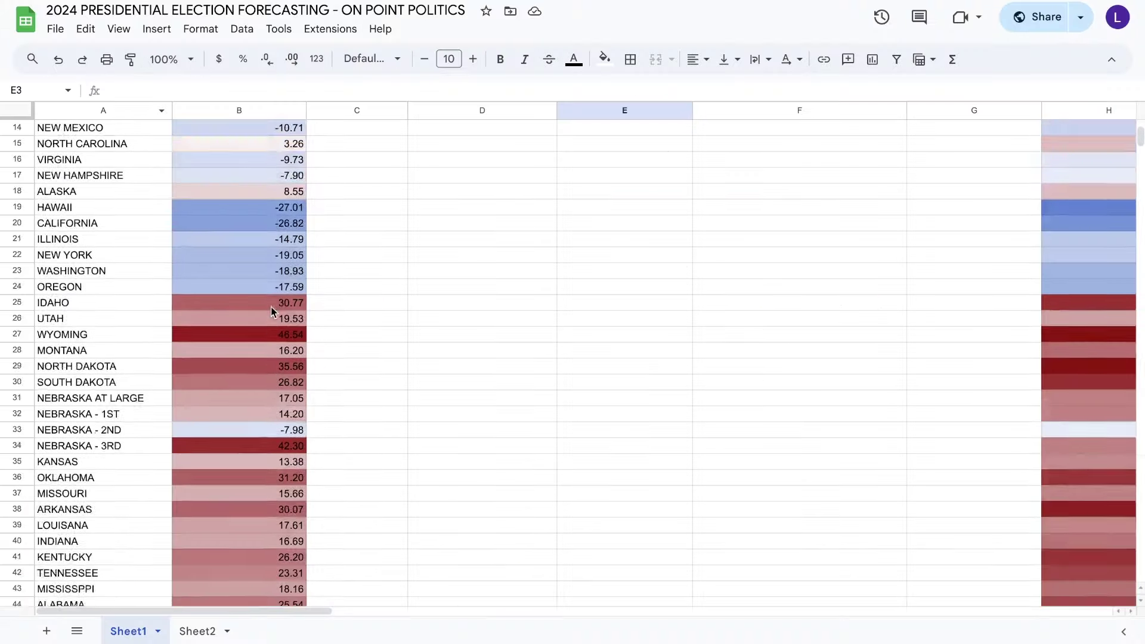
- Change Texas and Florida to likely Trump on the map with Trump at 47% and Biden at 51.5%
scroll(271, 307, up, 3)
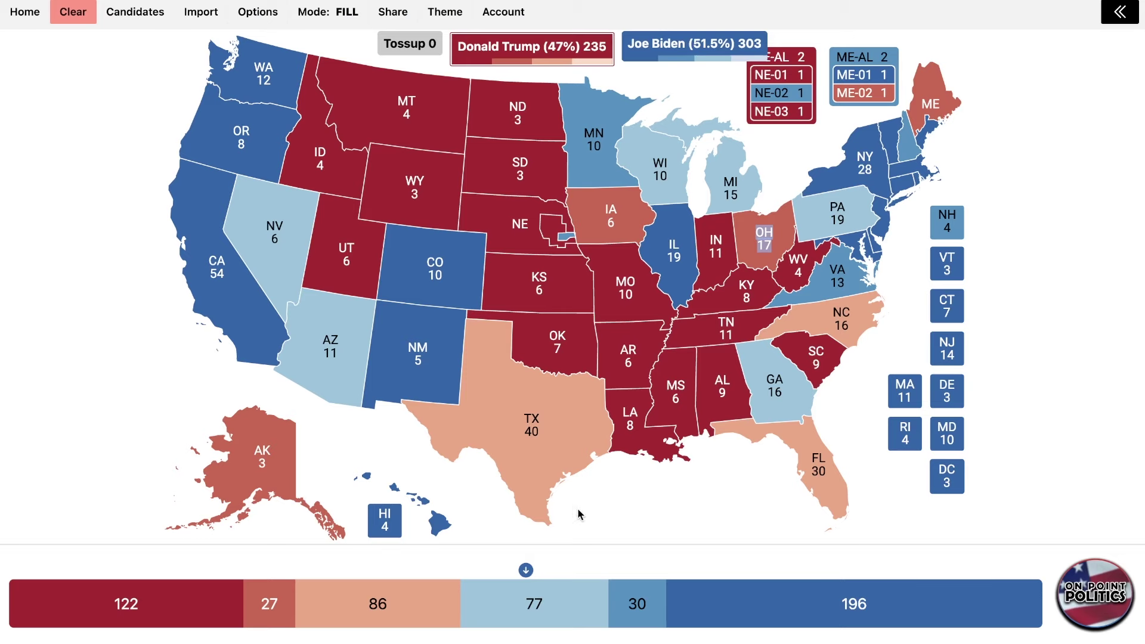
click(533, 444)
click(534, 444)
click(801, 447)
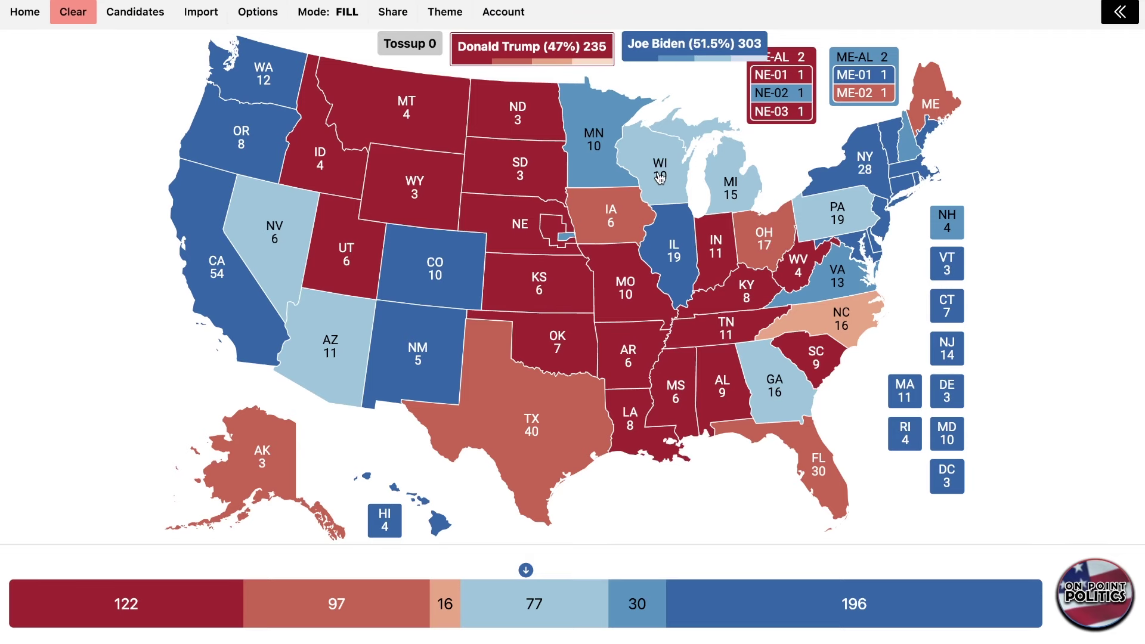
- Shade Wisconsin, Georgia and Arizona as tilt Trump and Nevada as tilt Biden
click(624, 179)
click(624, 179)
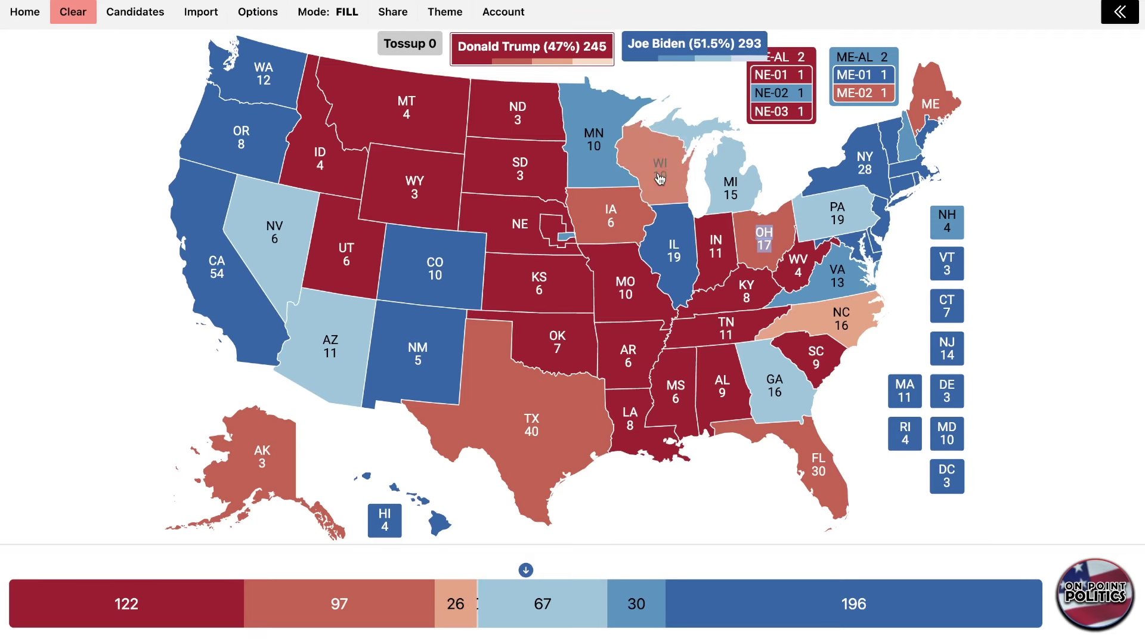
click(625, 179)
click(805, 406)
click(805, 407)
click(805, 406)
click(331, 367)
click(332, 366)
click(332, 366)
click(293, 234)
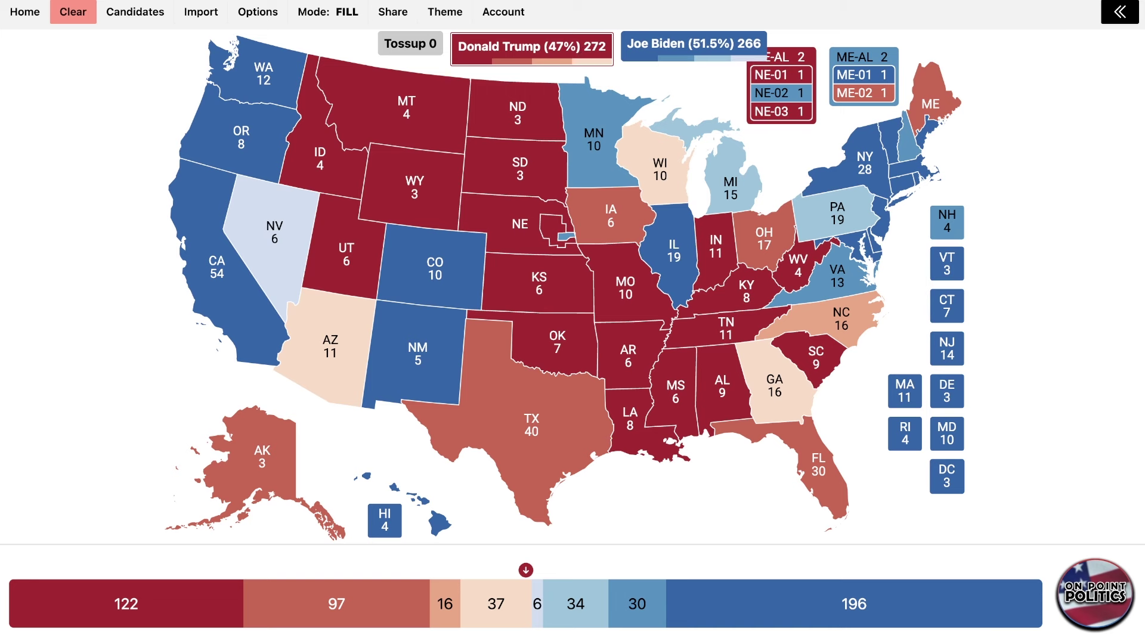
- Return Wisconsin, Georgia, Arizona and Nevada to lean Biden
click(673, 47)
click(659, 170)
click(776, 388)
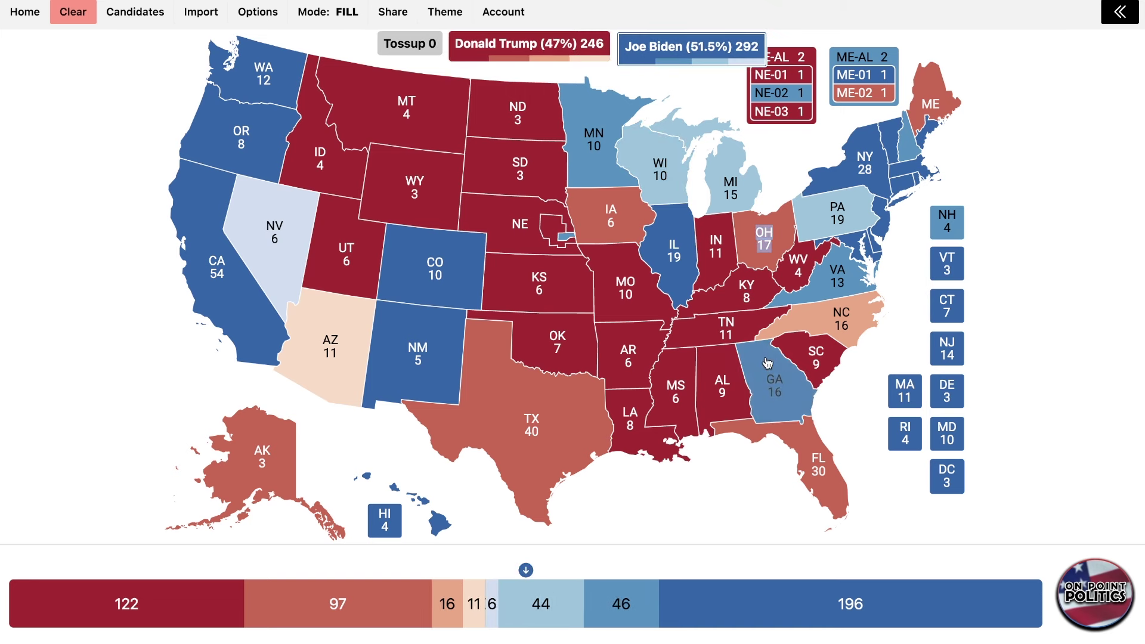
click(393, 349)
click(393, 349)
click(331, 364)
click(331, 364)
click(331, 364)
click(397, 335)
click(396, 334)
click(278, 245)
click(278, 245)
click(279, 245)
click(417, 358)
click(418, 358)
click(417, 357)
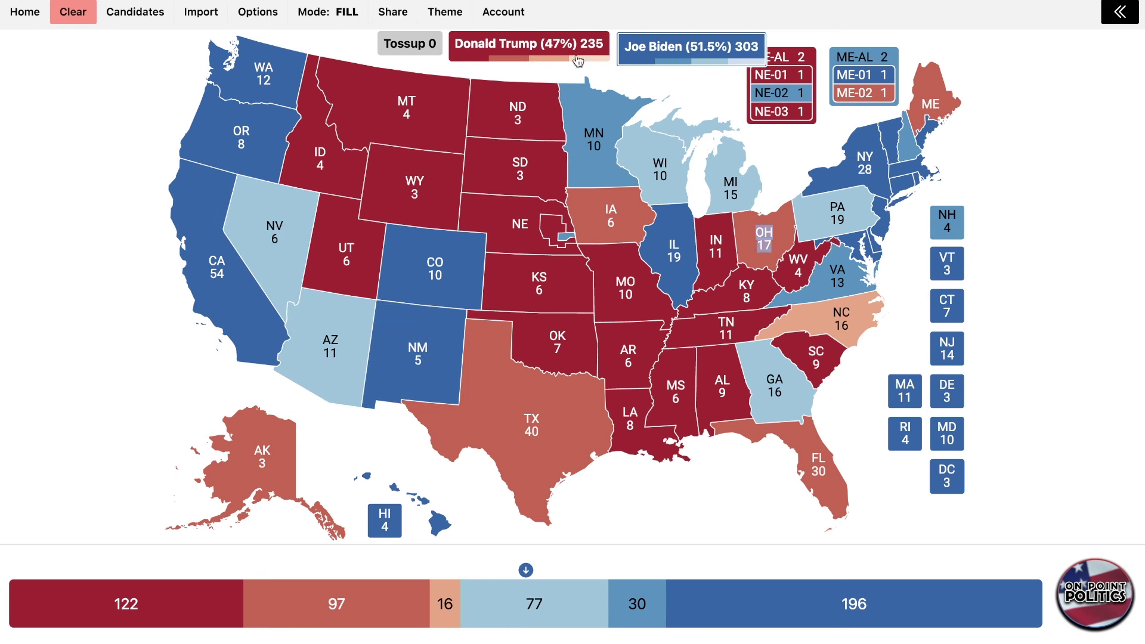
- Return Texas and Florida to lean Trump
click(586, 56)
click(552, 459)
click(827, 477)
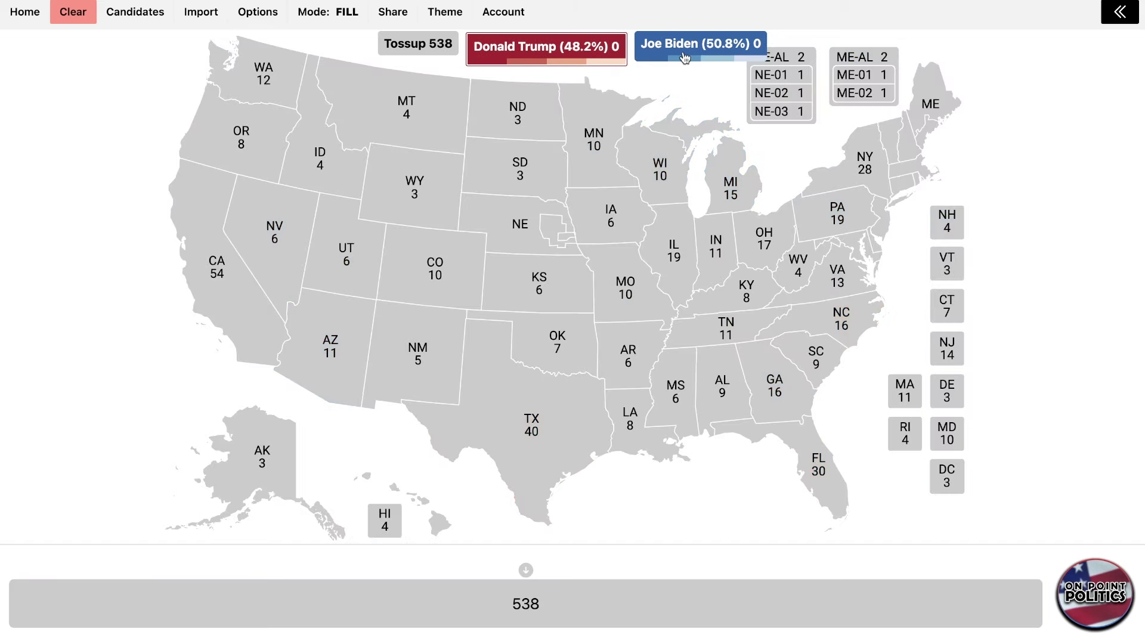
- On the empty 48.2% to 50.8% map, shade Washington, Oregon and California safe Biden and the interior states from Idaho to West Virginia safe Trump
click(685, 58)
drag(261, 95, 227, 256)
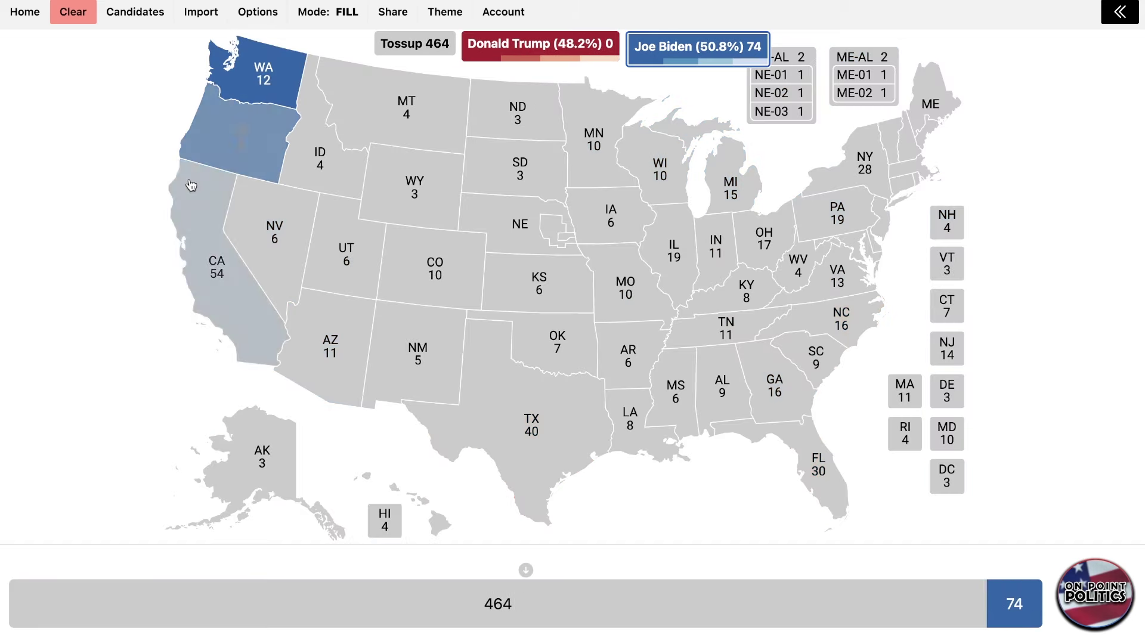
click(524, 59)
click(407, 109)
mouse_move(353, 173)
mouse_down()
mouse_move(519, 227)
mouse_move(627, 286)
mouse_move(681, 381)
mouse_move(728, 325)
mouse_move(716, 376)
mouse_move(817, 271)
mouse_move(748, 252)
mouse_up()
- Shade Ohio, Iowa, Texas and Florida as likely Trump and South Carolina as safe Trump
click(747, 252)
click(610, 224)
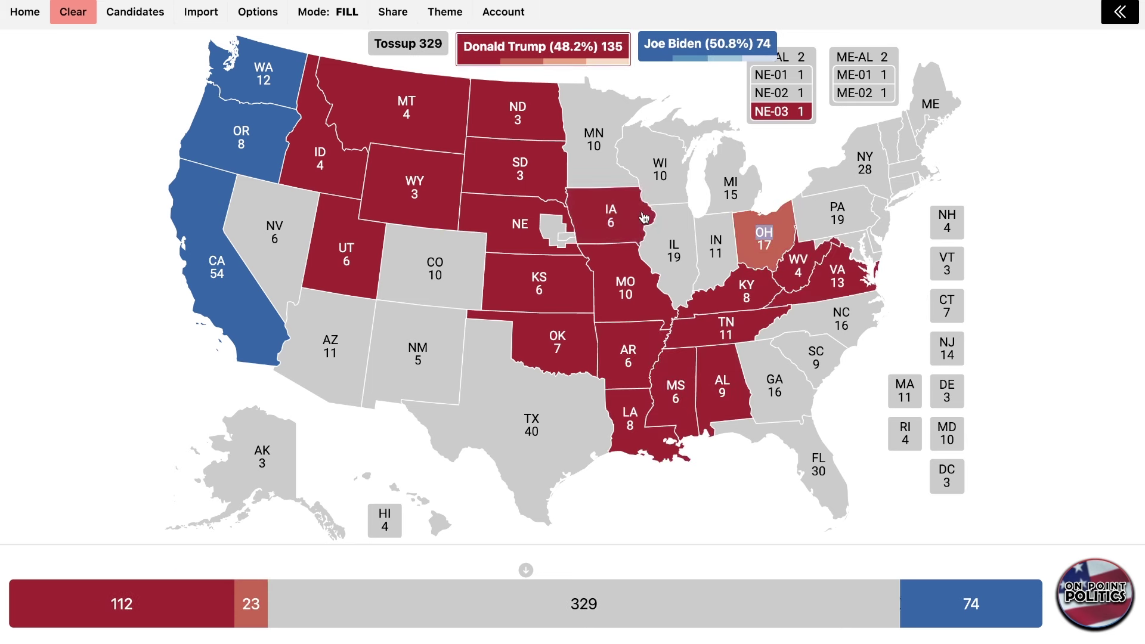
click(531, 430)
click(809, 465)
click(809, 465)
click(814, 359)
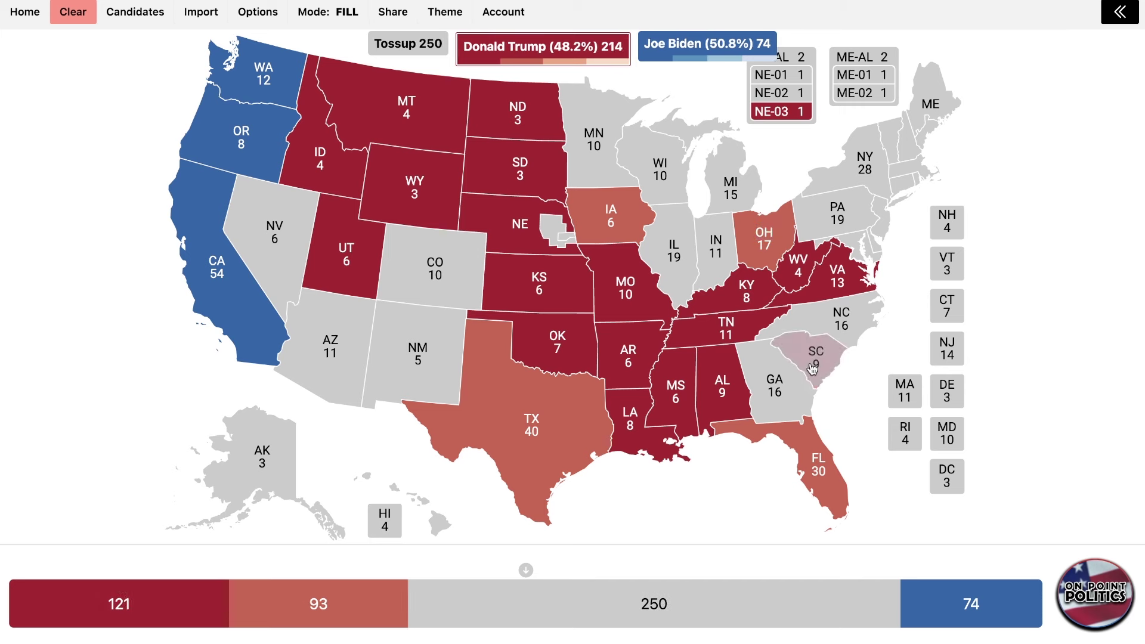
- Shade Virginia likely Biden, and Massachusetts, Rhode Island, Maryland, Delaware, New Jersey, Connecticut, Vermont and DC safe Biden
click(681, 54)
click(834, 279)
click(834, 279)
click(904, 395)
click(905, 434)
click(947, 434)
click(947, 391)
click(947, 349)
click(948, 306)
click(947, 264)
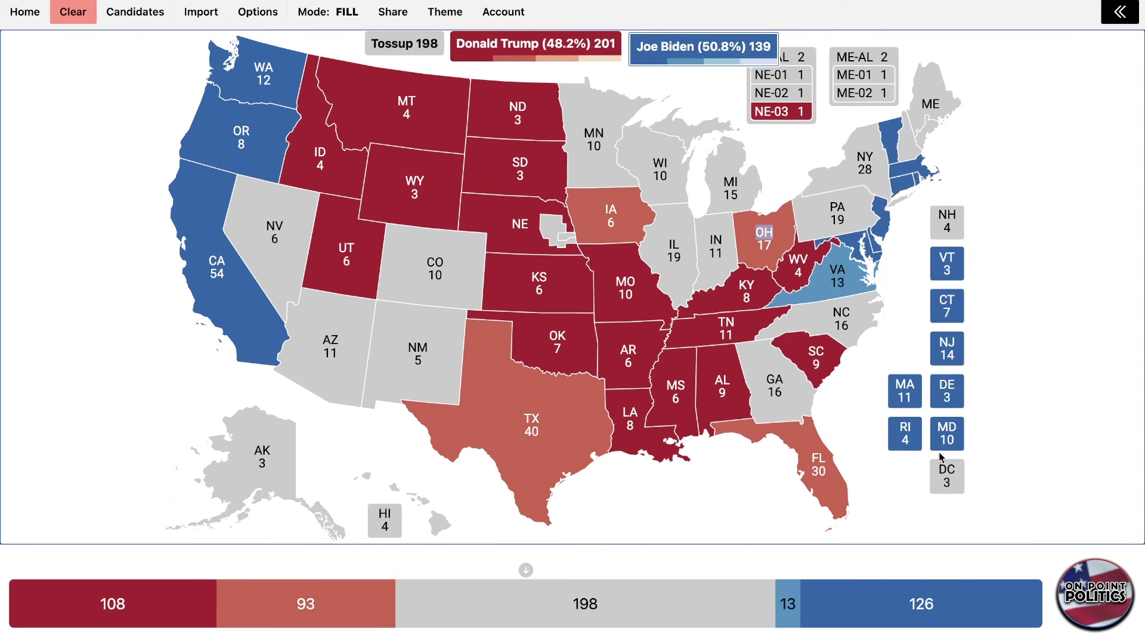
click(947, 476)
- Shade New Hampshire and Maine at-large as likely Biden, and New York and Maine's 1st district as safe Biden
click(942, 231)
click(942, 231)
click(865, 164)
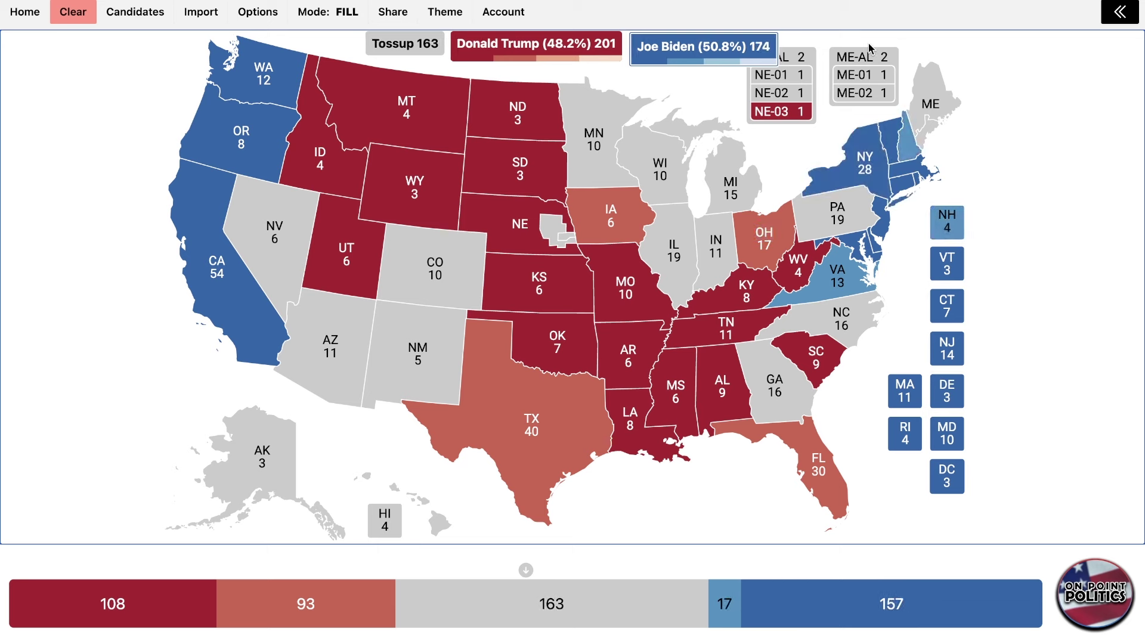
click(863, 74)
click(863, 57)
click(863, 57)
- Shade Maine's 2nd district and Alaska as likely Trump, and Nebraska's 1st district, Nebraska at-large and Indiana as safe Trump
click(537, 46)
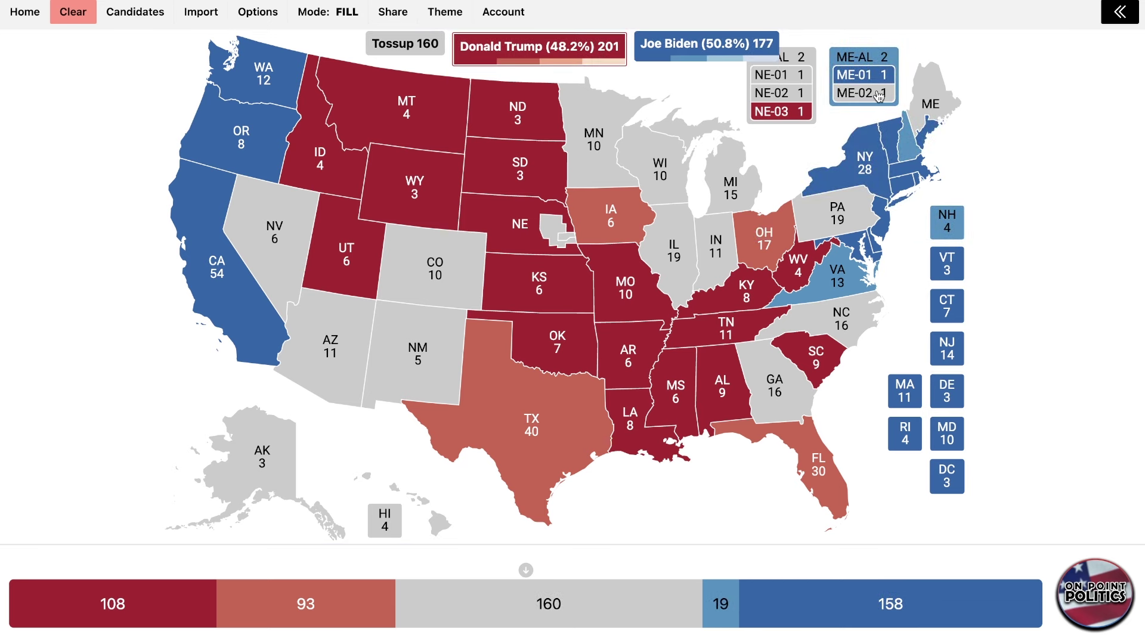
click(863, 92)
click(863, 92)
click(781, 75)
click(787, 60)
click(715, 246)
click(251, 460)
click(250, 459)
- Shade Hawaii, New Mexico, Colorado and Illinois as safe Biden and Minnesota as likely Biden
click(767, 44)
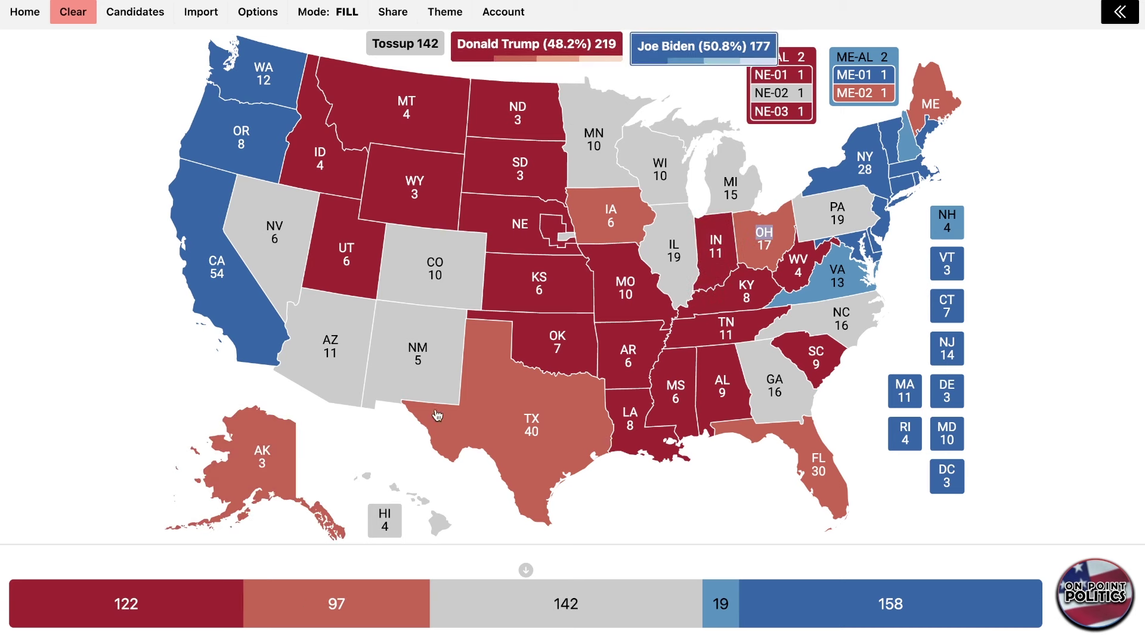
click(441, 523)
click(421, 352)
click(434, 271)
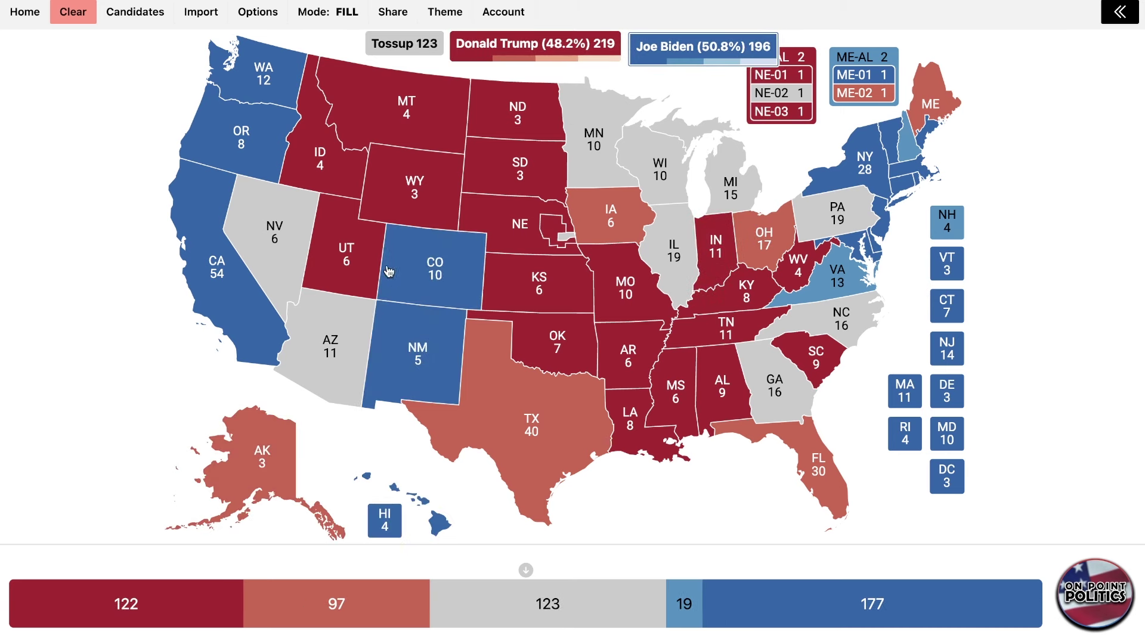
click(685, 255)
click(597, 143)
click(596, 143)
- Shade Arizona, Wisconsin and Georgia as tilt Trump
click(535, 46)
click(278, 352)
double_click(327, 358)
double_click(327, 358)
double_click(649, 184)
click(649, 184)
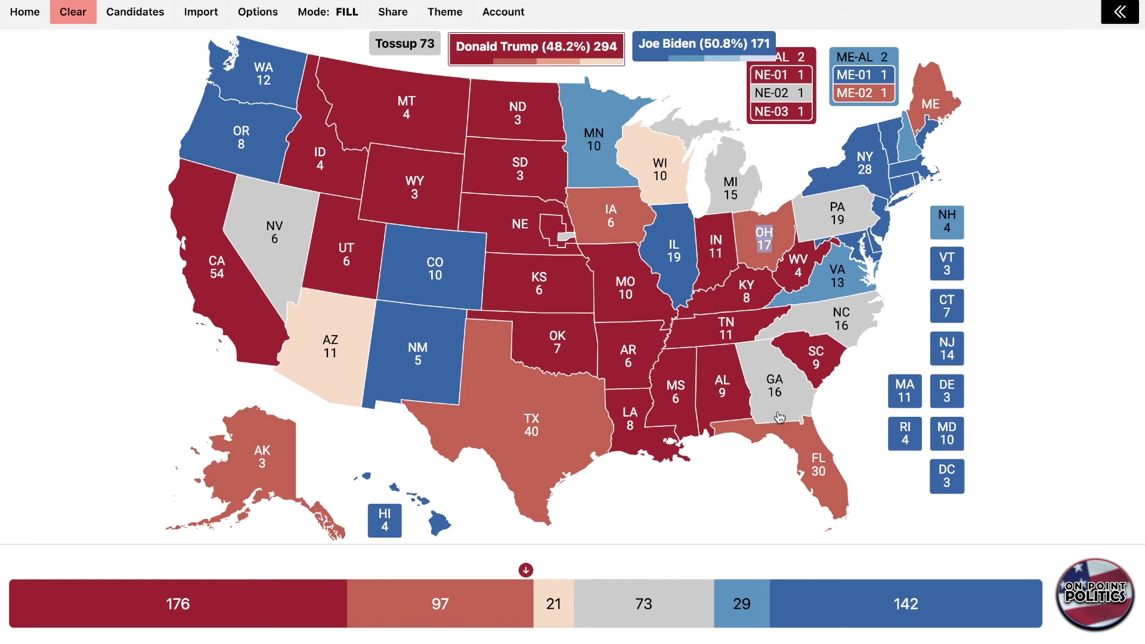
double_click(774, 388)
double_click(774, 388)
- Return California to safe Biden, and shade Nevada as tilt Biden and Michigan and Pennsylvania as lean Biden
click(704, 49)
click(221, 275)
double_click(274, 233)
double_click(274, 233)
double_click(739, 167)
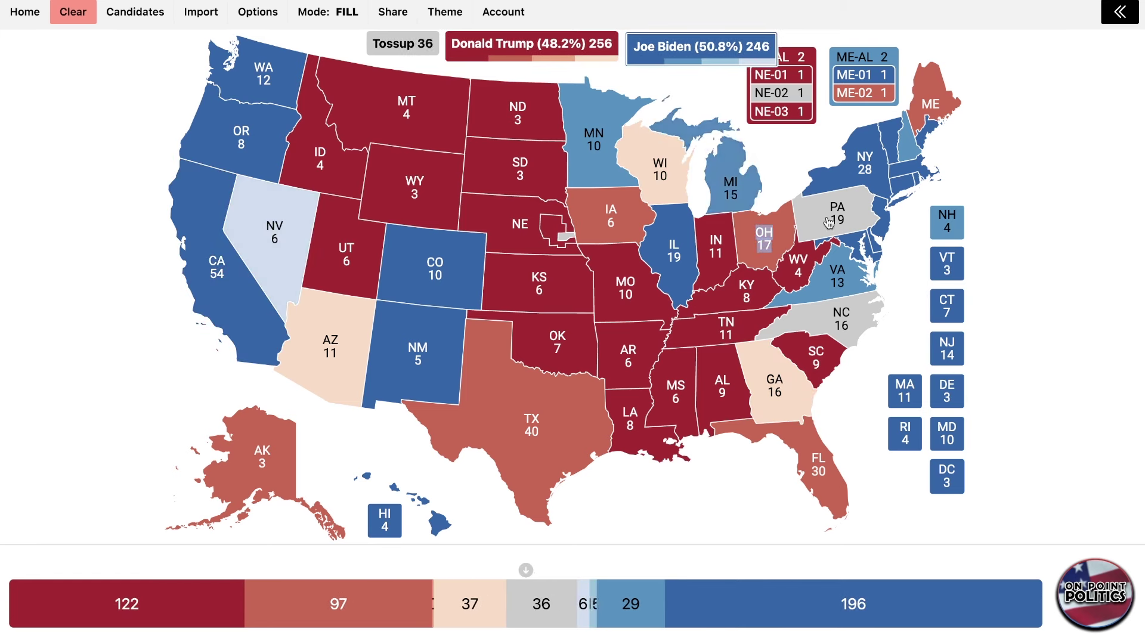
click(739, 167)
click(836, 216)
double_click(835, 216)
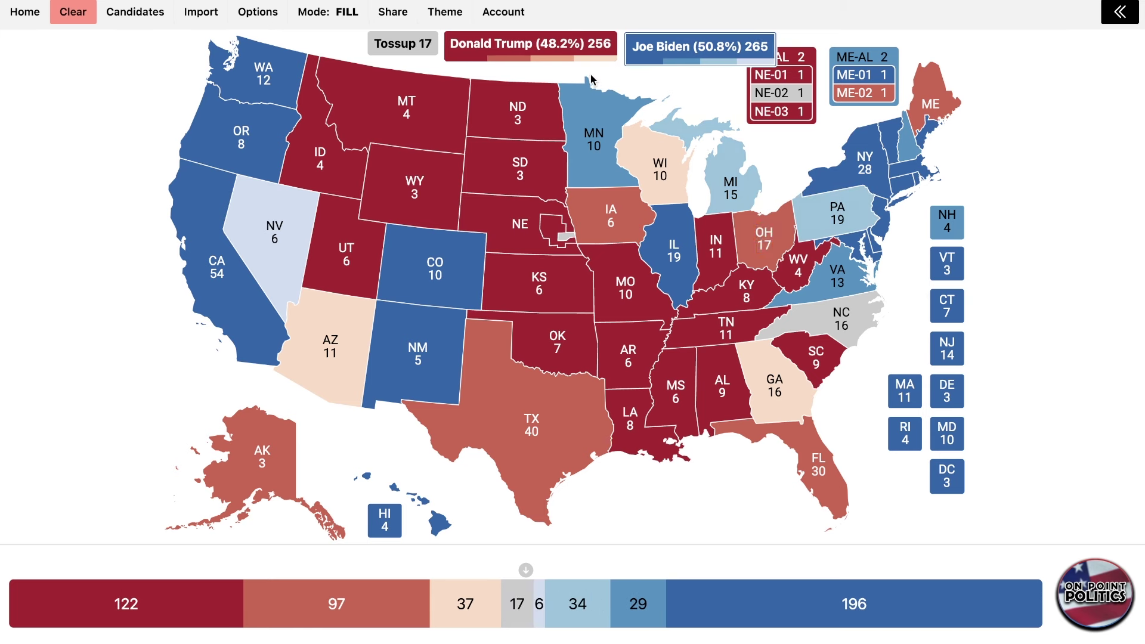
- Shade North Carolina as lean Trump and Nebraska's 2nd district as lean Biden
click(577, 58)
click(822, 330)
double_click(821, 330)
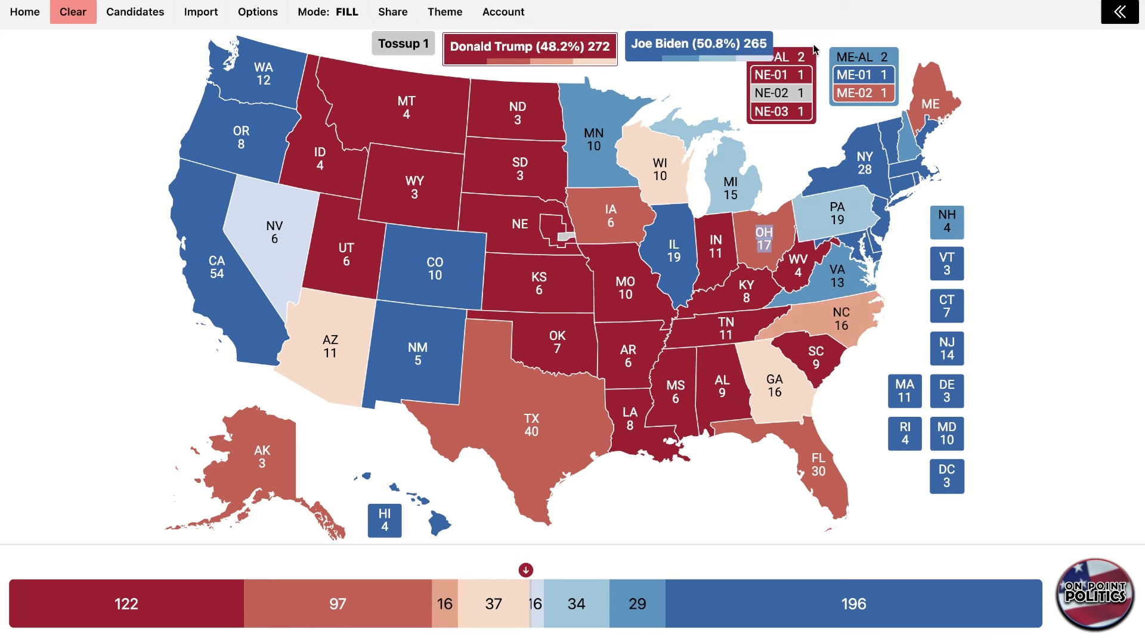
click(661, 48)
double_click(765, 95)
click(764, 94)
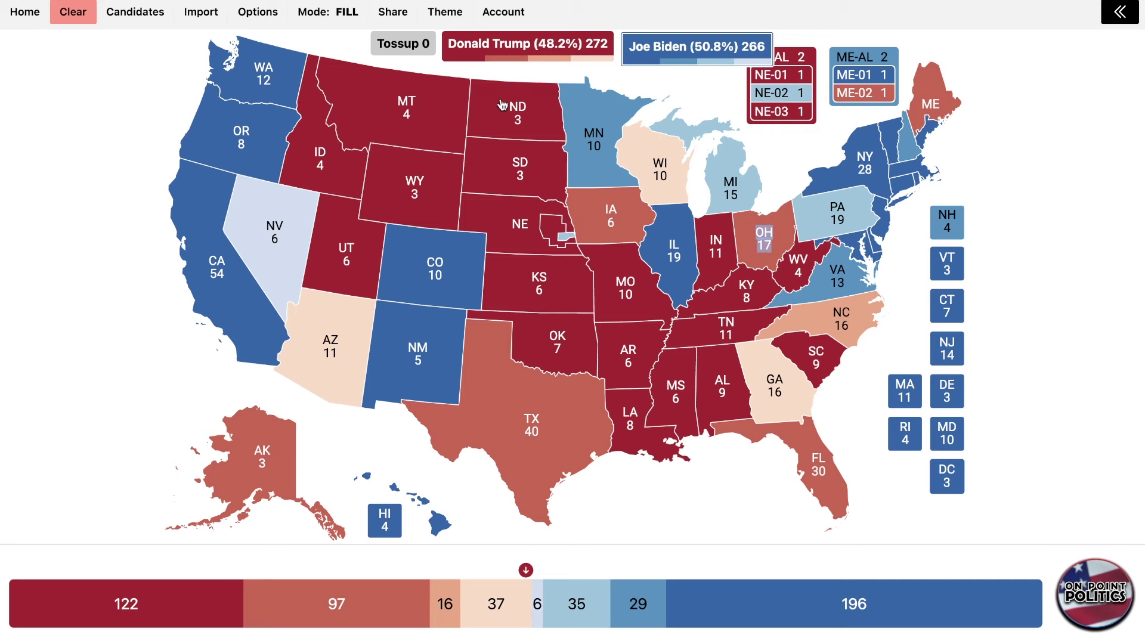
- Check the margins and adjust the Biden shading of Nebraska's 2nd district on both maps, making it safe Biden on the 47% to 51.5% map
click(582, 59)
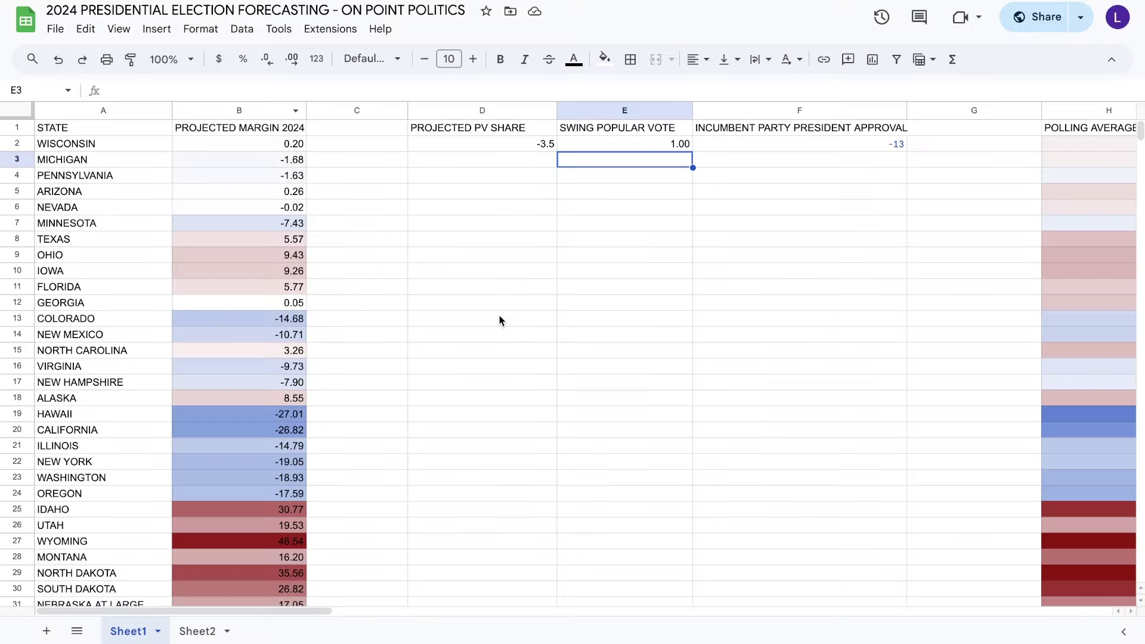
scroll(499, 314, down, 4)
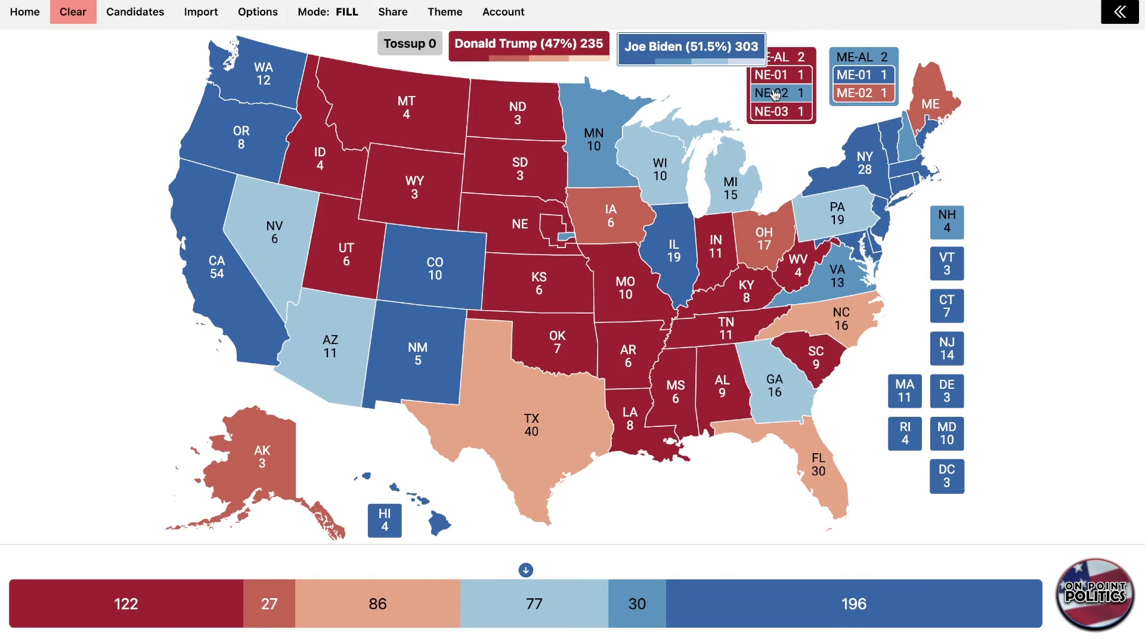
click(775, 94)
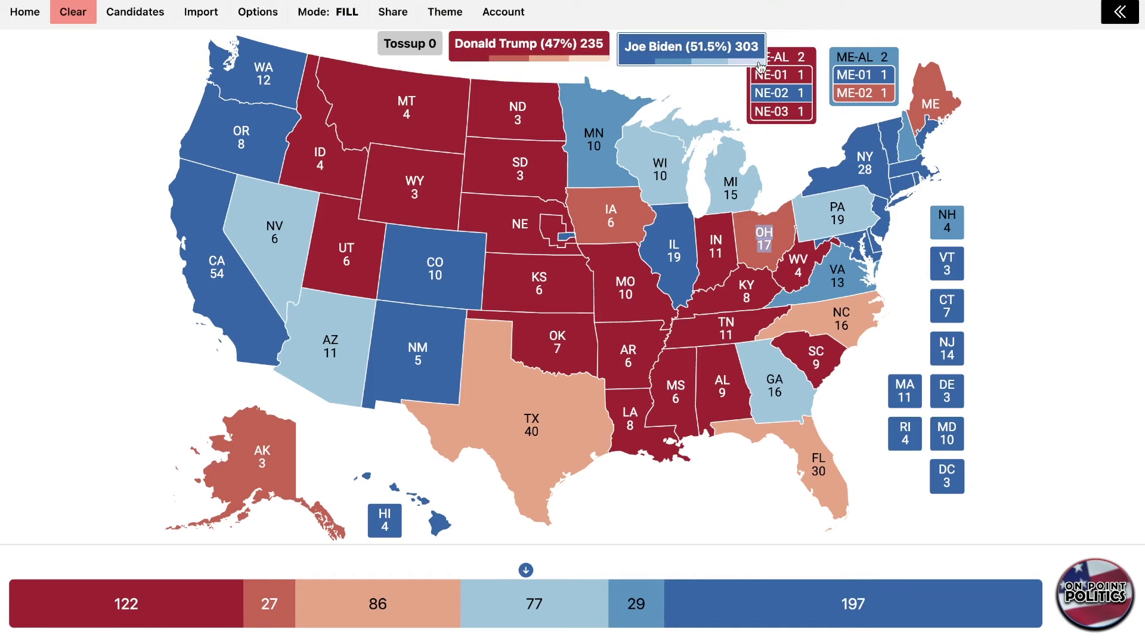
click(639, 49)
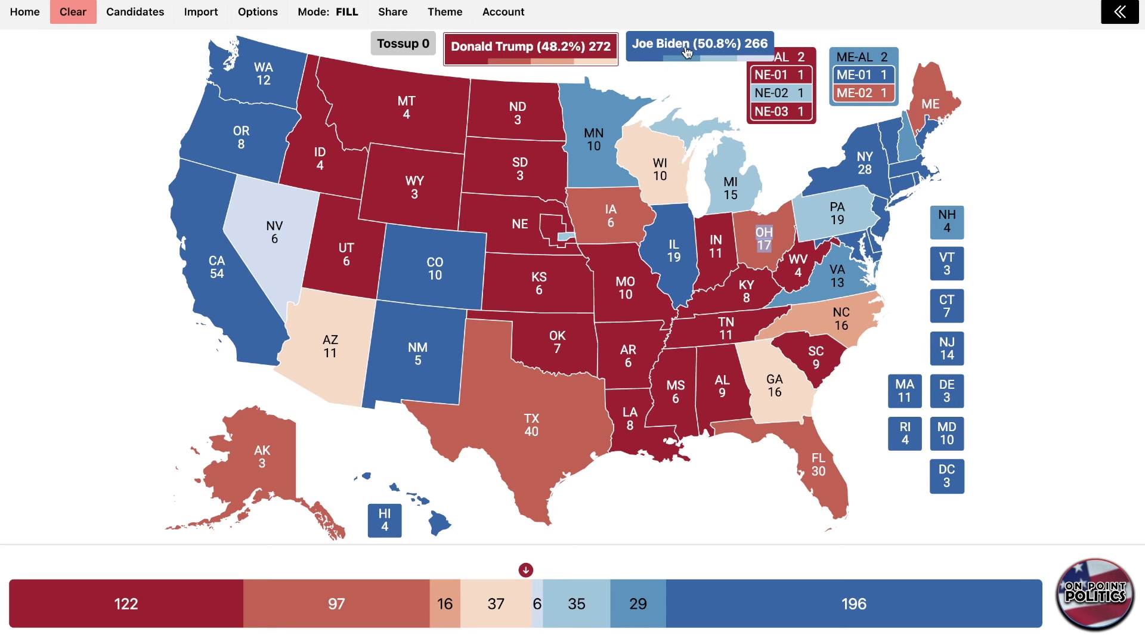
click(687, 52)
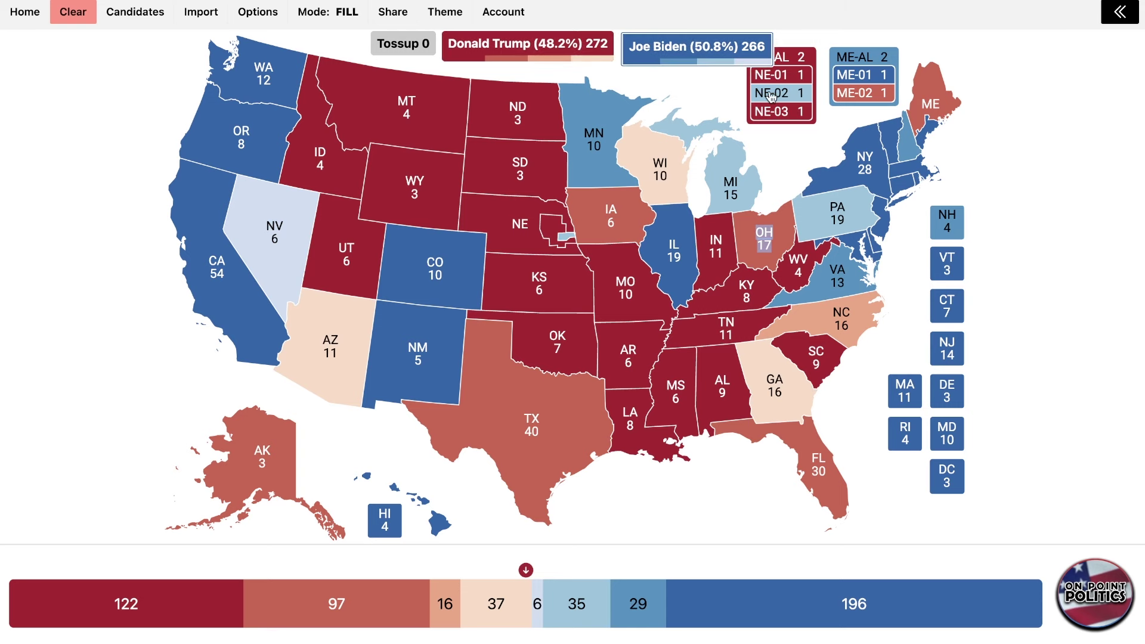
click(775, 95)
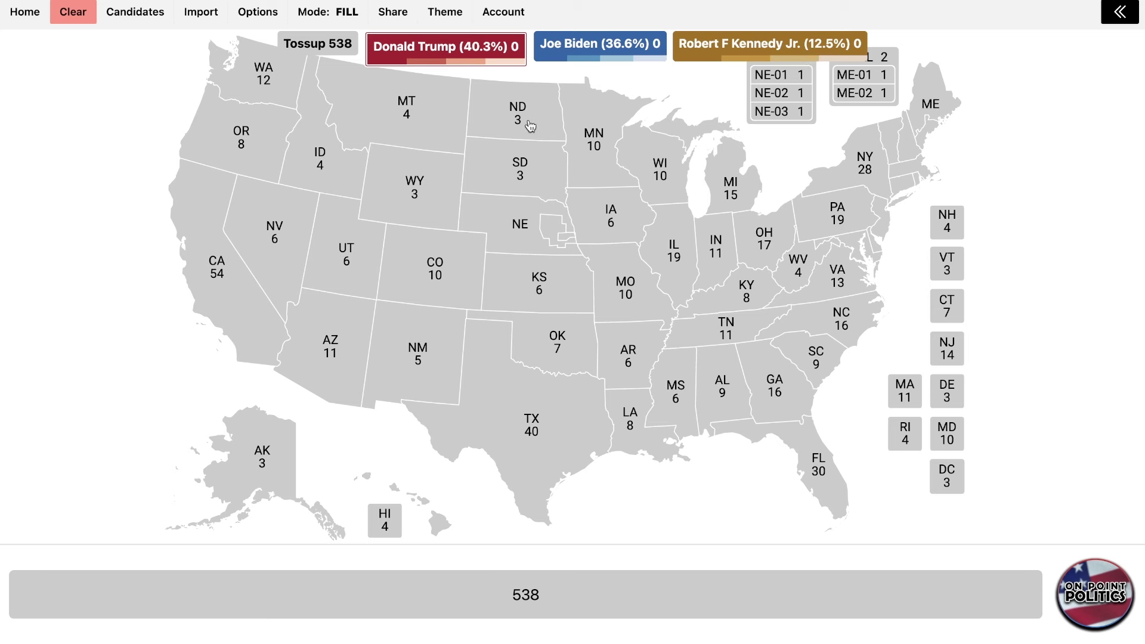
- On the empty three-candidate map, shade Idaho, Utah, Wyoming, Montana, the Dakotas, Nebraska's 3rd district, Kansas, Oklahoma and Missouri as safe Trump
click(337, 174)
click(345, 265)
click(406, 173)
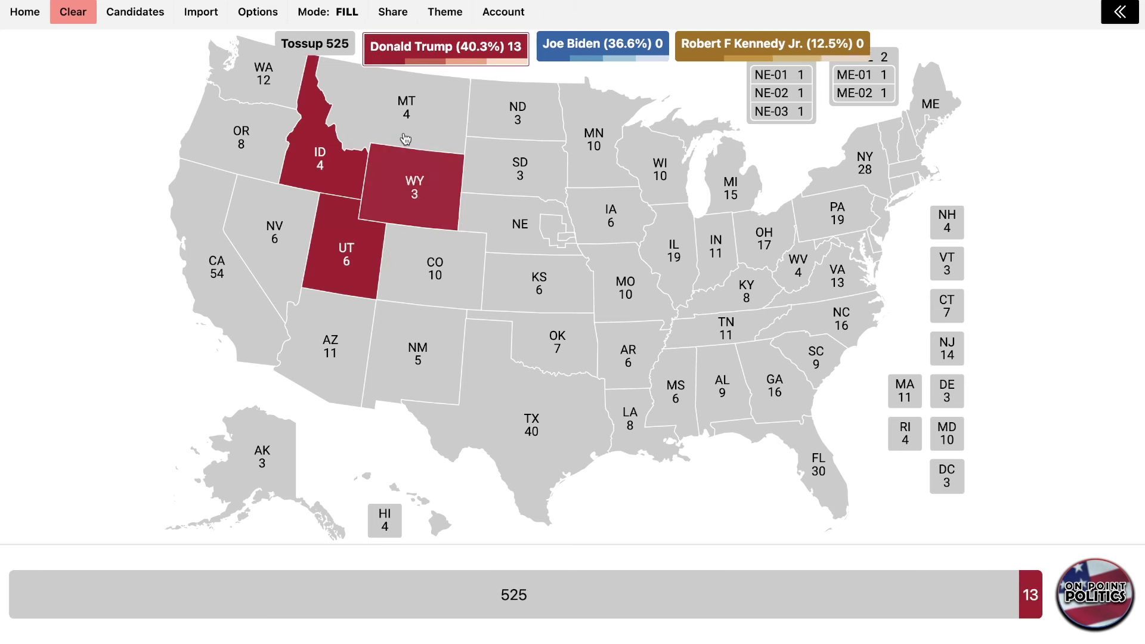
click(417, 122)
click(520, 128)
click(522, 185)
click(515, 233)
click(540, 286)
click(556, 345)
click(625, 289)
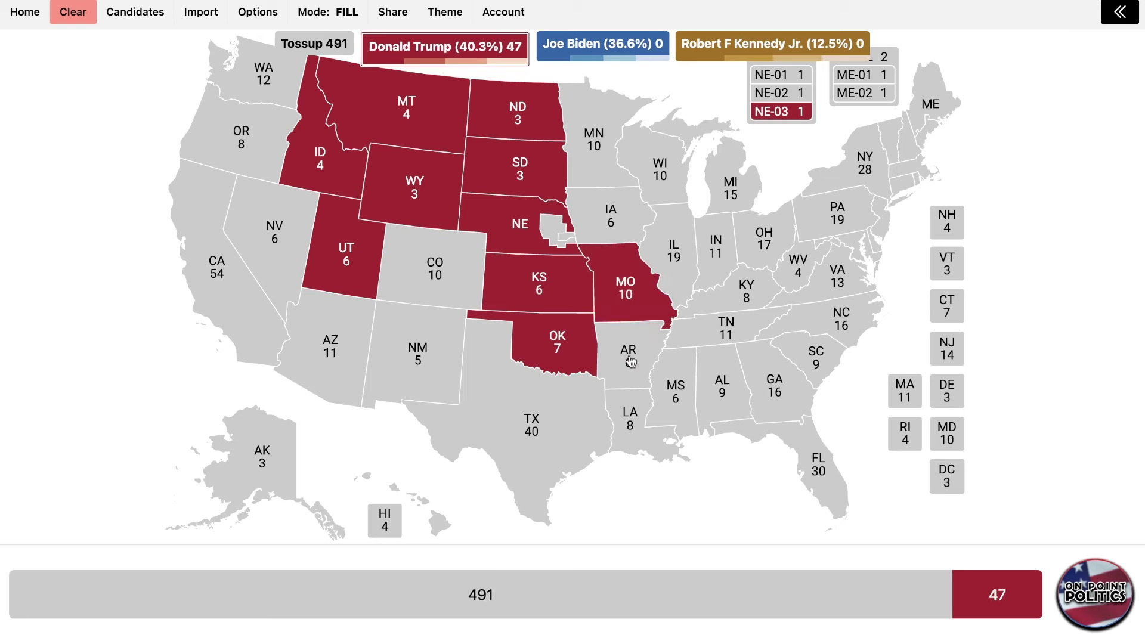
- Shade Arkansas, Louisiana, Mississippi, Alabama, Tennessee, Kentucky, West Virginia and Indiana as safe Trump
click(629, 358)
click(632, 427)
click(677, 390)
click(722, 388)
click(726, 327)
click(746, 291)
click(796, 265)
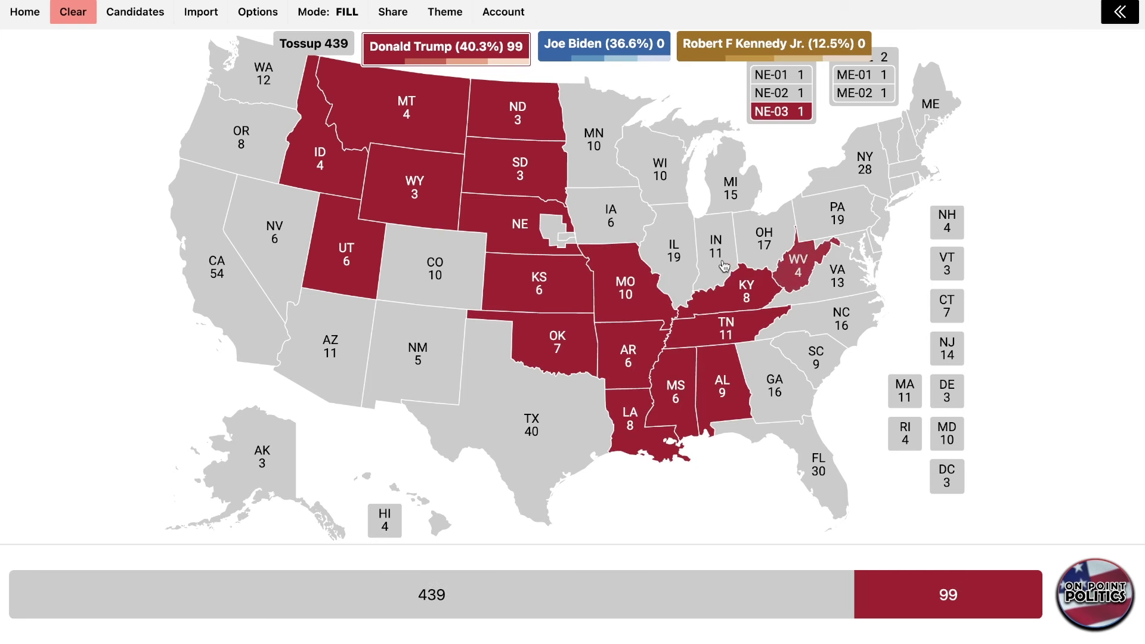
click(718, 248)
- Shade Ohio, Iowa and Texas as likely Trump on the three-candidate map
double_click(753, 241)
double_click(611, 218)
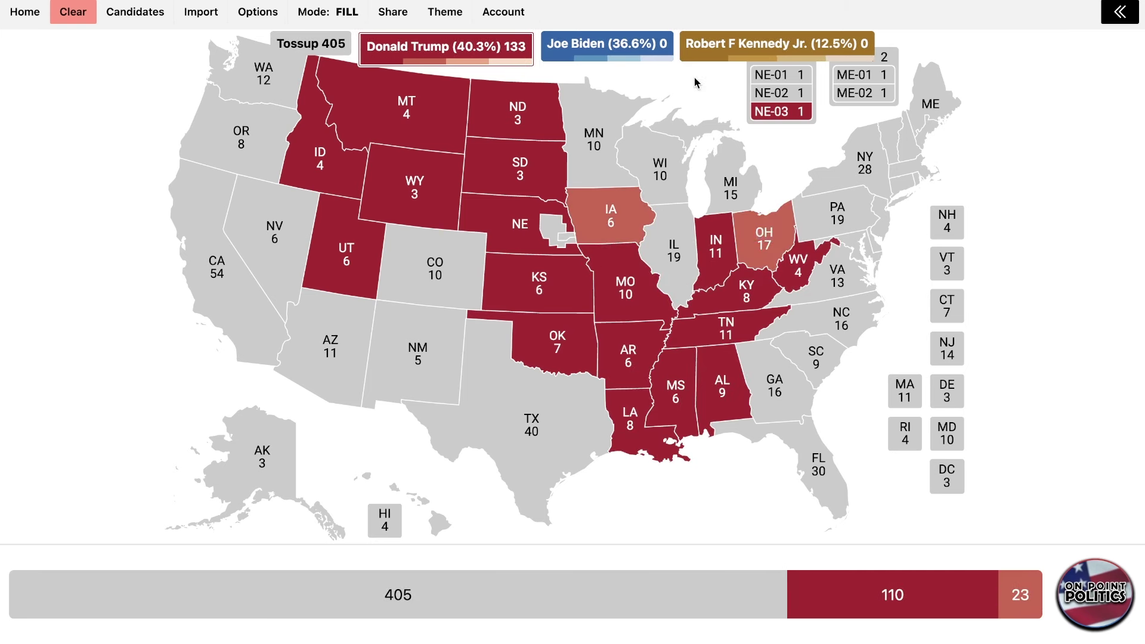
double_click(549, 416)
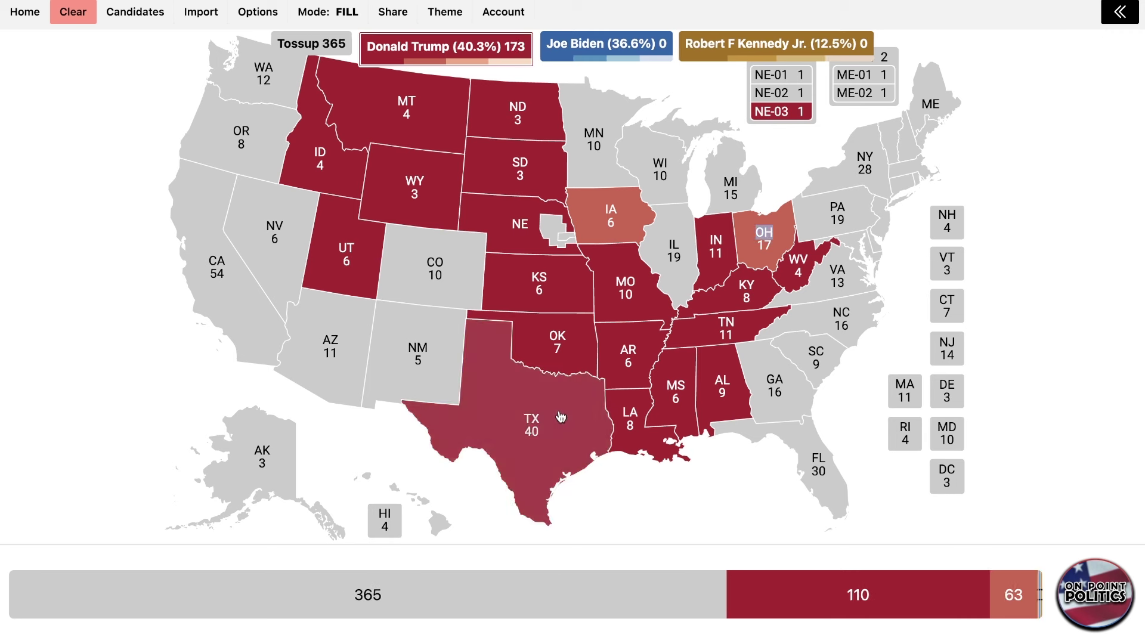
- Shade Florida as lean Trump and South Carolina as likely Trump on the three-candidate map
triple_click(785, 438)
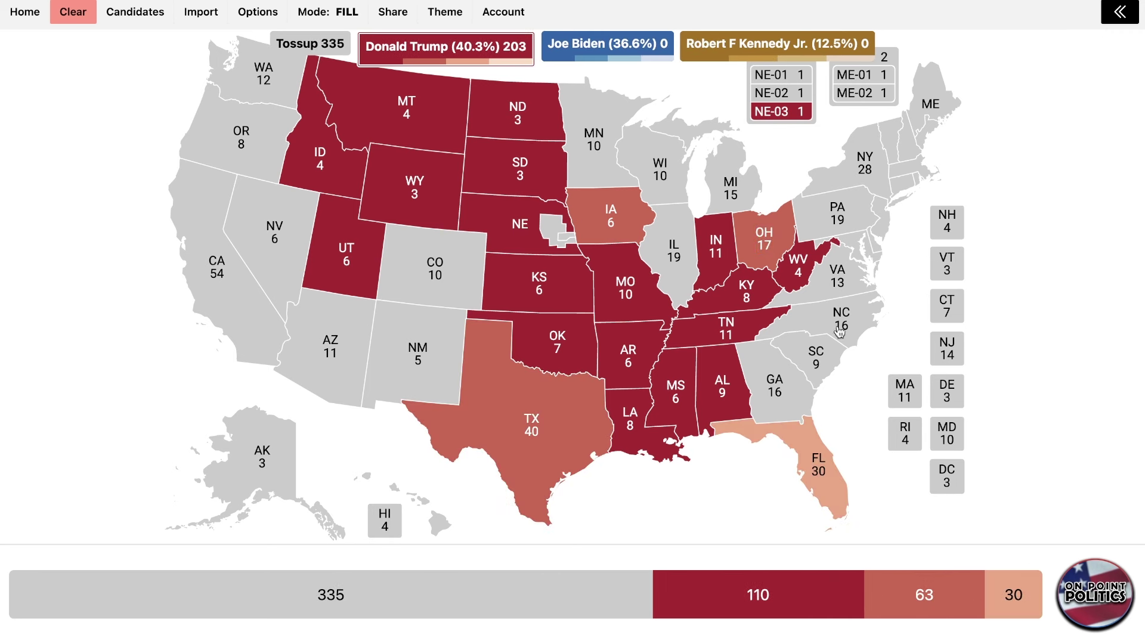
double_click(824, 354)
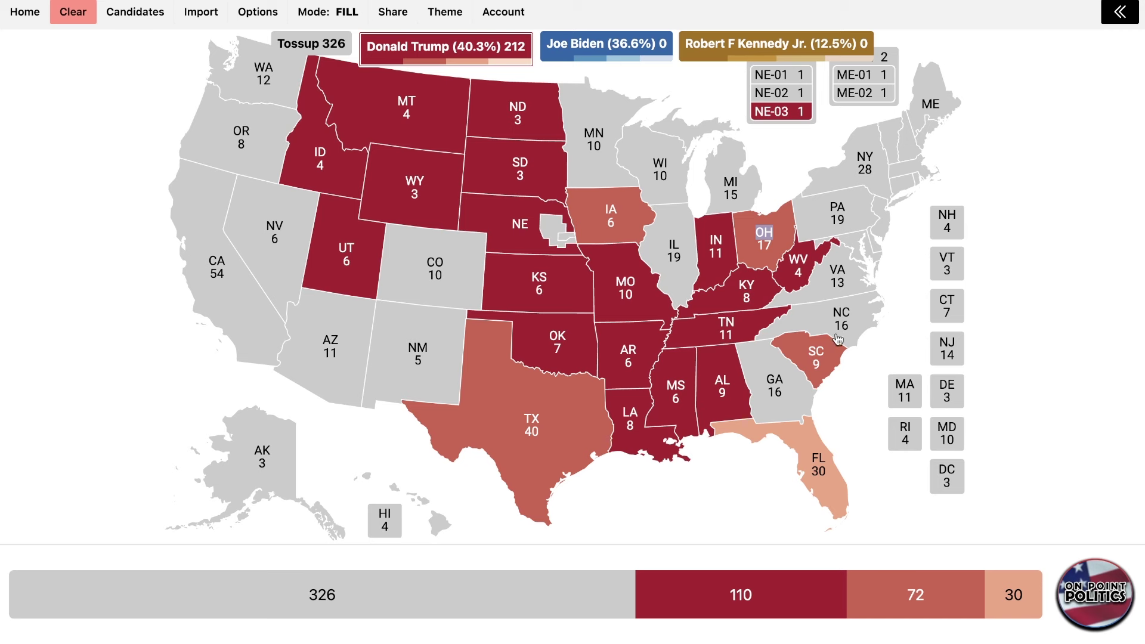
- Shade California, Washington and the District of Columbia as safe Biden, and Oregon as likely Biden
click(738, 46)
click(616, 56)
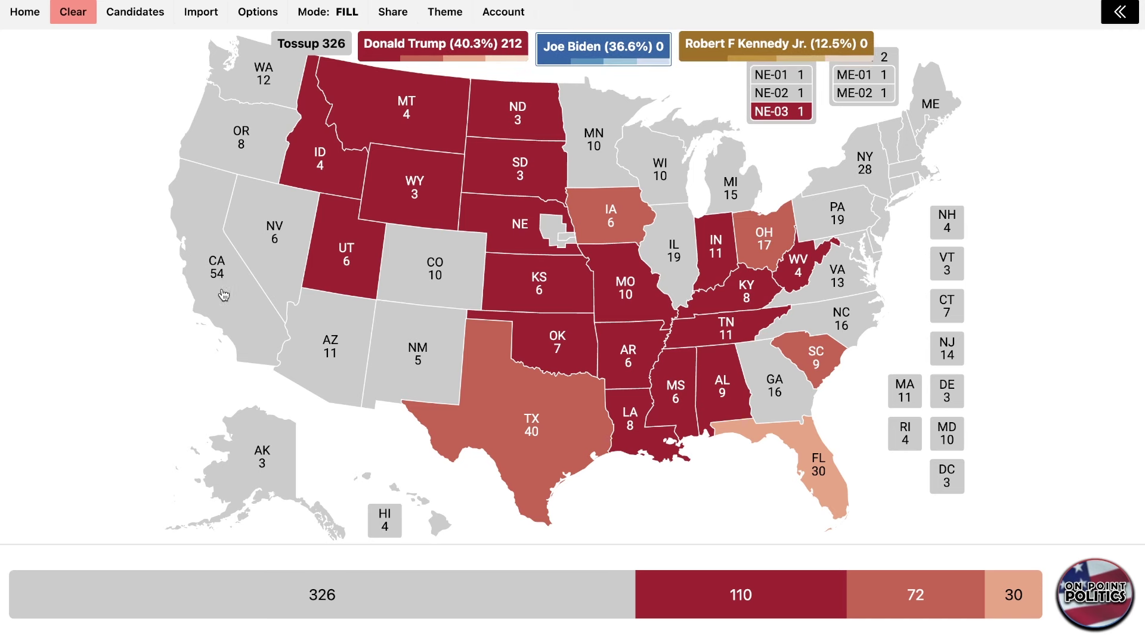
click(217, 268)
double_click(241, 137)
click(263, 73)
click(947, 476)
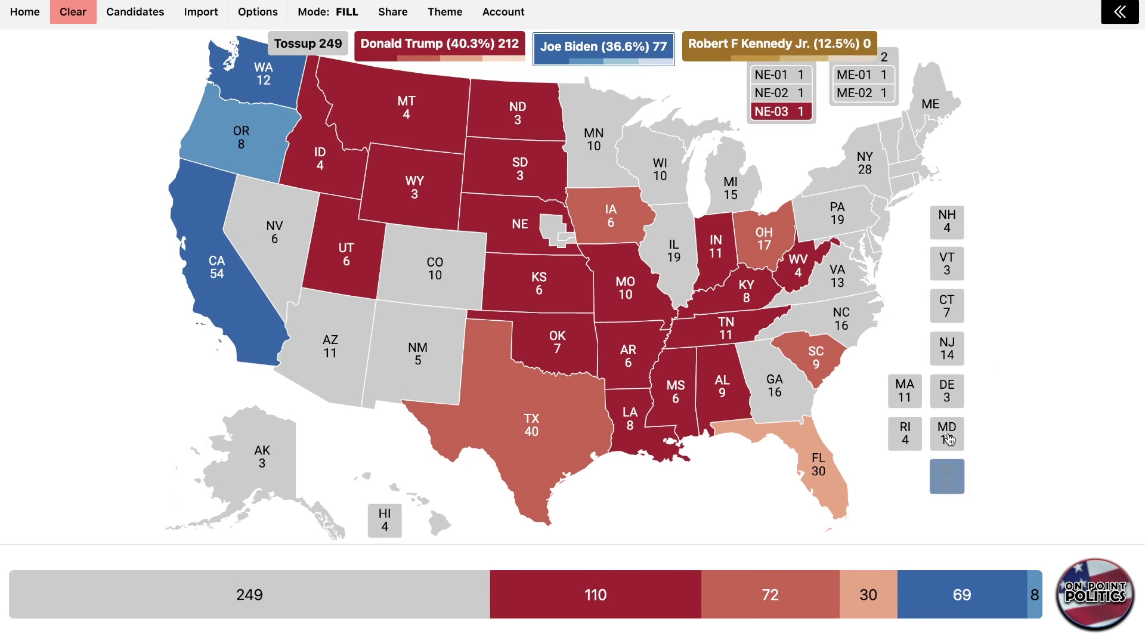
- Shade Maryland, Massachusetts and Vermont as safe Biden, and Rhode Island, Delaware, New Jersey and Connecticut as likely Biden
click(947, 434)
click(905, 434)
click(905, 434)
double_click(947, 391)
double_click(946, 348)
click(907, 383)
click(947, 306)
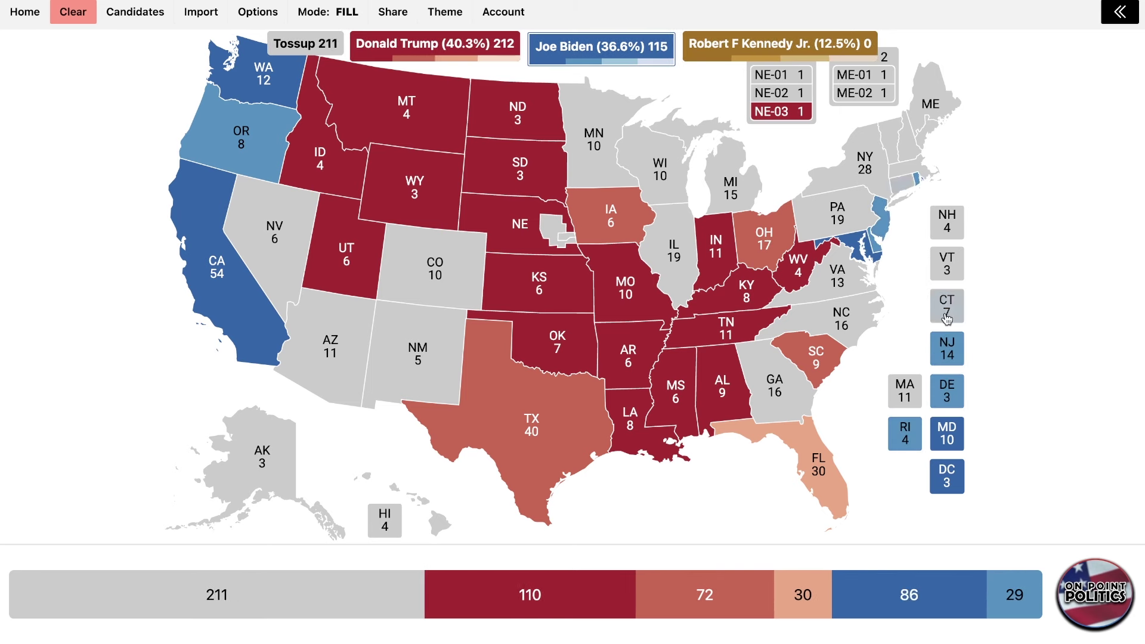
click(947, 307)
click(943, 264)
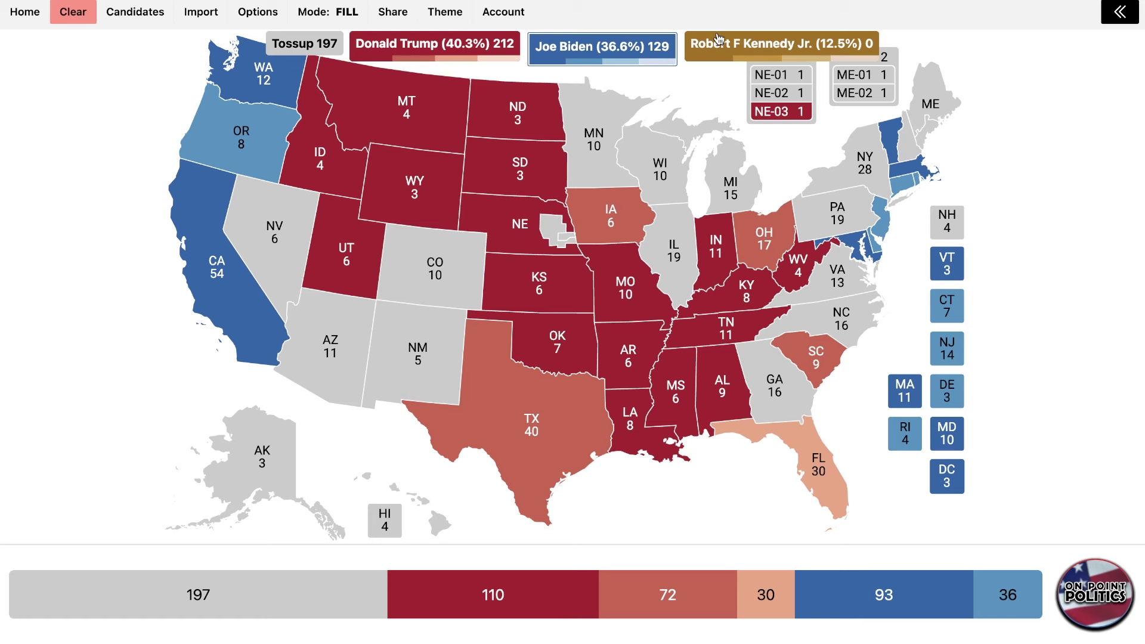
- Shade New York and Illinois as likely Biden and Virginia as lean Biden
click(865, 167)
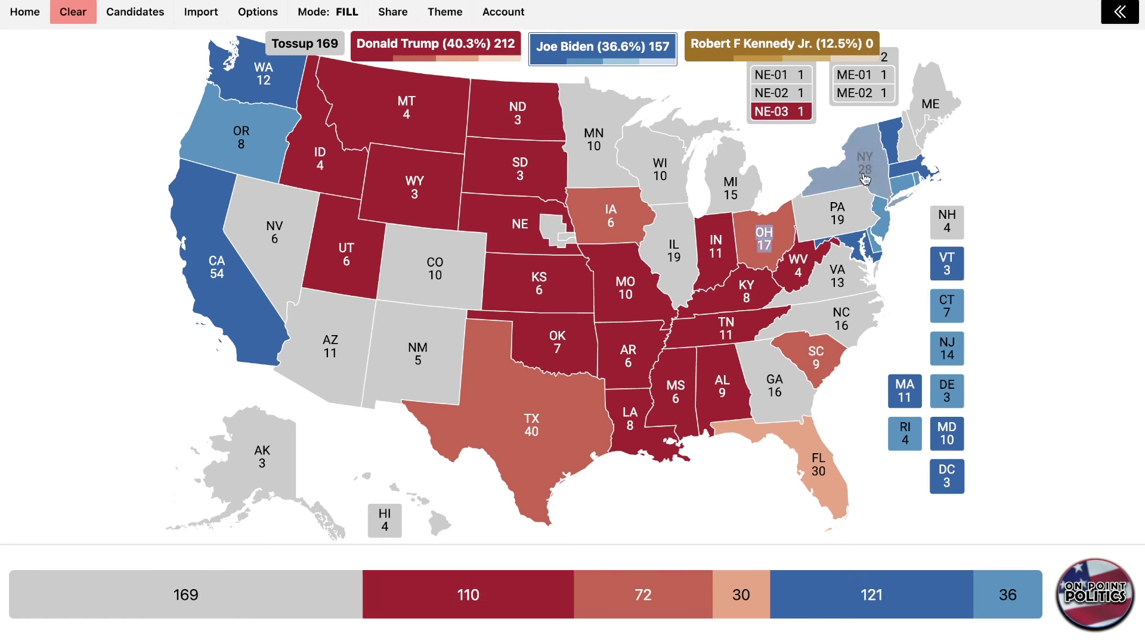
click(676, 283)
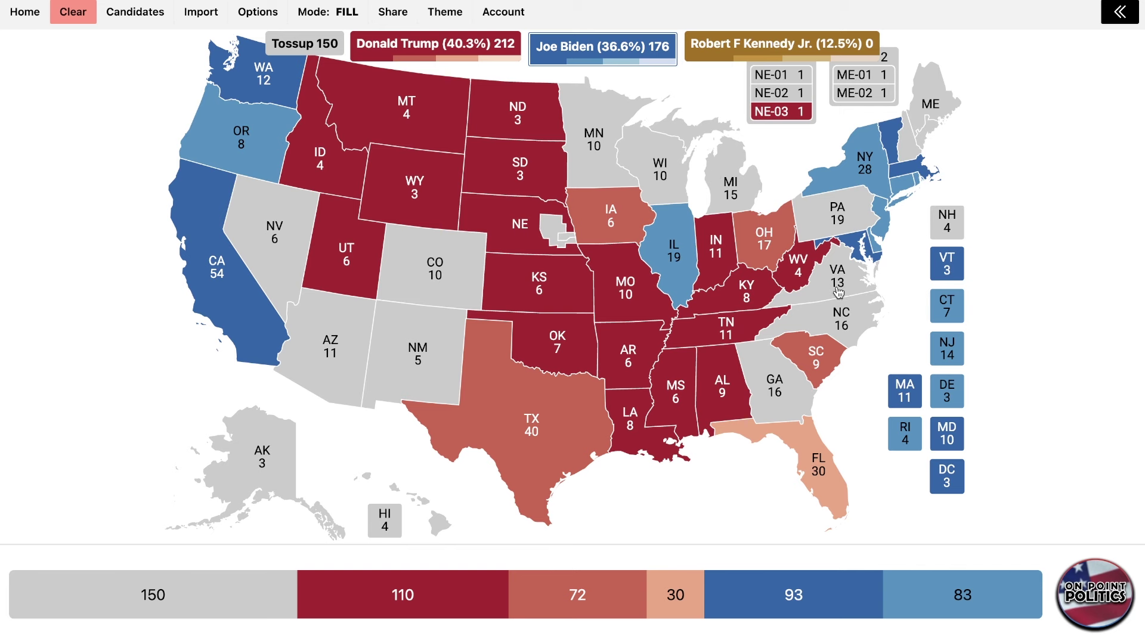
click(838, 292)
click(838, 293)
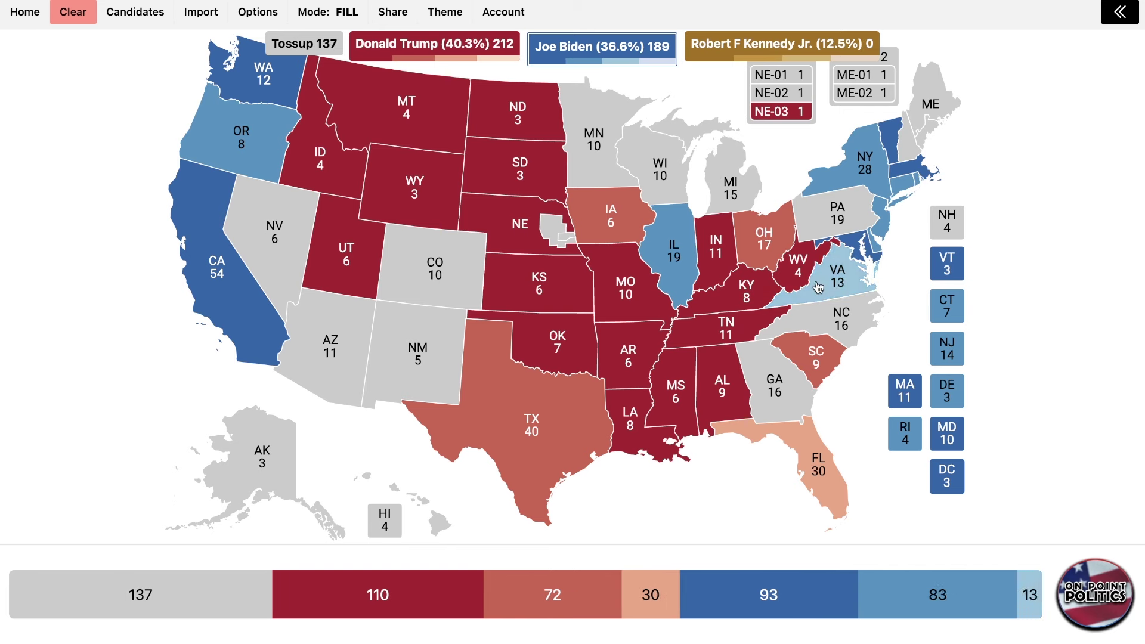
- Shade Maine's 1st district as likely Biden and give Maine's two statewide votes to Robert F. Kennedy Jr. in tan
click(868, 79)
click(864, 79)
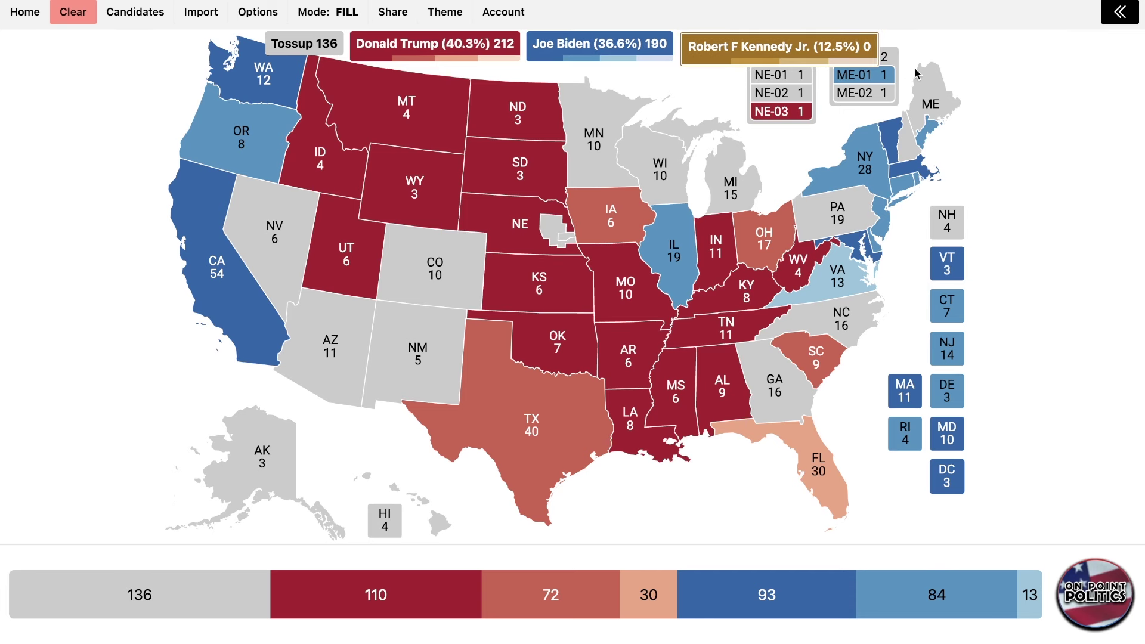
click(885, 56)
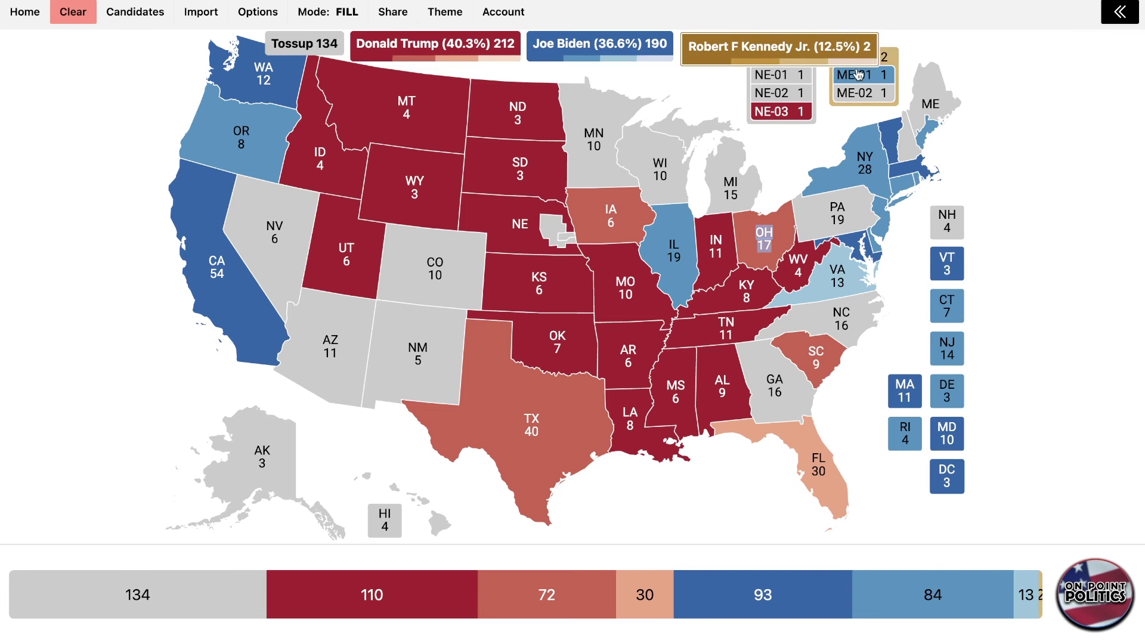
- Shade Nebraska's 1st district and statewide votes as safe Trump, and its 2nd district as tilt Biden
drag(439, 46, 686, 103)
click(766, 75)
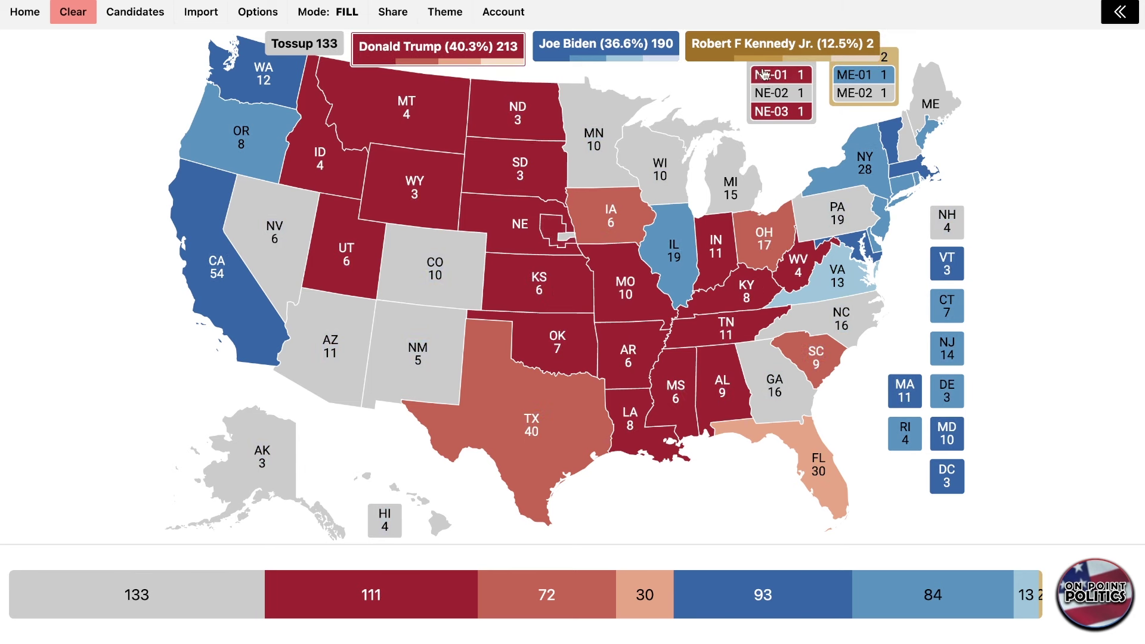
click(750, 72)
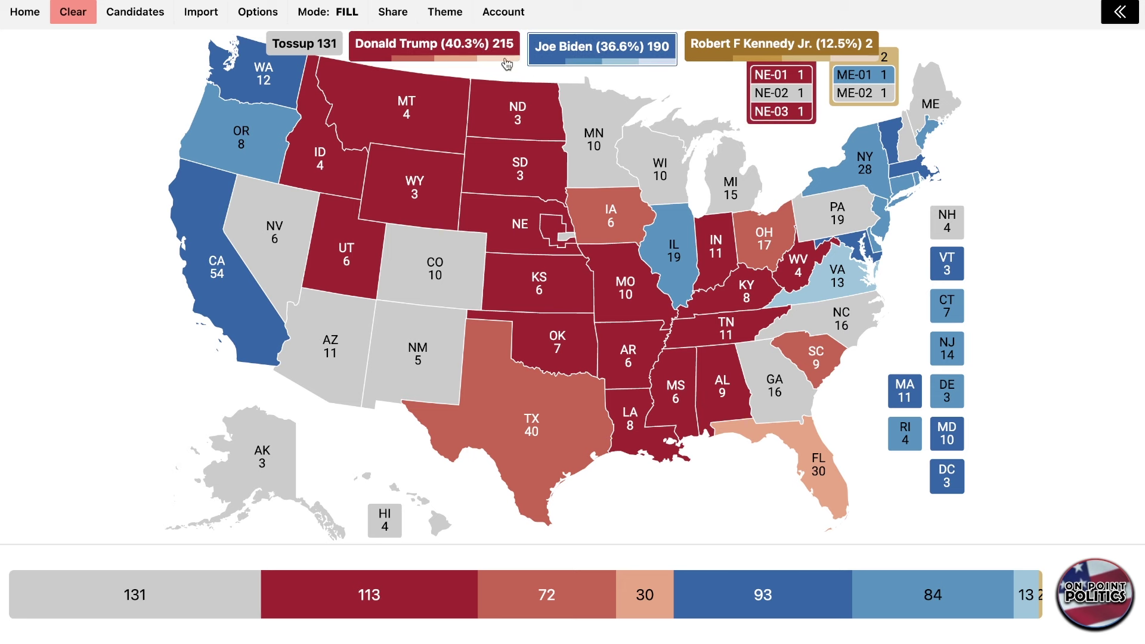
click(604, 45)
click(770, 94)
click(770, 96)
- Shade Maine's 2nd district as lean Trump
click(442, 54)
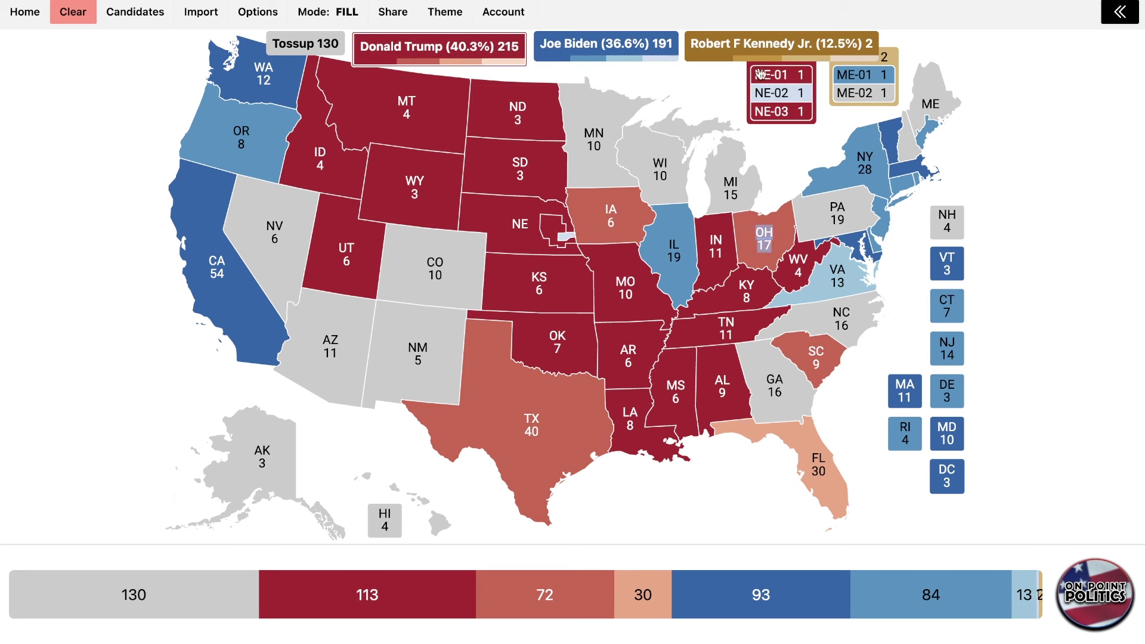
click(862, 94)
click(862, 97)
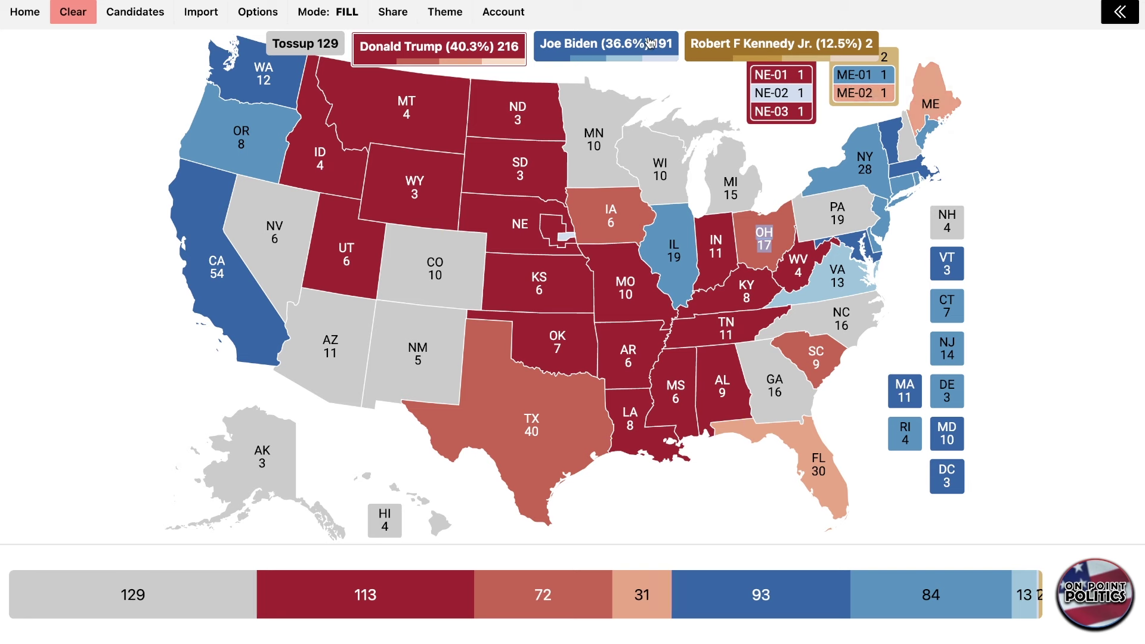
- Shade Alaska for Robert F. Kennedy Jr. in the same tan as Maine's statewide votes, and Hawaii as likely Biden
click(695, 45)
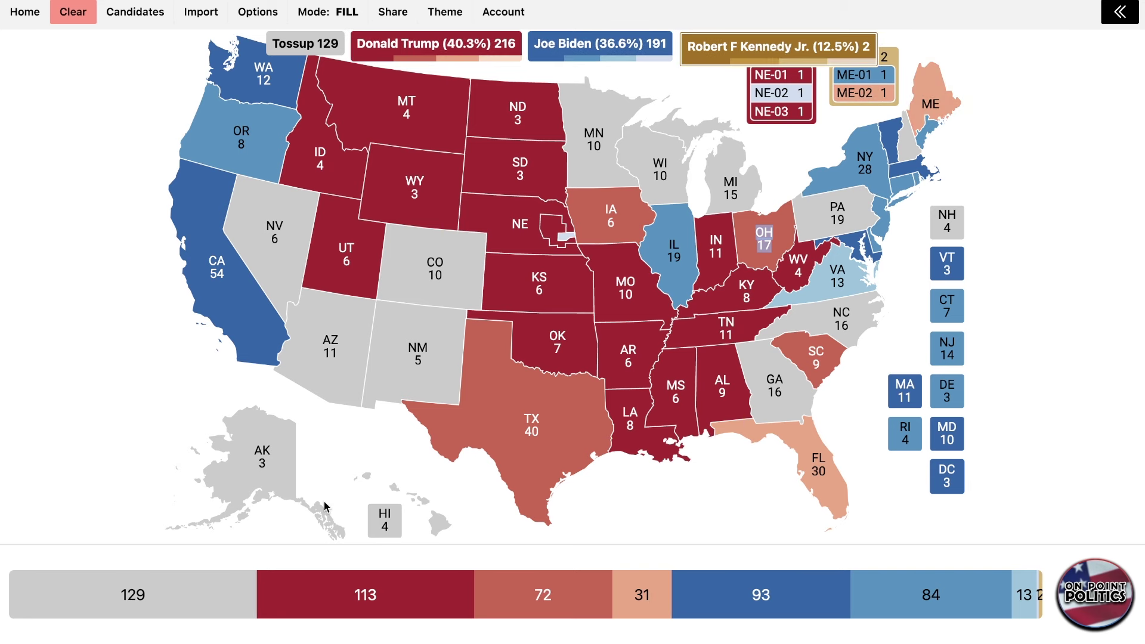
click(264, 464)
click(263, 462)
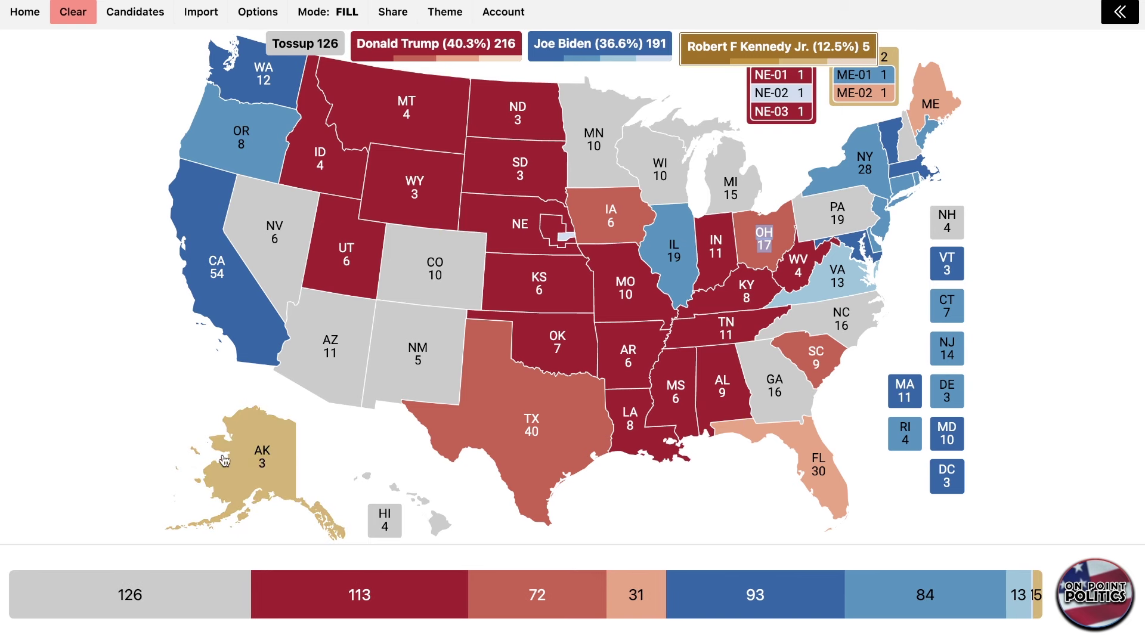
click(639, 49)
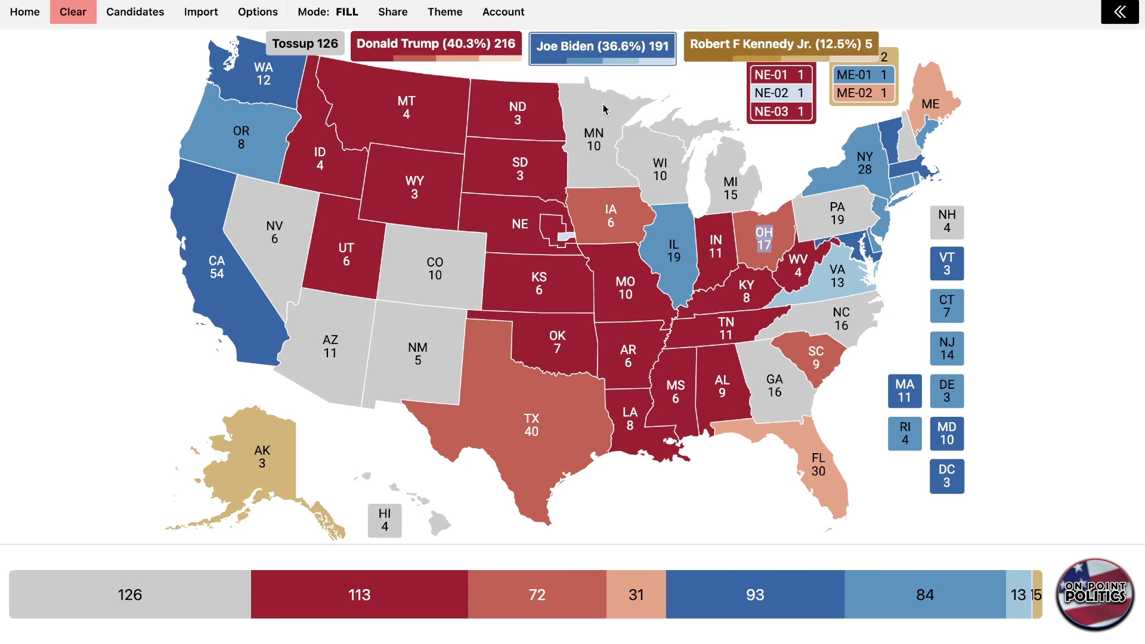
click(441, 533)
click(439, 533)
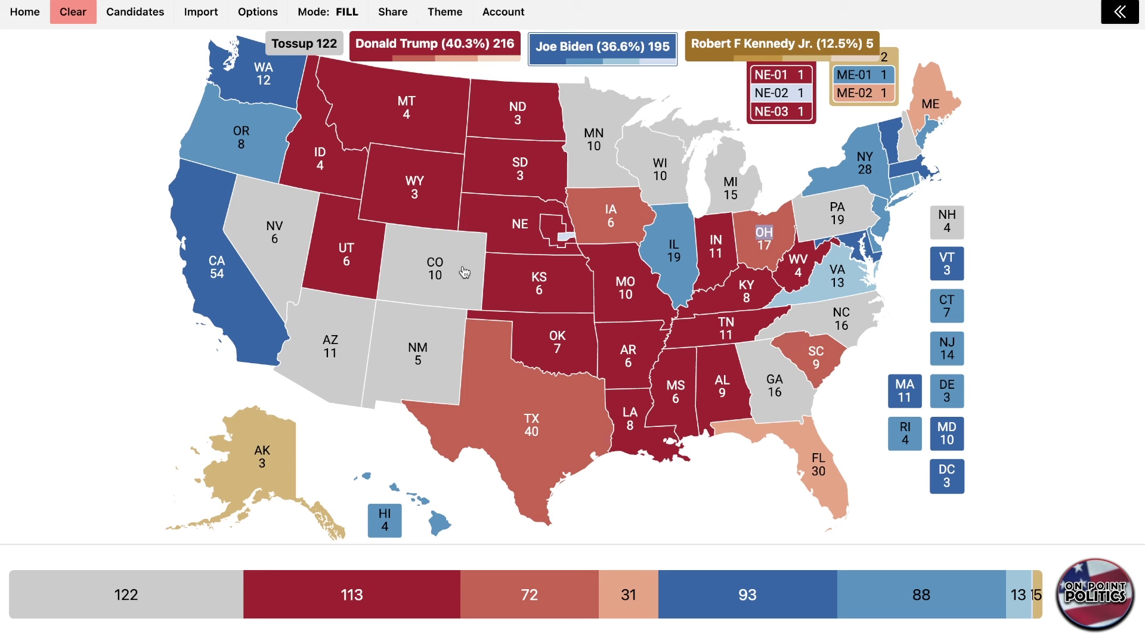
- Shade Colorado and New Mexico as lean Biden
click(439, 283)
click(438, 284)
click(439, 283)
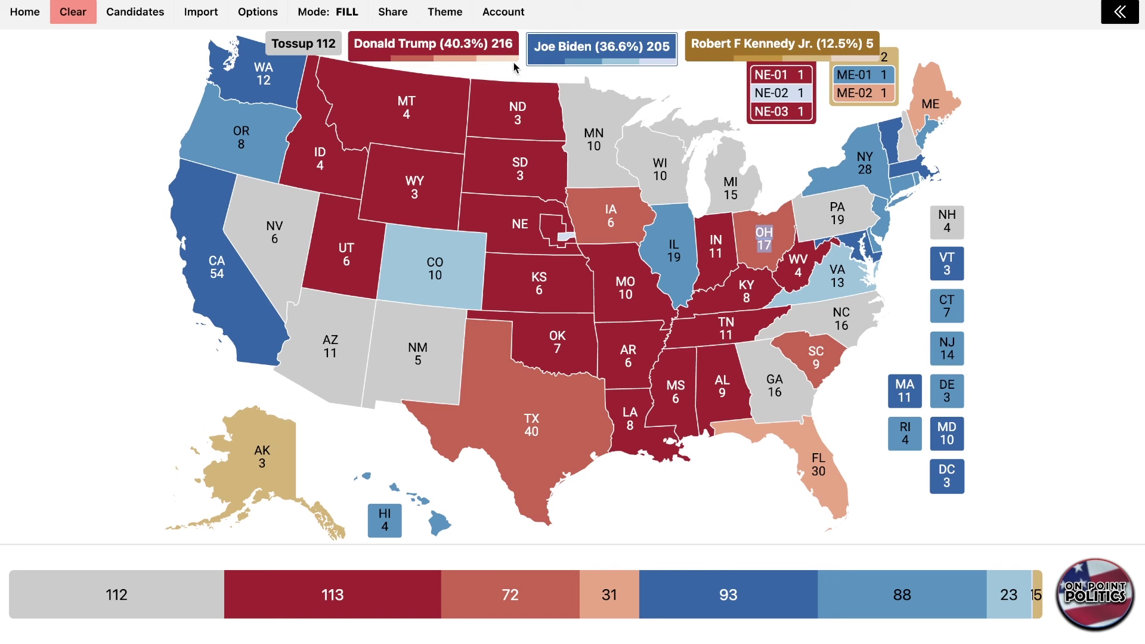
click(416, 370)
click(416, 370)
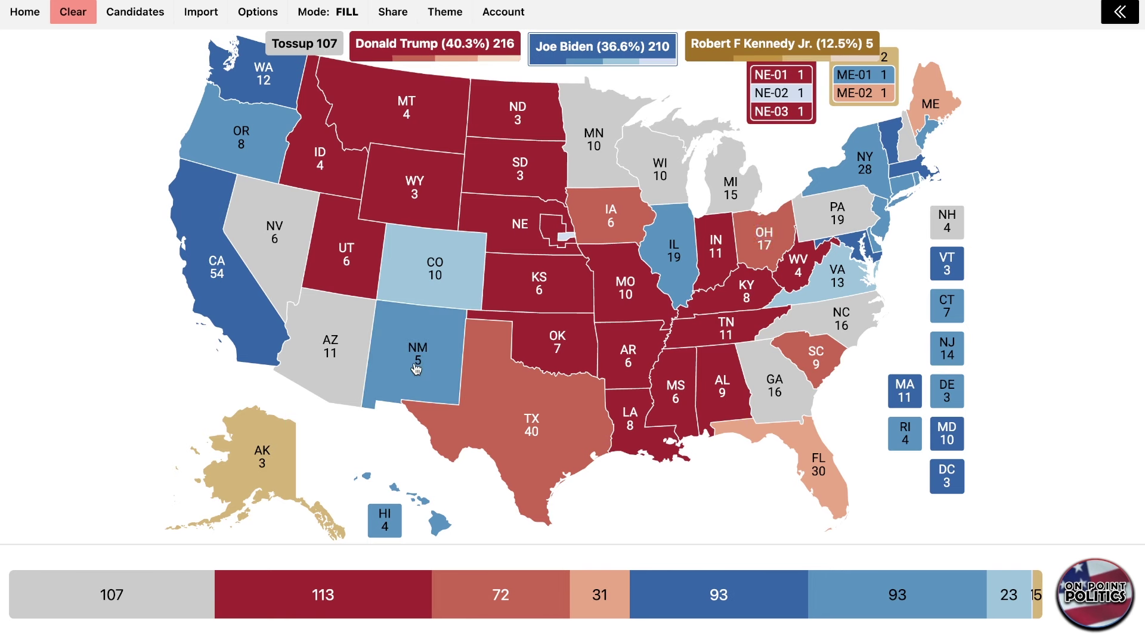
click(415, 370)
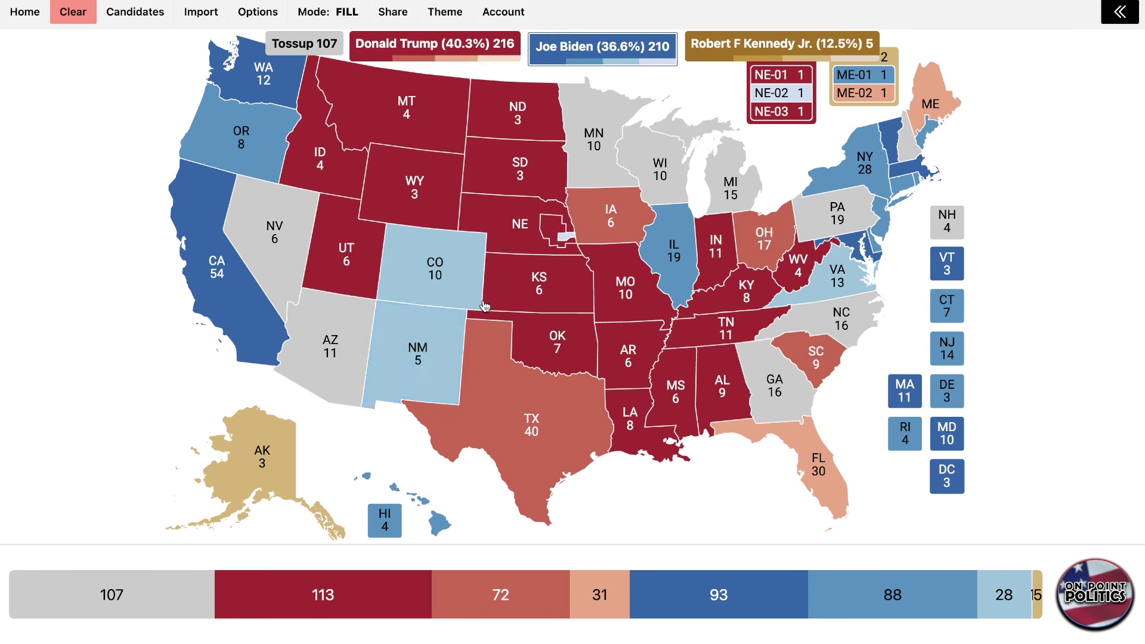
- Shade North Carolina as lean Trump
click(465, 44)
double_click(810, 328)
click(810, 328)
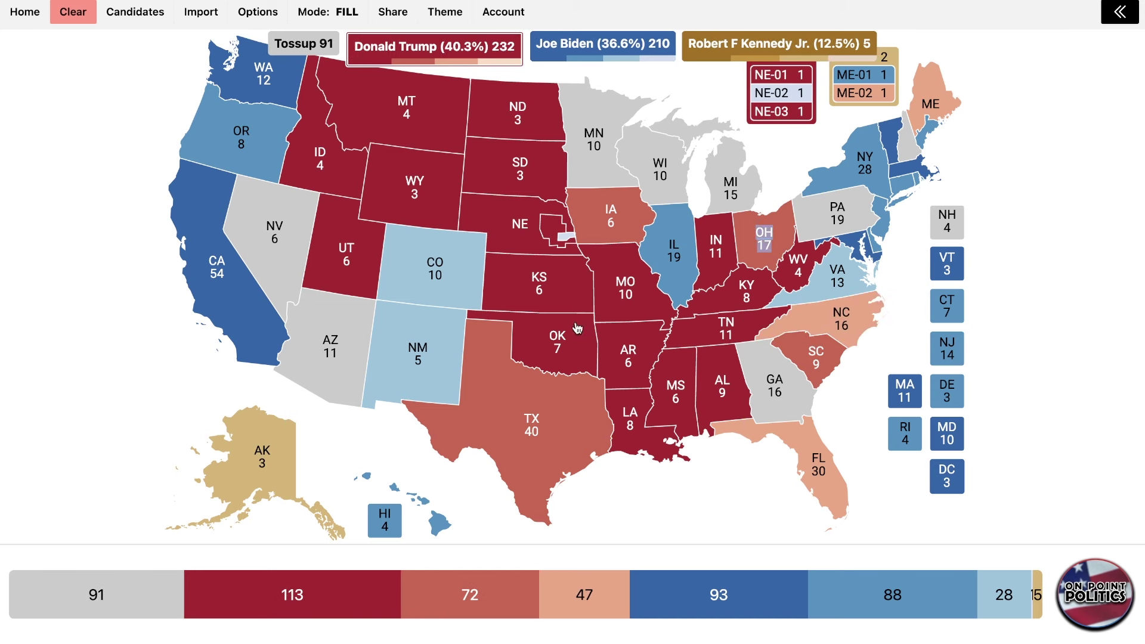
- Shade Minnesota as lean Biden, keeping South Dakota as safe Trump
click(603, 45)
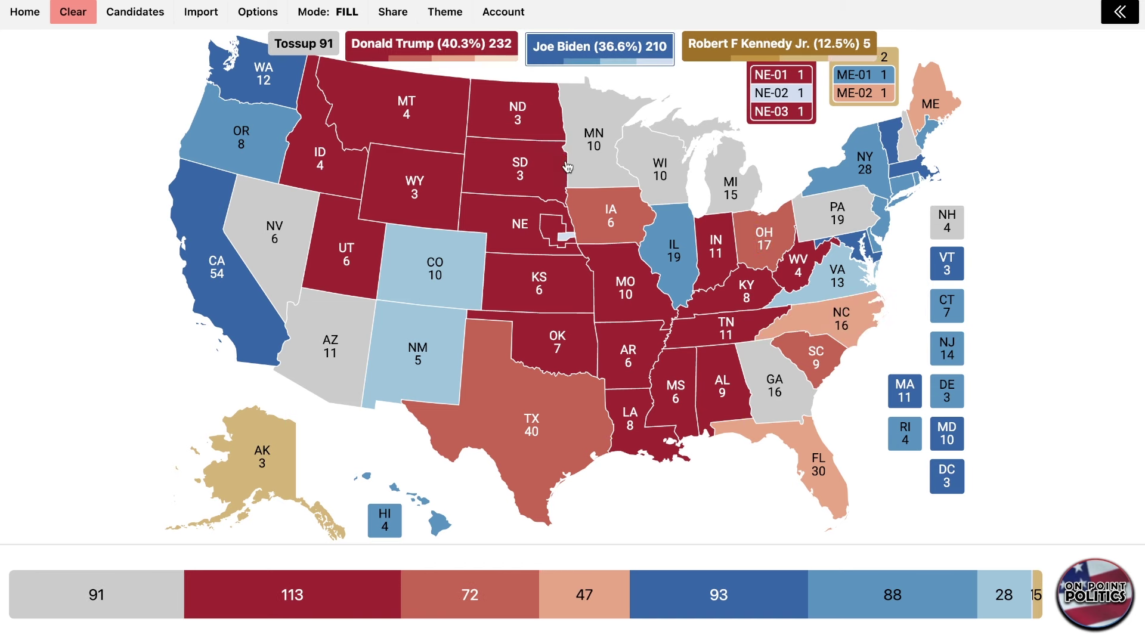
click(519, 167)
click(594, 149)
double_click(593, 149)
click(470, 47)
click(519, 167)
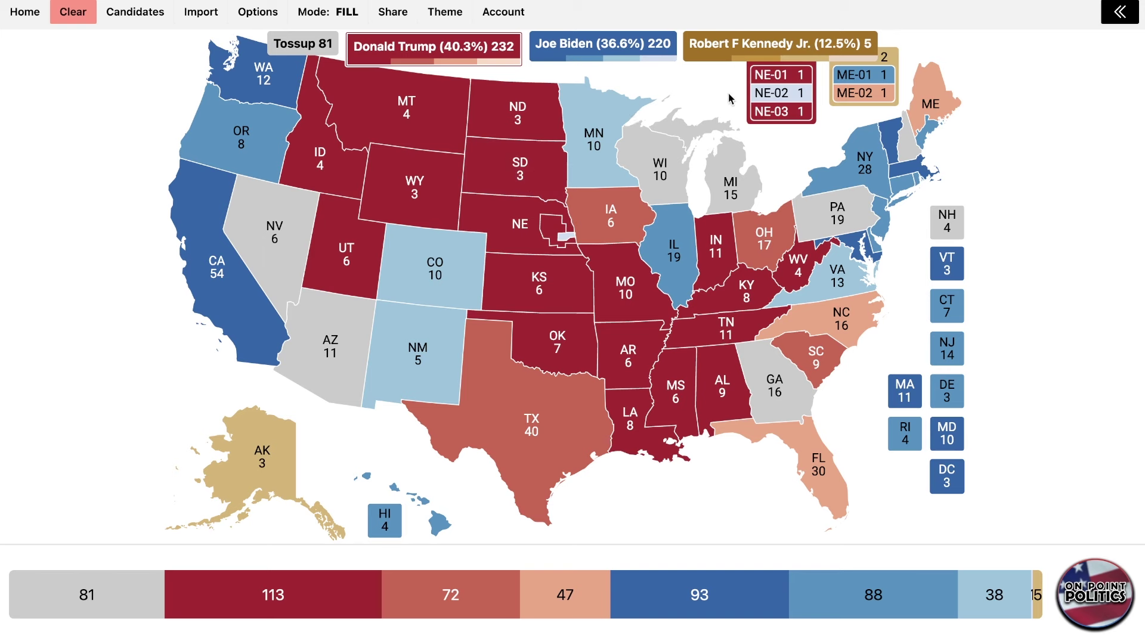
- Shade Michigan and Pennsylvania as tilt Biden
click(600, 47)
click(717, 186)
double_click(717, 186)
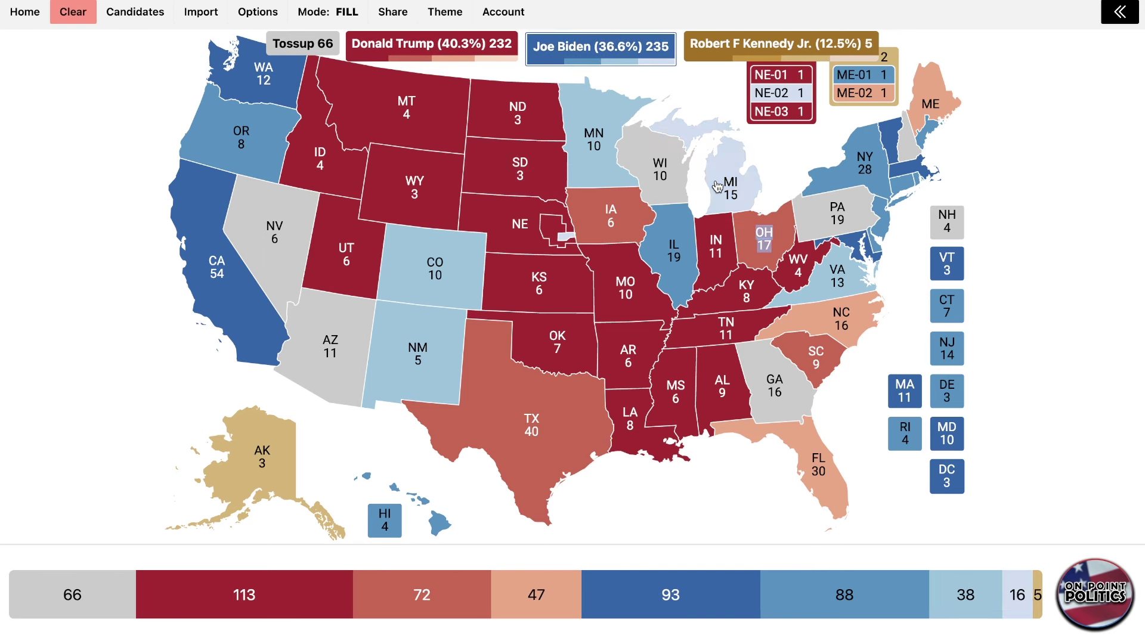
click(761, 165)
click(740, 55)
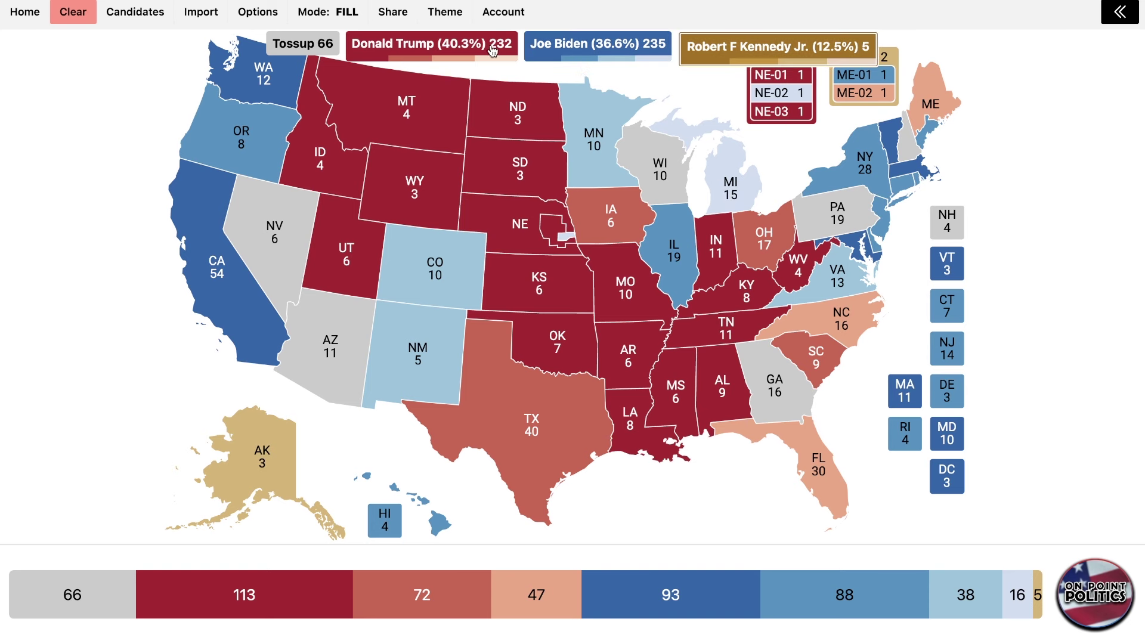
key(1)
key(2)
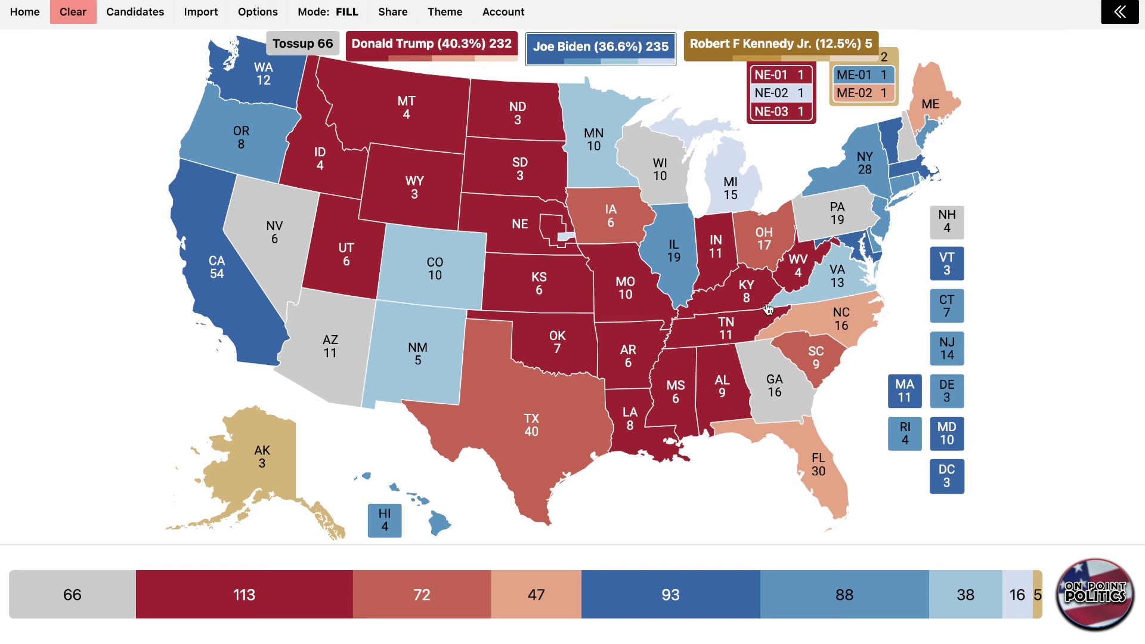
double_click(840, 218)
click(839, 218)
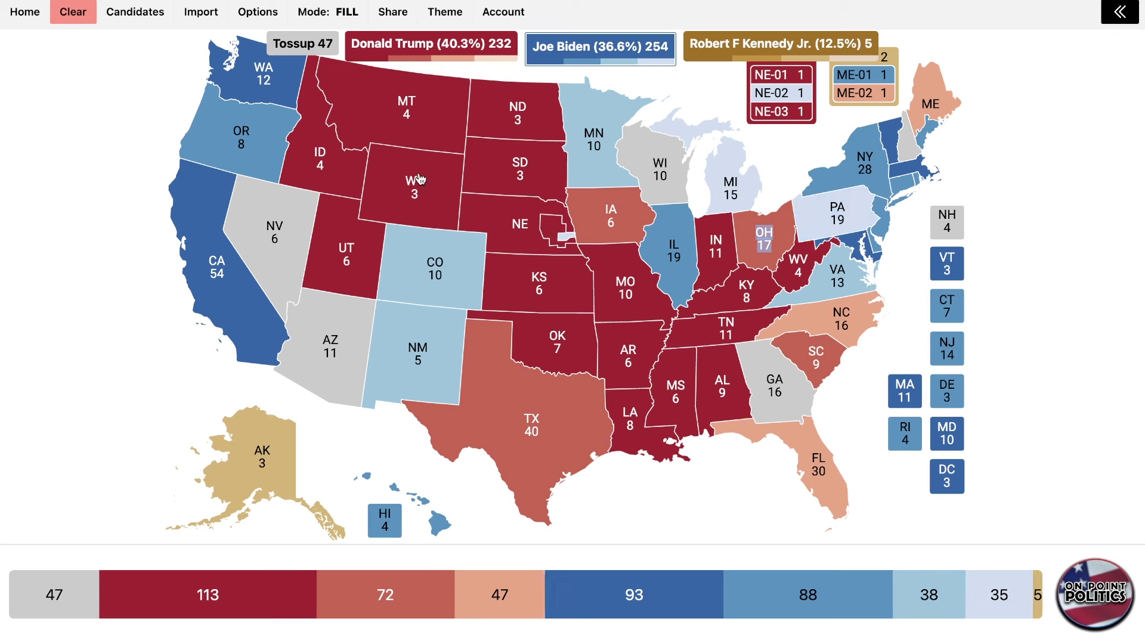
- Give New Hampshire to Robert F. Kennedy Jr. in his lightest, tilt shade
double_click(951, 223)
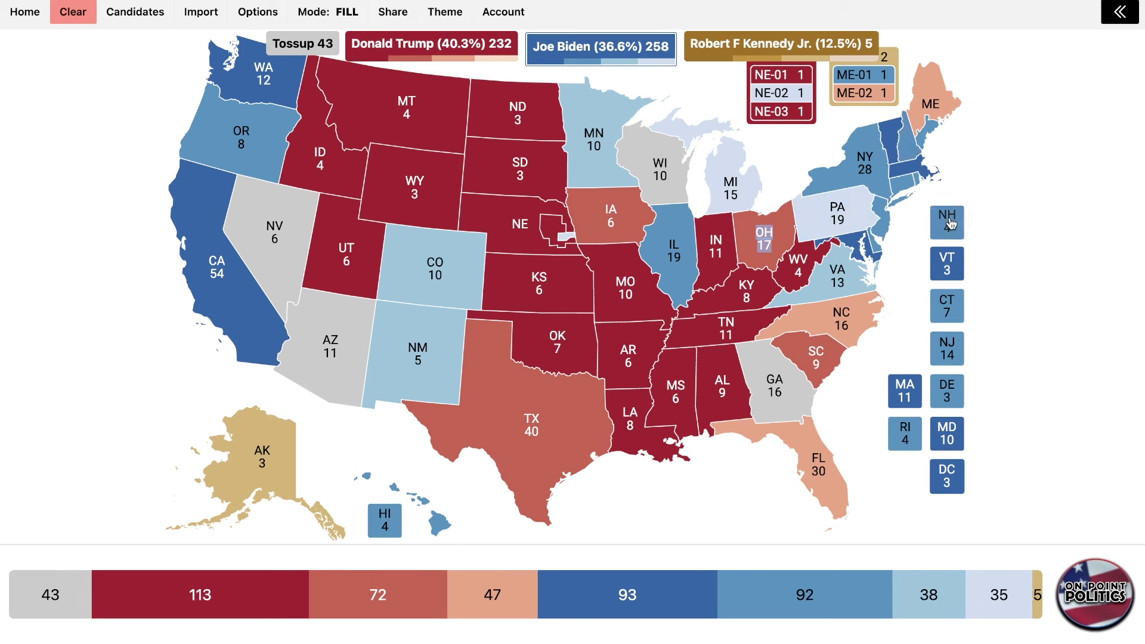
double_click(950, 223)
click(843, 53)
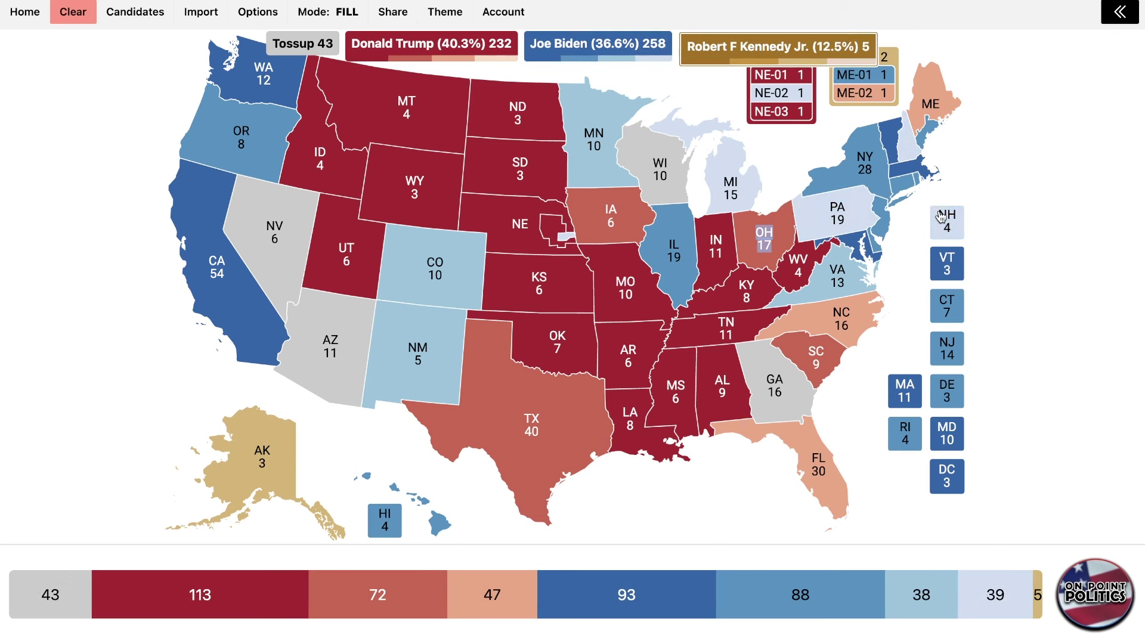
click(948, 225)
click(949, 225)
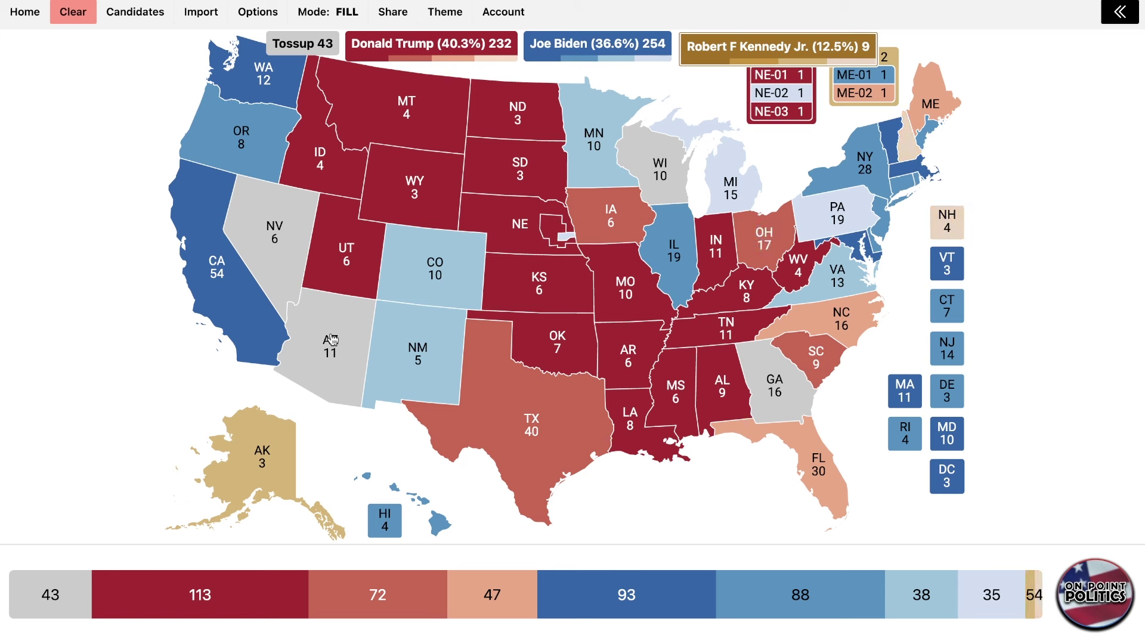
- Shade Nevada and Arizona for Robert F. Kennedy Jr. in the same tan as Alaska
click(235, 228)
click(289, 319)
click(276, 283)
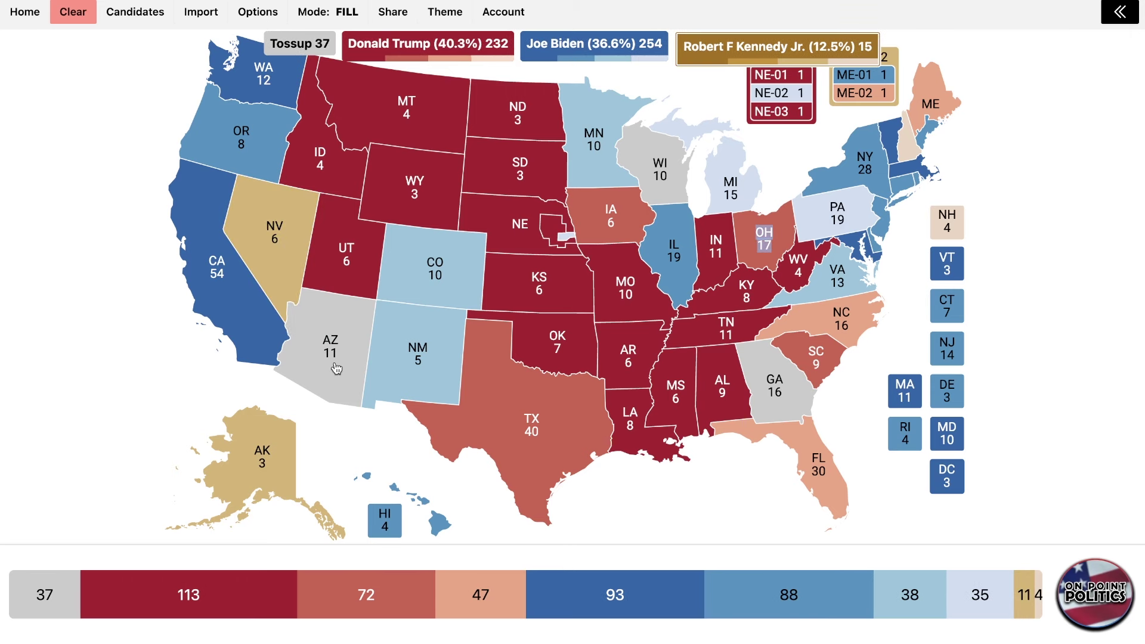
click(334, 365)
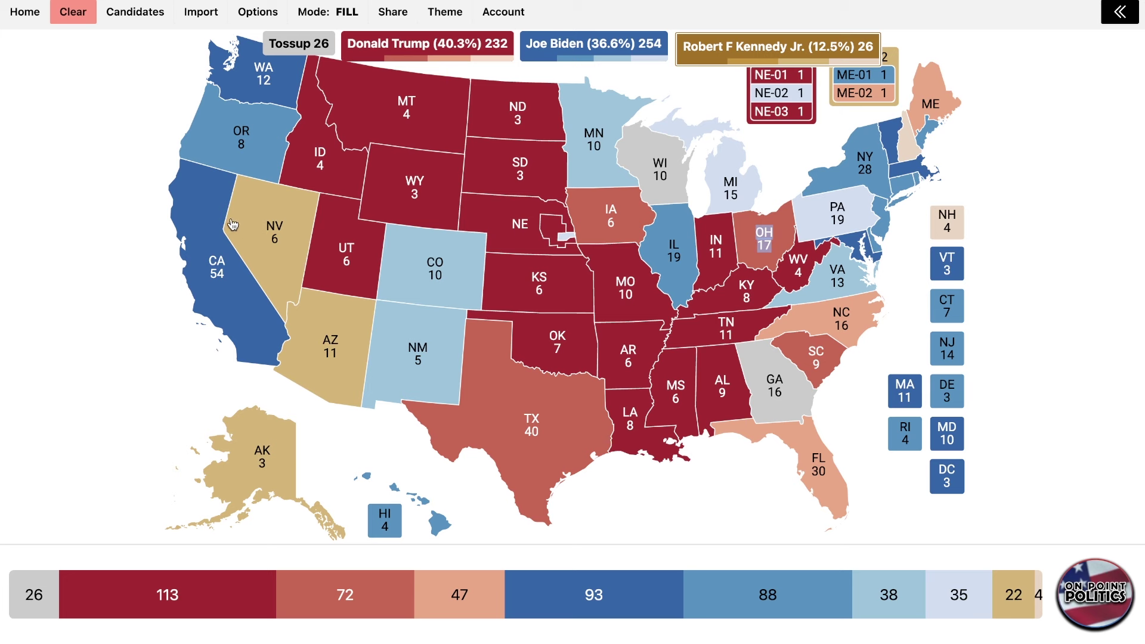
- Shade Georgia and Wisconsin as tilt Trump in the three-way map
click(467, 47)
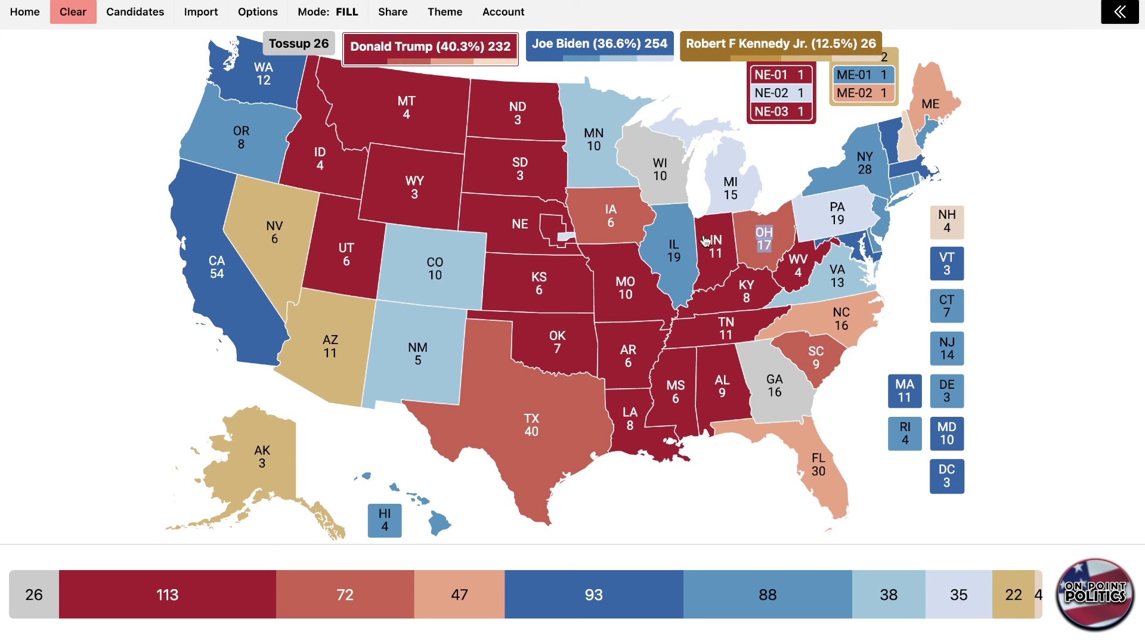
click(766, 370)
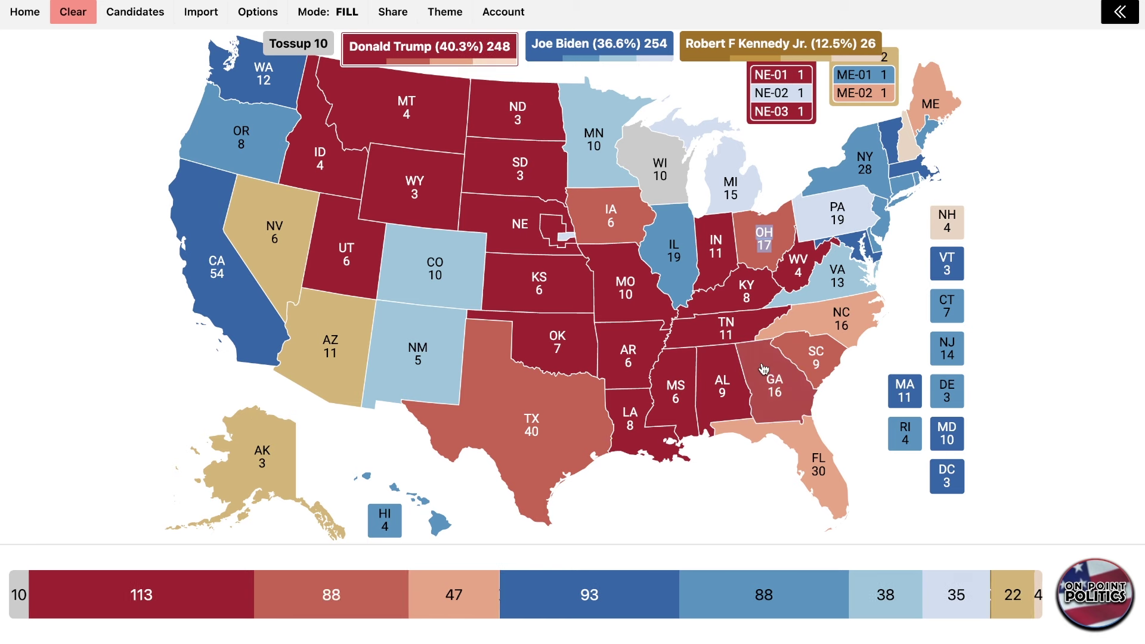
click(765, 371)
click(639, 155)
click(639, 155)
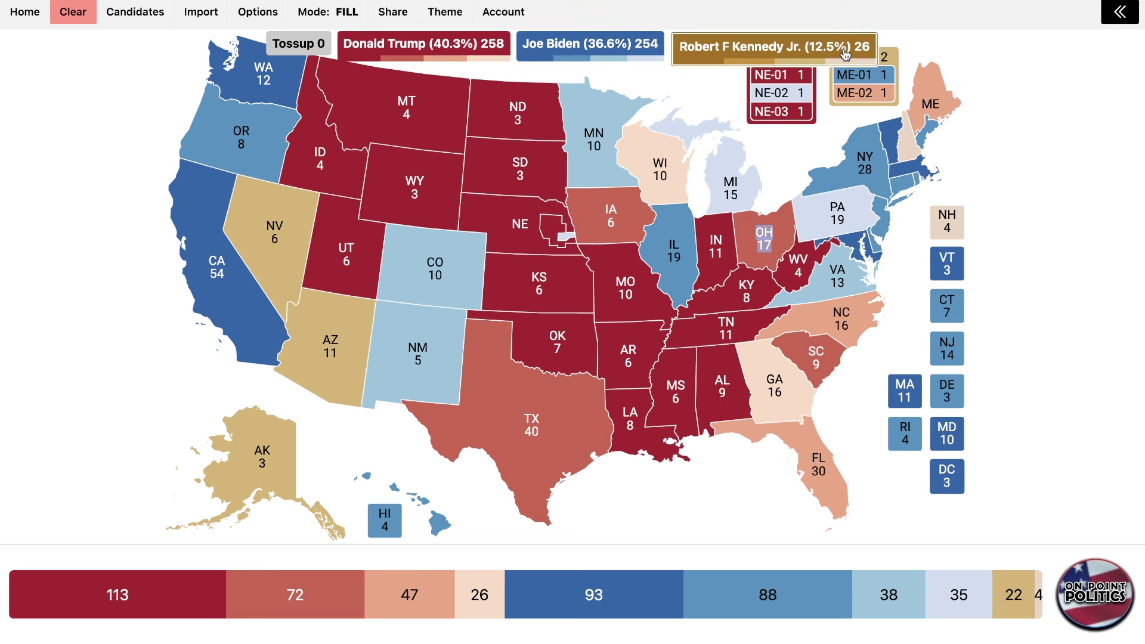
click(400, 47)
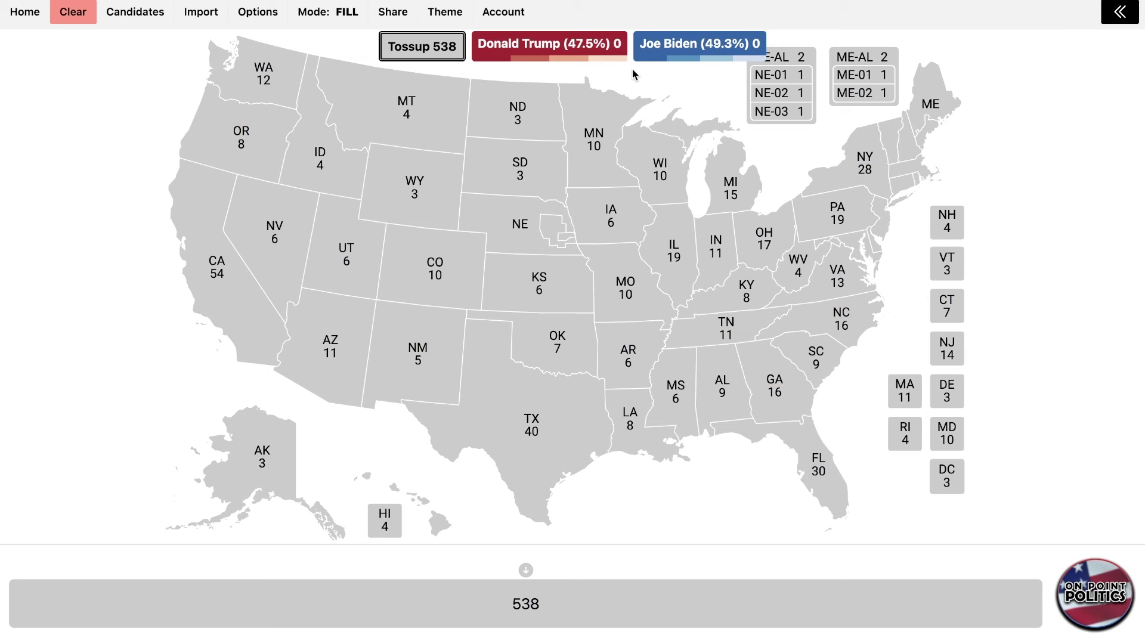
- On the blank Trump–Biden map, shade Utah, Idaho, Wyoming, Montana, North Dakota, South Dakota and Nebraska's 3rd district as safe Trump
click(526, 47)
click(62, 22)
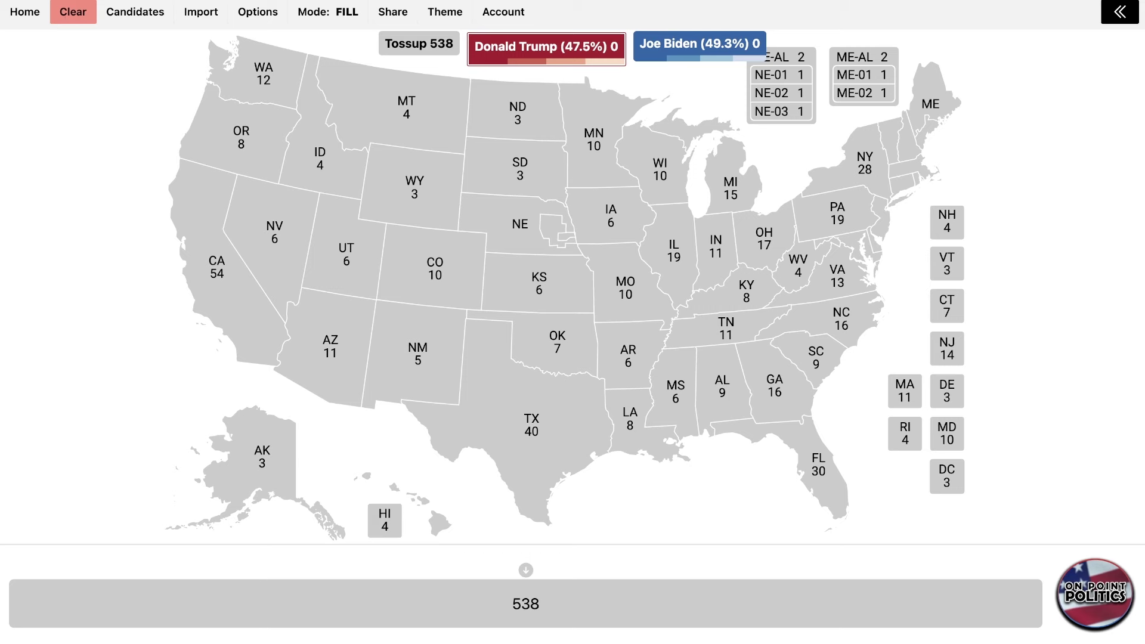
click(357, 250)
click(322, 162)
click(411, 185)
click(405, 110)
click(513, 117)
click(518, 169)
click(520, 225)
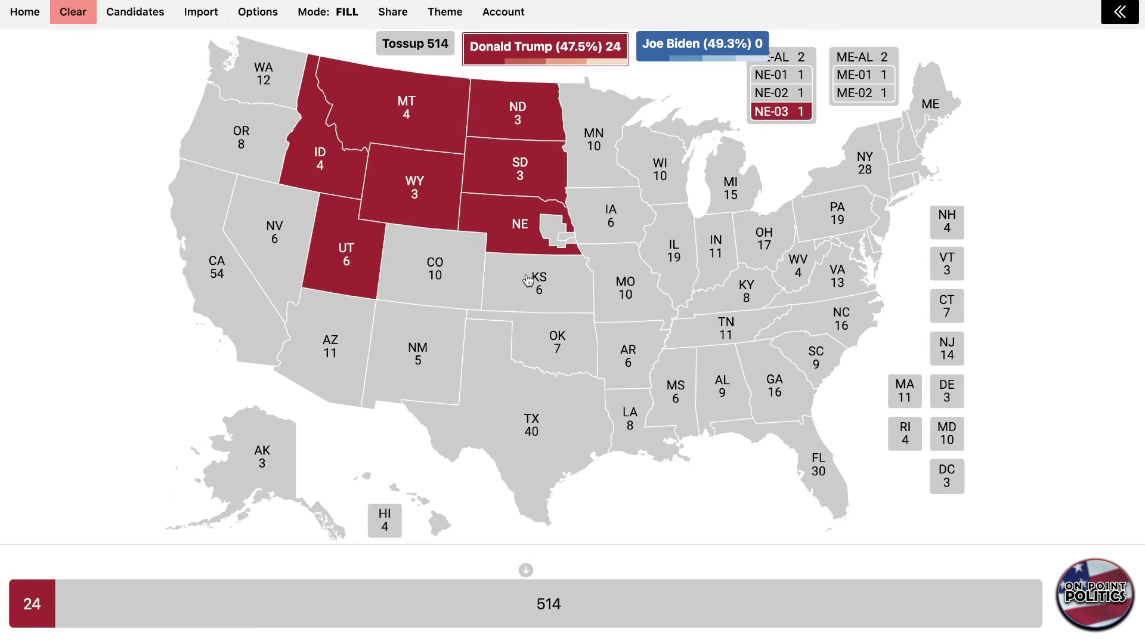
- Shade Kansas, Oklahoma, Missouri, Arkansas, Louisiana, Mississippi and Alabama as safe Trump
click(538, 285)
click(556, 343)
click(625, 287)
click(628, 357)
click(630, 420)
click(677, 394)
click(722, 388)
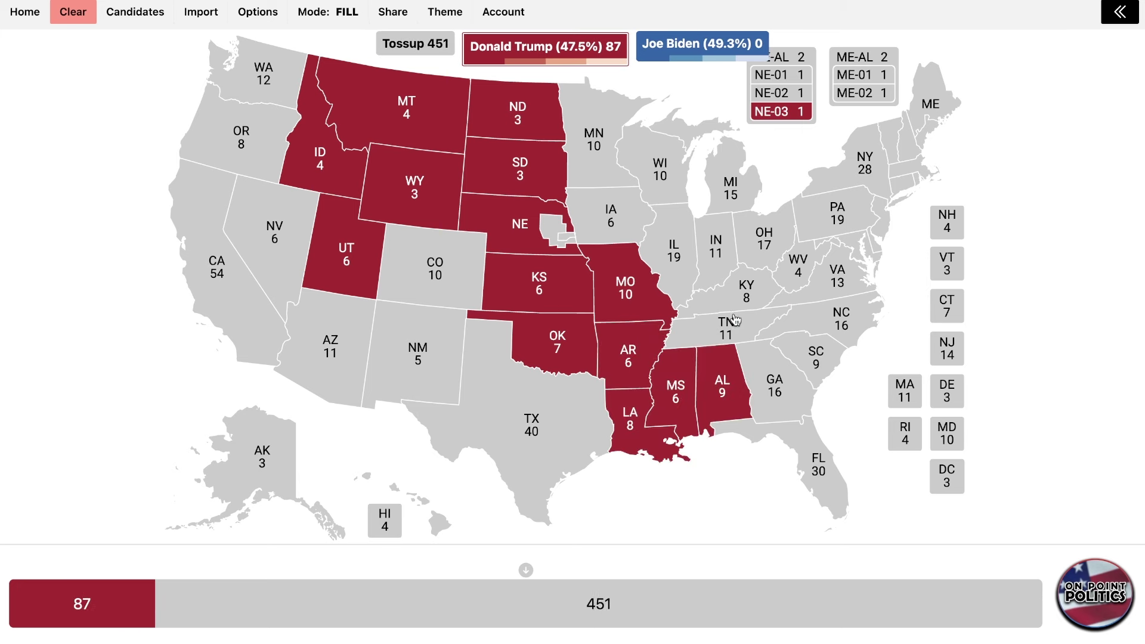
- Shade Tennessee, Kentucky, Indiana, West Virginia, Iowa and Ohio as safe Trump
click(726, 330)
click(746, 293)
click(716, 246)
click(799, 266)
click(629, 226)
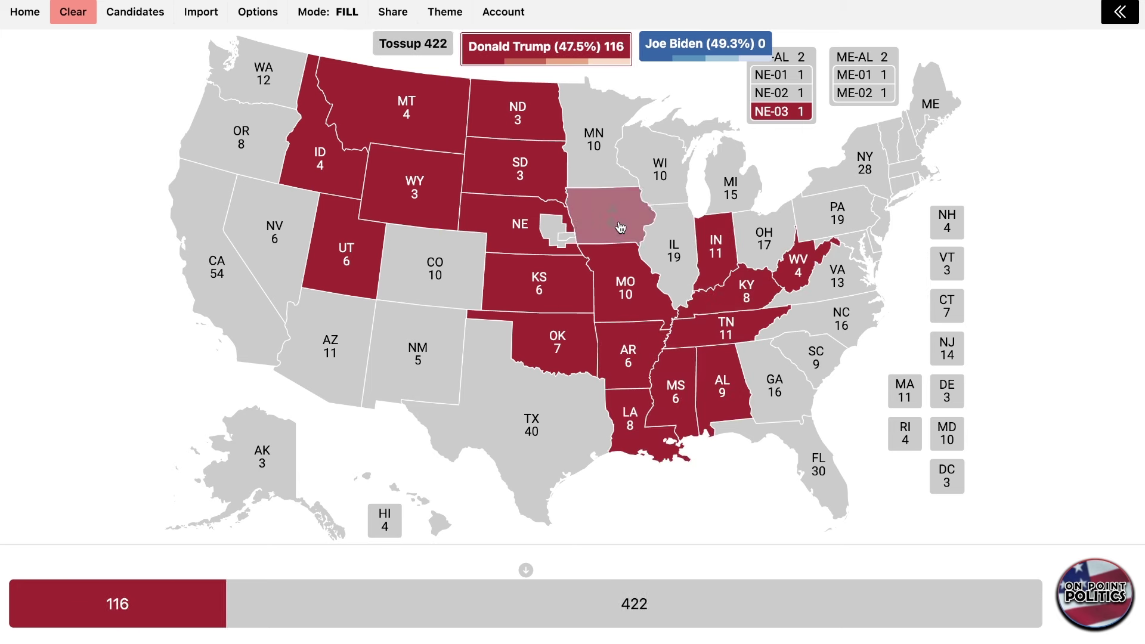
double_click(764, 233)
- Shade Texas and Florida as likely Trump, and South Carolina as safe Trump
click(561, 451)
click(817, 471)
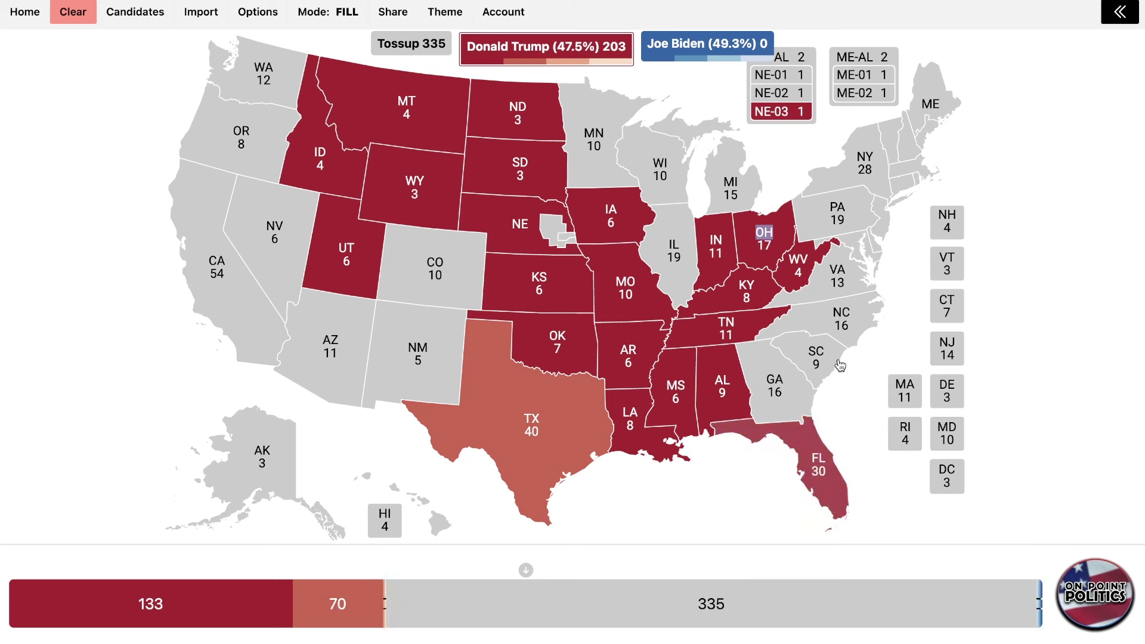
click(815, 357)
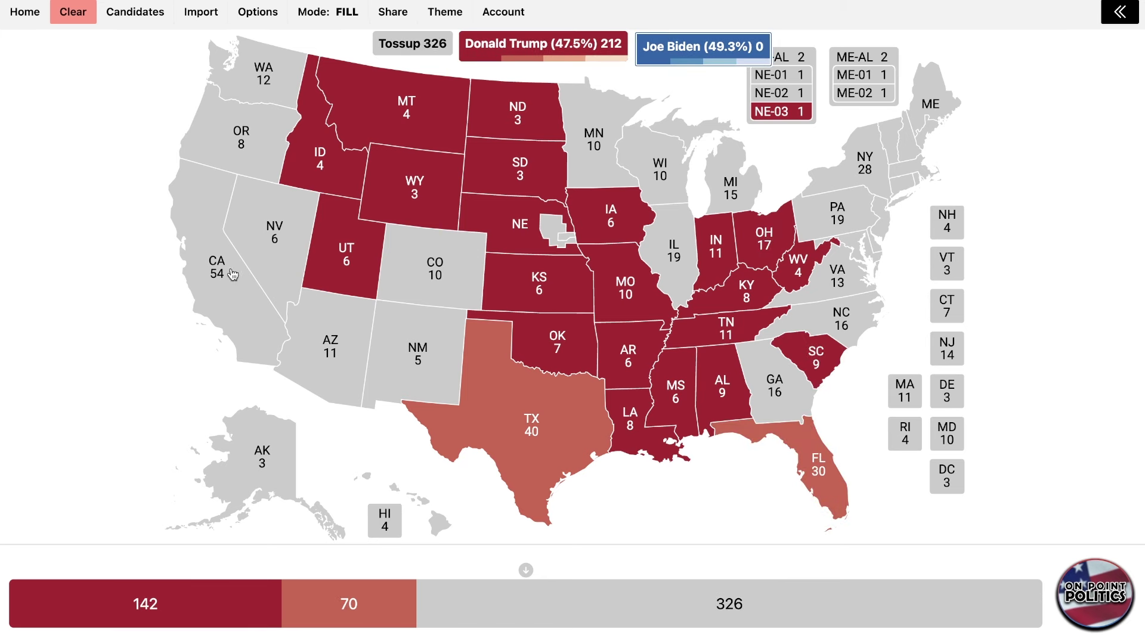
- Shade Washington, Oregon and California as safe Biden
click(256, 146)
click(263, 77)
click(250, 143)
click(237, 136)
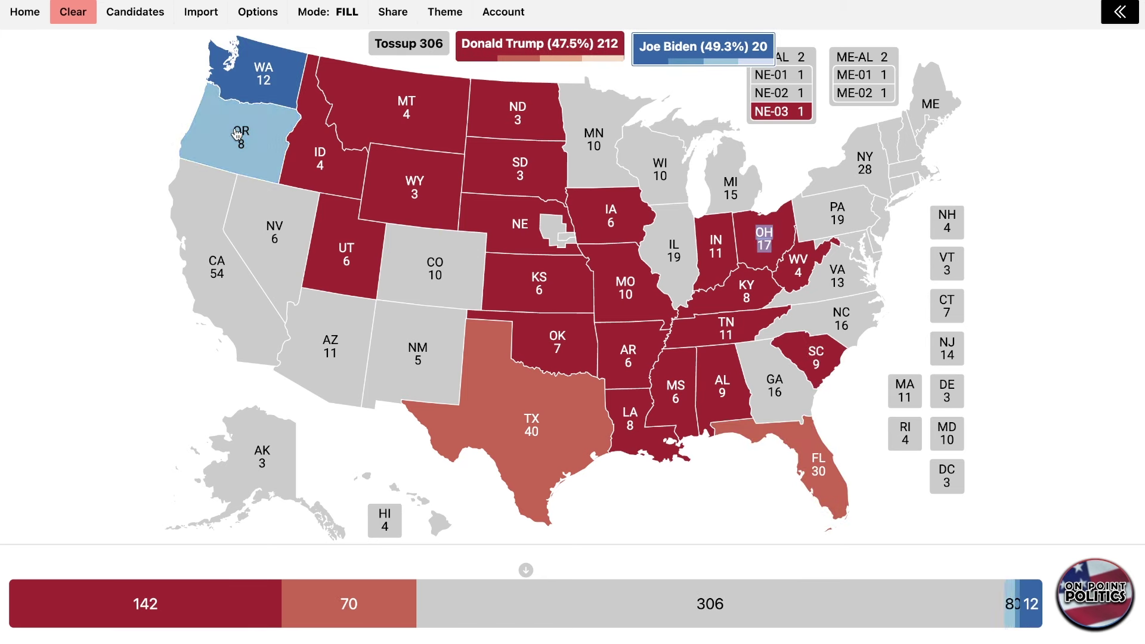
click(237, 136)
click(265, 314)
- Shade New Mexico as likely Biden, Colorado and Hawaii as safe Biden, and Alaska as safe Trump
click(424, 320)
click(438, 290)
click(429, 316)
click(445, 517)
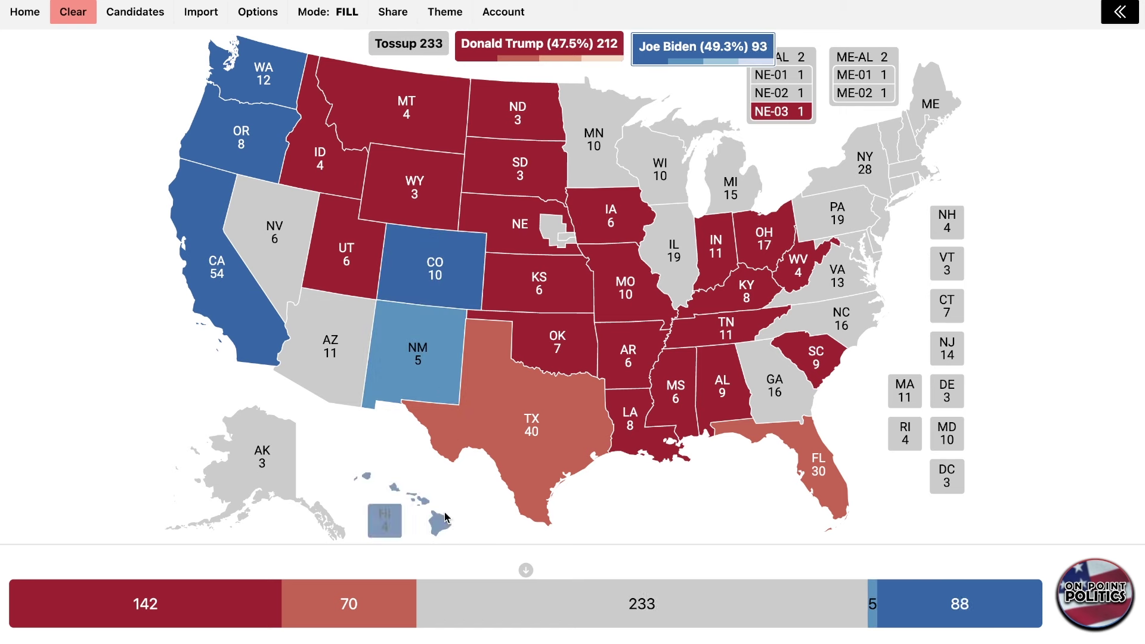
click(540, 41)
click(261, 471)
- Shade Illinois and New York as safe Biden, and Minnesota as likely Biden
click(645, 53)
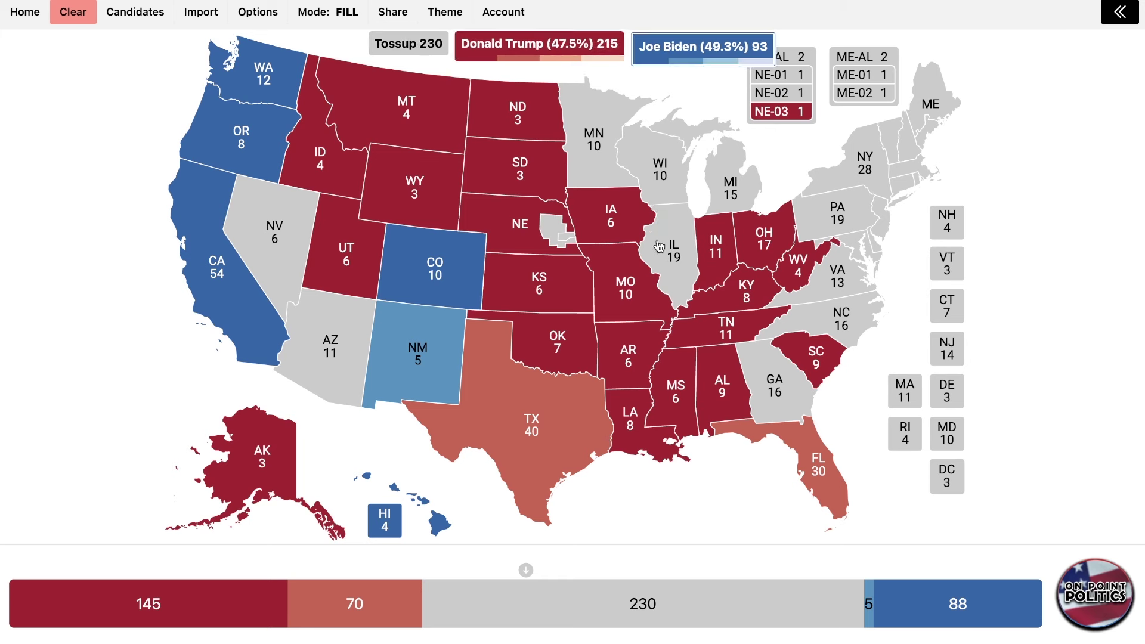
click(671, 256)
click(597, 152)
click(597, 152)
click(825, 161)
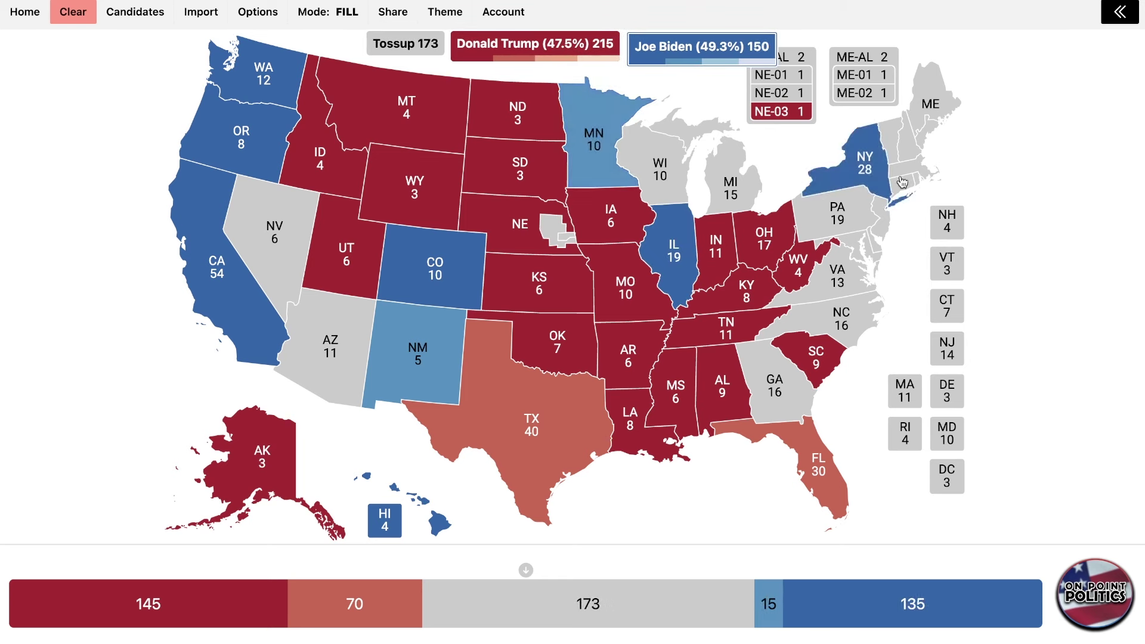
- Shade Connecticut, Rhode Island, Vermont and Massachusetts as safe Biden
click(902, 187)
click(916, 179)
click(917, 179)
click(893, 153)
click(917, 181)
click(917, 181)
click(926, 173)
- Shade New Hampshire and Minnesota as lean Biden
click(913, 157)
click(913, 156)
click(915, 158)
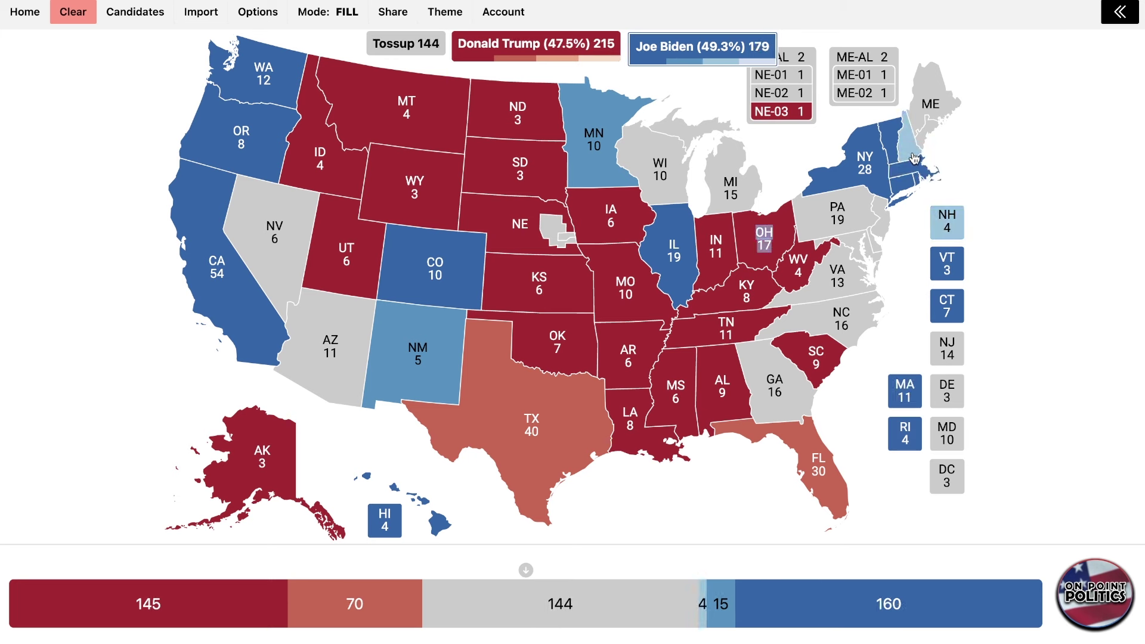
click(603, 158)
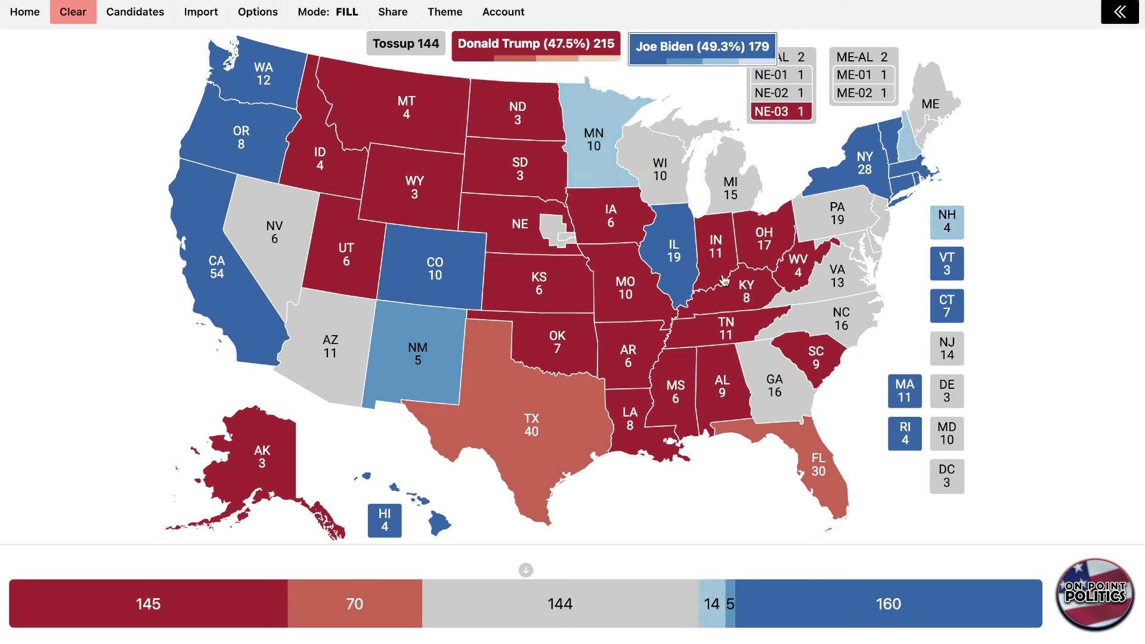
- Shade Virginia as likely Biden, and New Jersey, Delaware, Maryland and DC as safe Biden
click(826, 283)
click(881, 223)
click(873, 245)
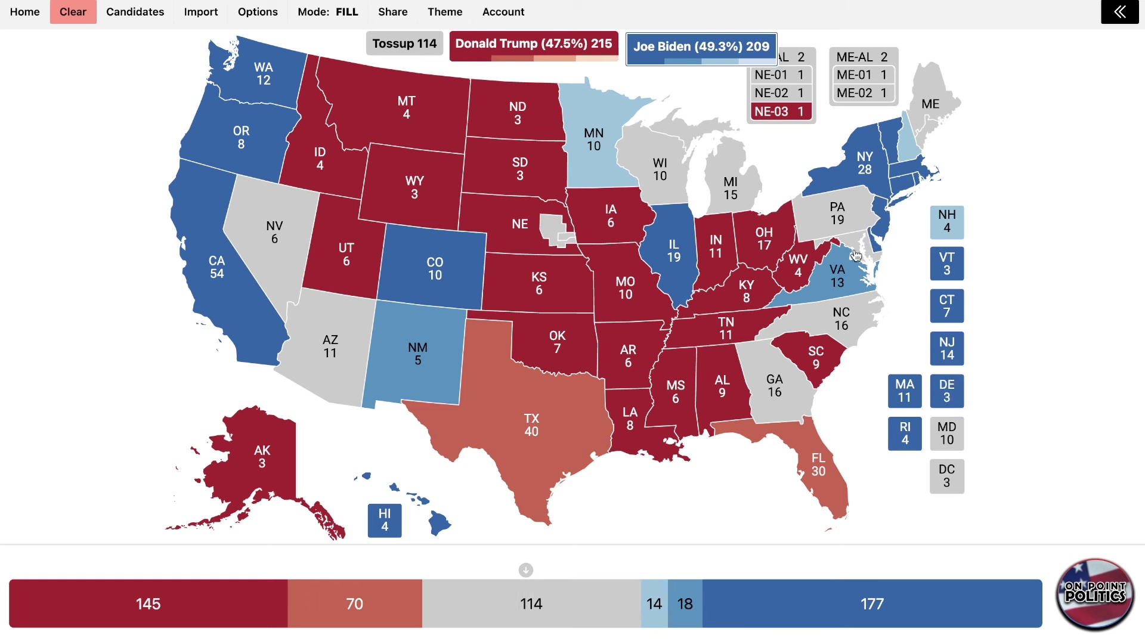
click(856, 255)
click(958, 464)
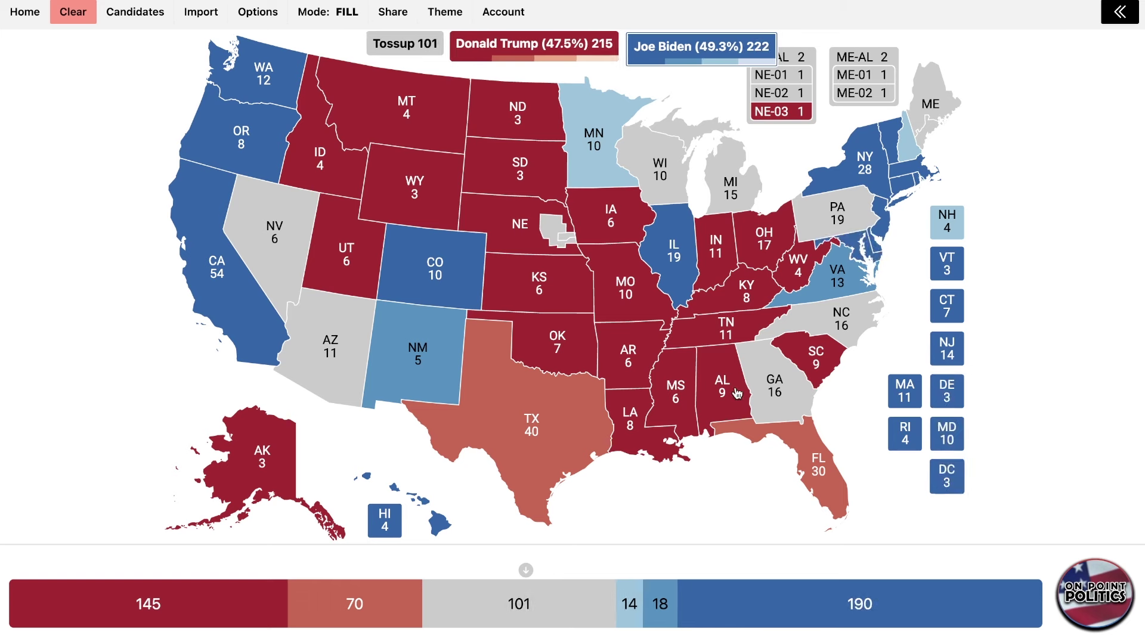
- Shade Maine's statewide votes as likely Biden, its 1st district as safe Biden and its 2nd district as safe Trump
click(872, 76)
click(873, 55)
click(868, 92)
- Shade Nebraska's statewide votes and 1st district as safe Trump, and its 2nd district as lean Trump
click(797, 75)
click(804, 56)
click(775, 93)
click(776, 93)
click(430, 60)
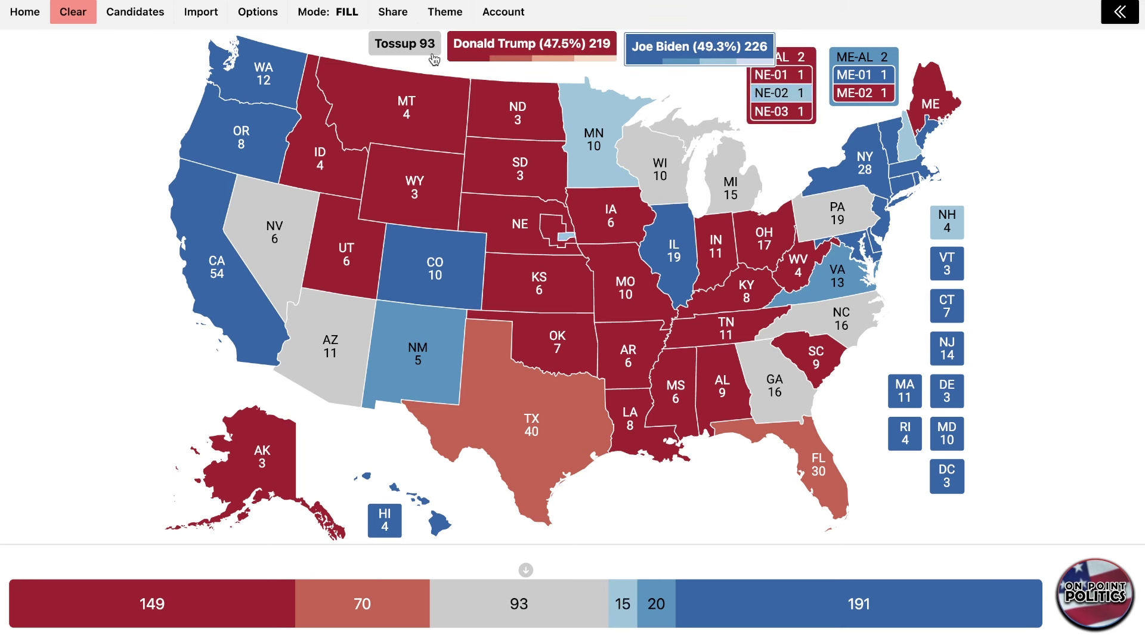
click(432, 53)
click(766, 92)
click(768, 93)
click(770, 92)
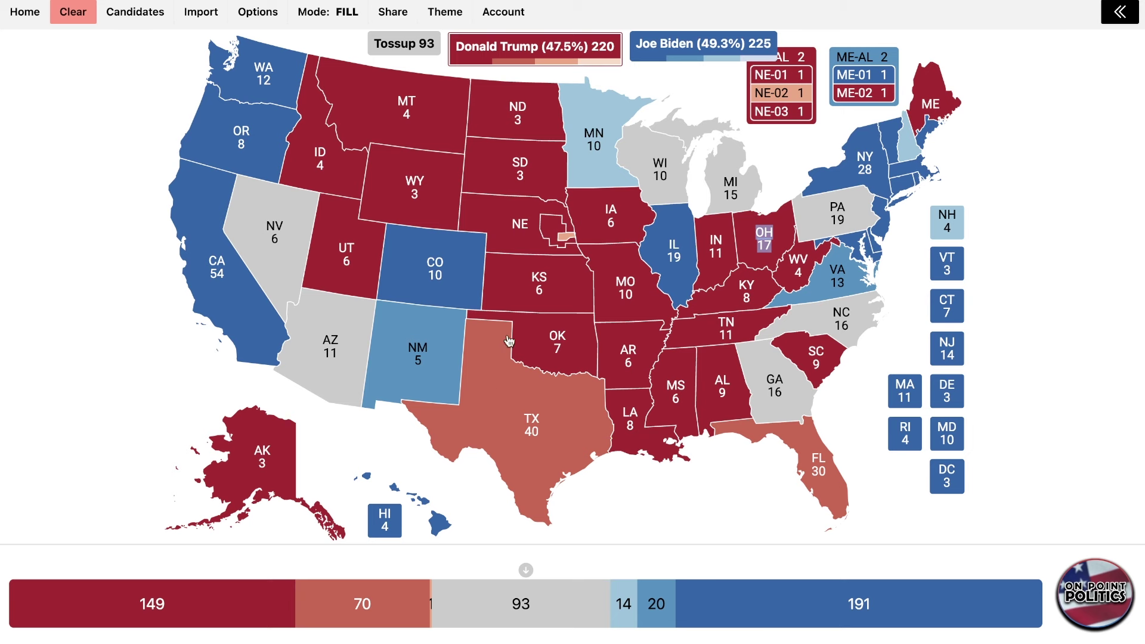
- Shade North Carolina as likely Trump and Georgia as lean Trump
click(836, 320)
click(836, 321)
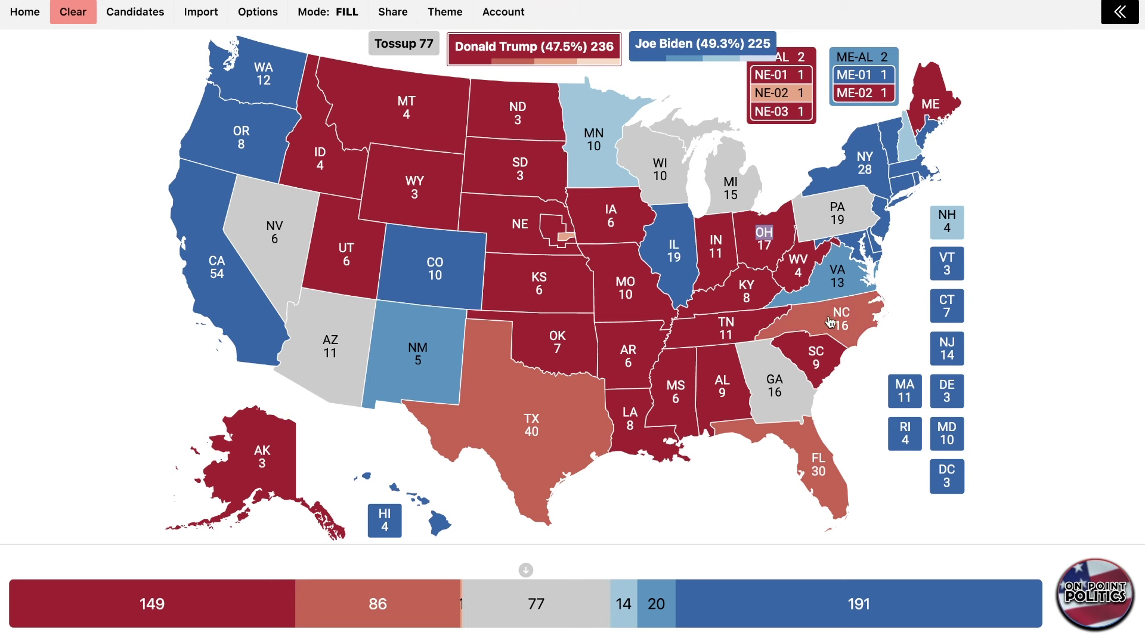
click(769, 377)
click(769, 378)
click(770, 378)
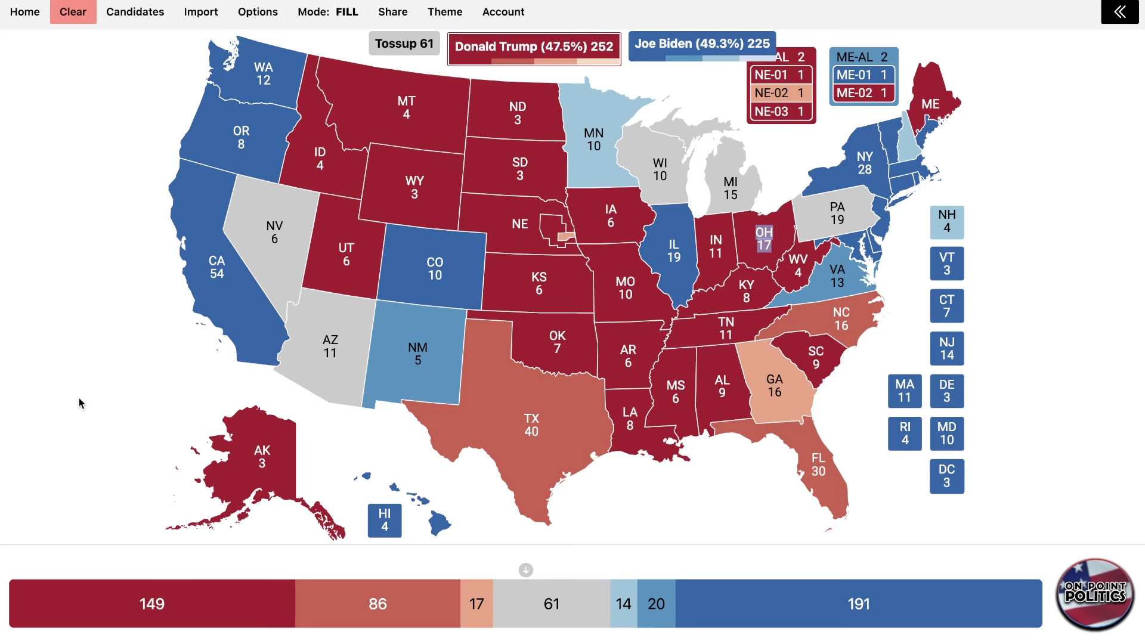
- Shade Arizona and Nevada as lean Trump
click(307, 335)
click(307, 336)
click(307, 336)
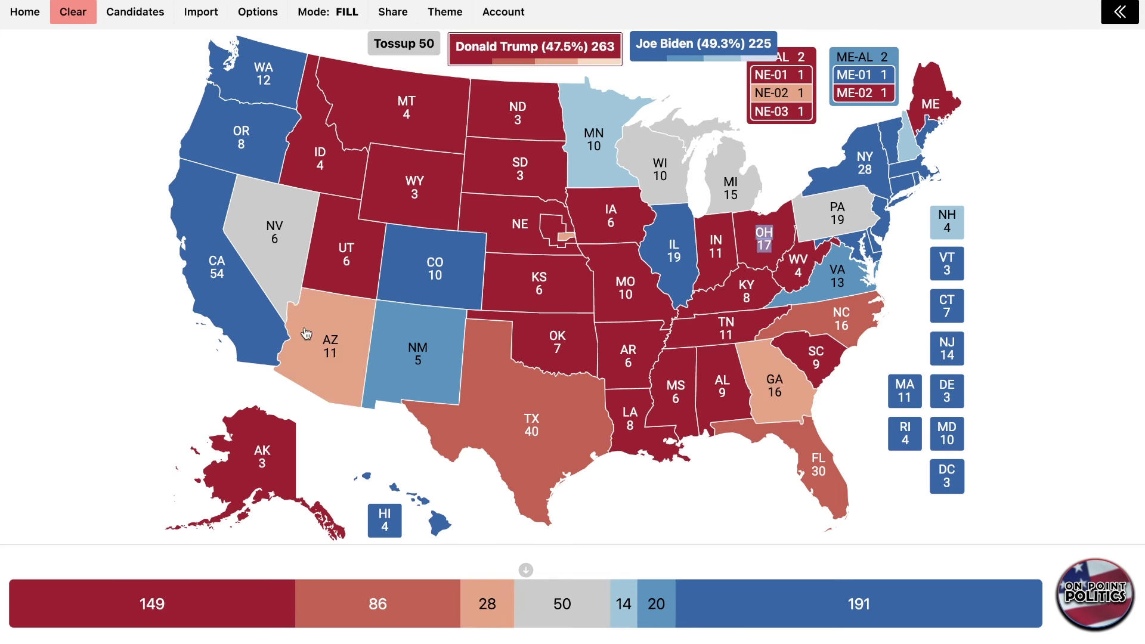
click(266, 221)
click(266, 222)
click(266, 222)
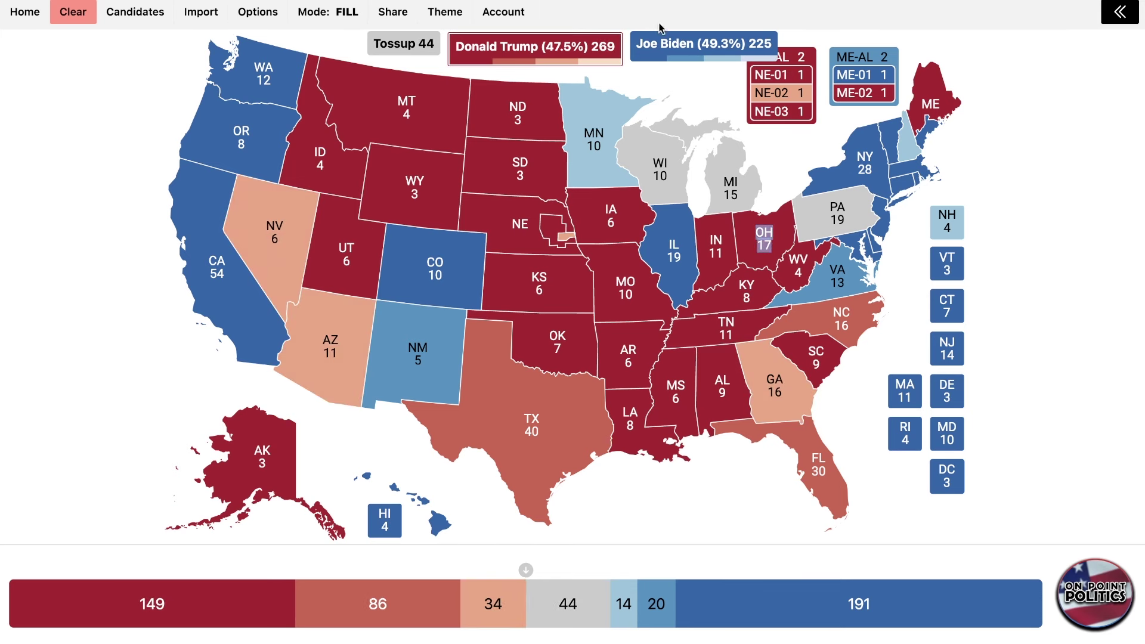
- Shade Michigan and Pennsylvania as lean Biden, and Wisconsin as tilt Biden
click(721, 70)
click(682, 171)
click(682, 172)
click(682, 172)
click(729, 179)
click(729, 179)
click(729, 179)
click(802, 207)
click(803, 207)
click(802, 207)
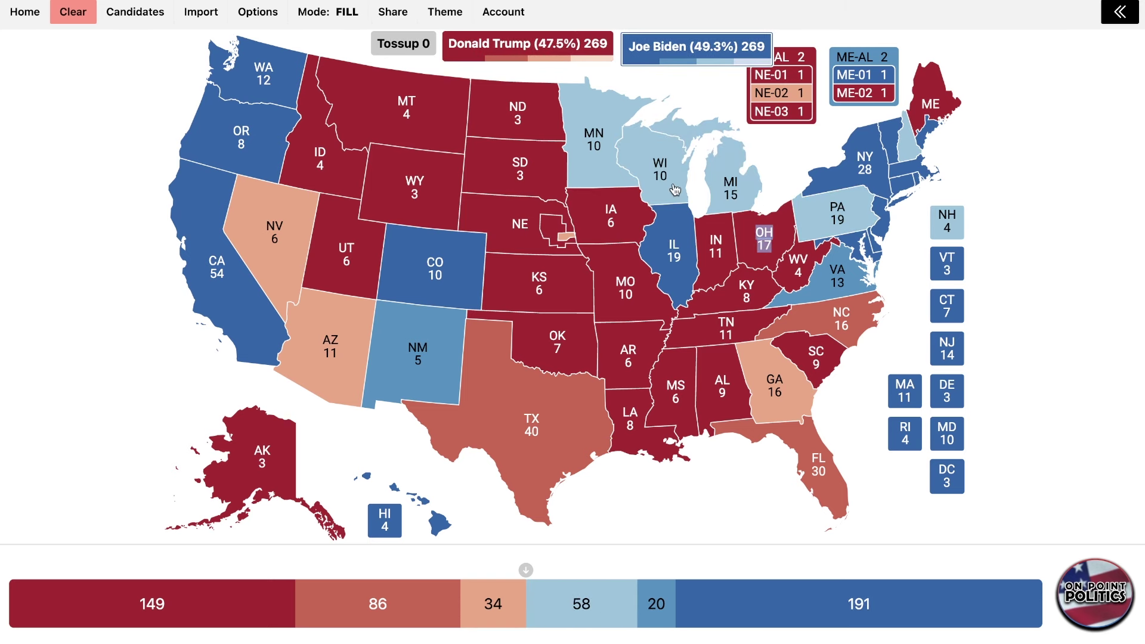
click(674, 190)
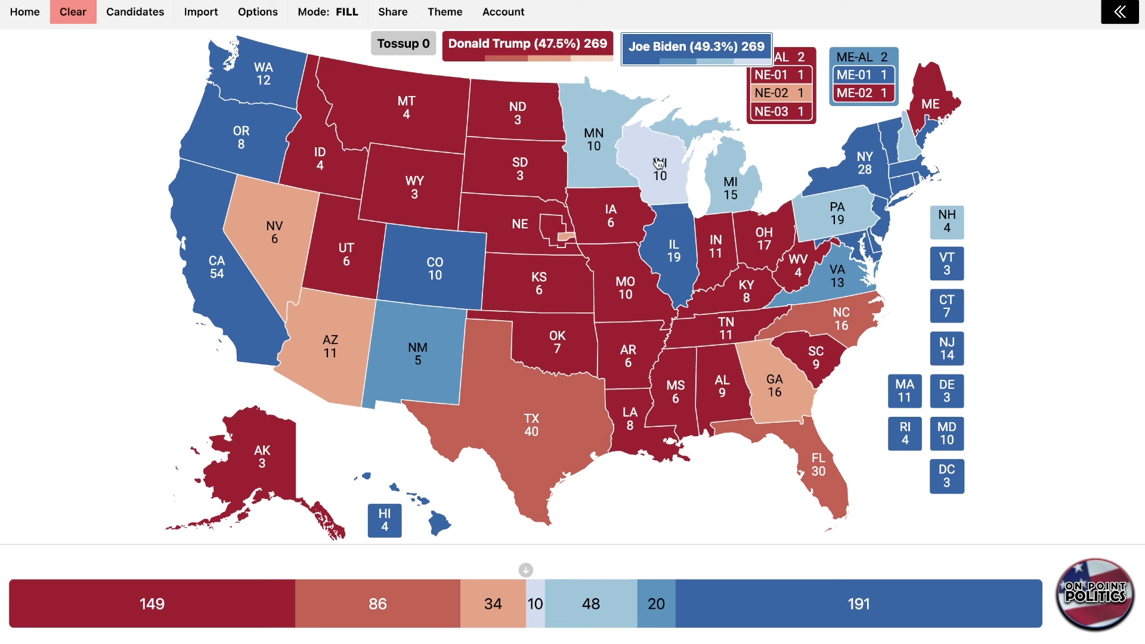
click(574, 49)
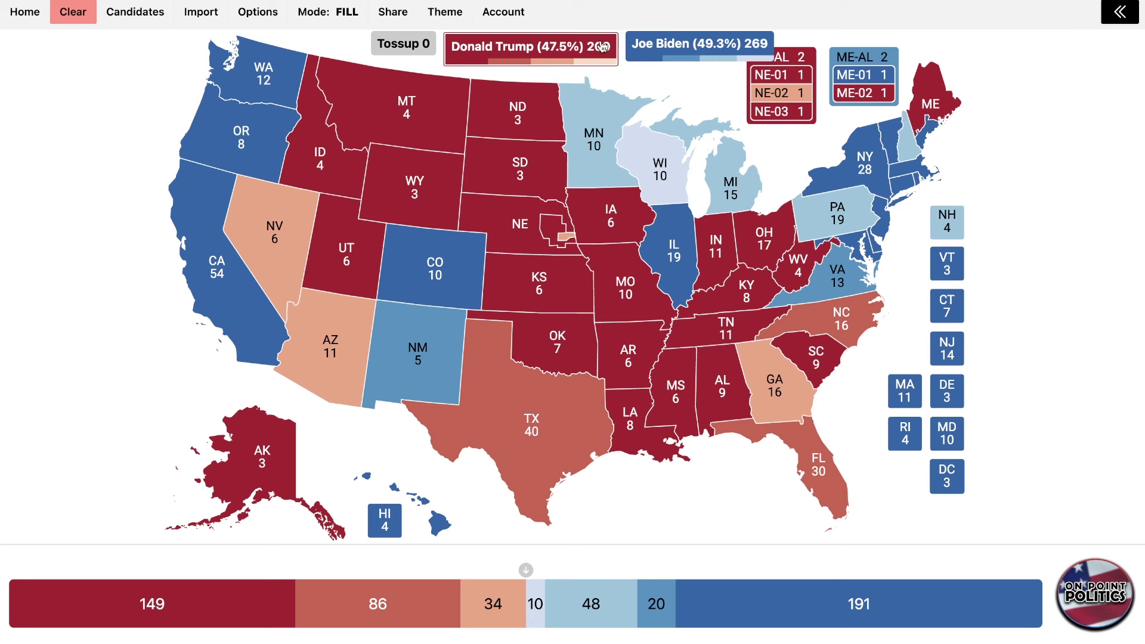
click(670, 43)
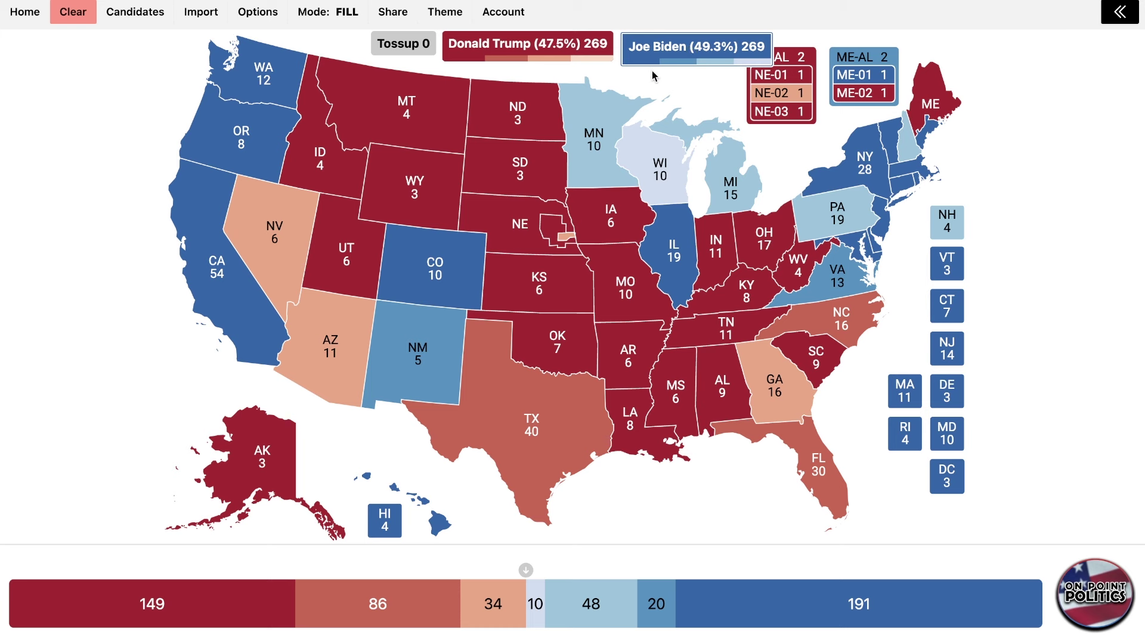
click(535, 46)
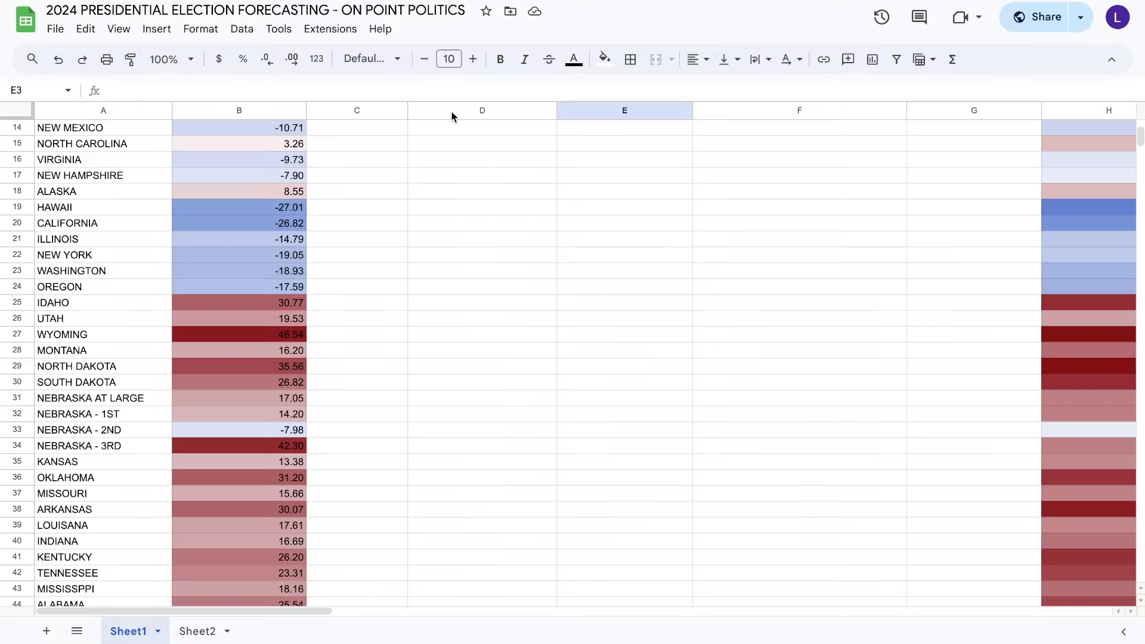
- Set the projected PV share in the forecasting spreadsheet to 5.2
scroll(492, 221, up, 5)
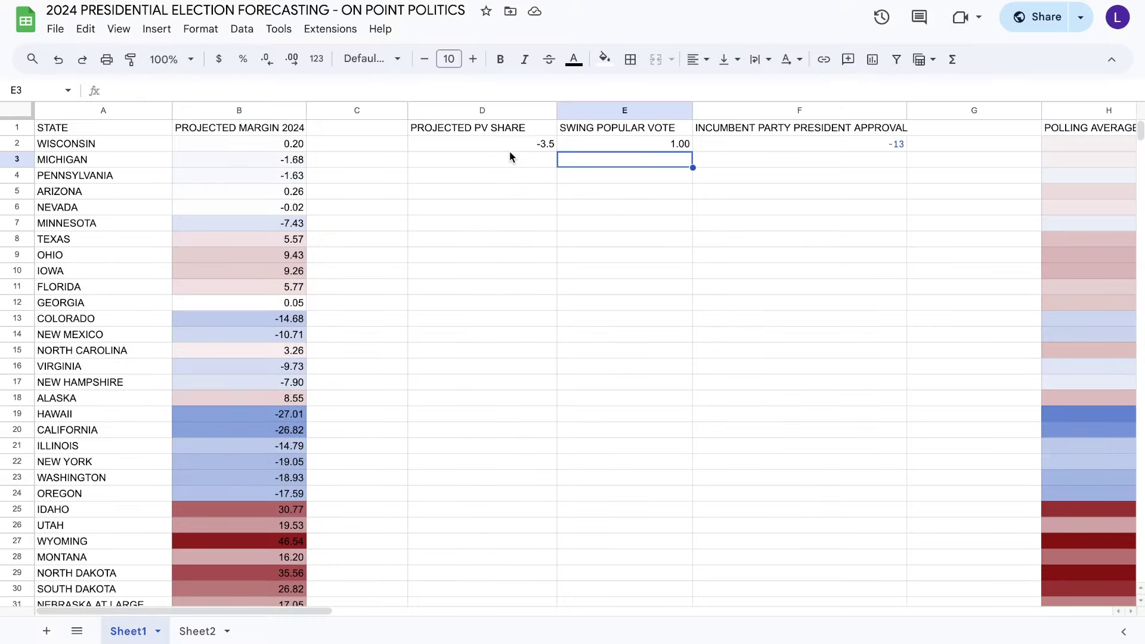
click(509, 151)
key(BackSpace)
key(BackSpace)
key(BackSpace)
key(BackSpace)
text(5.2)
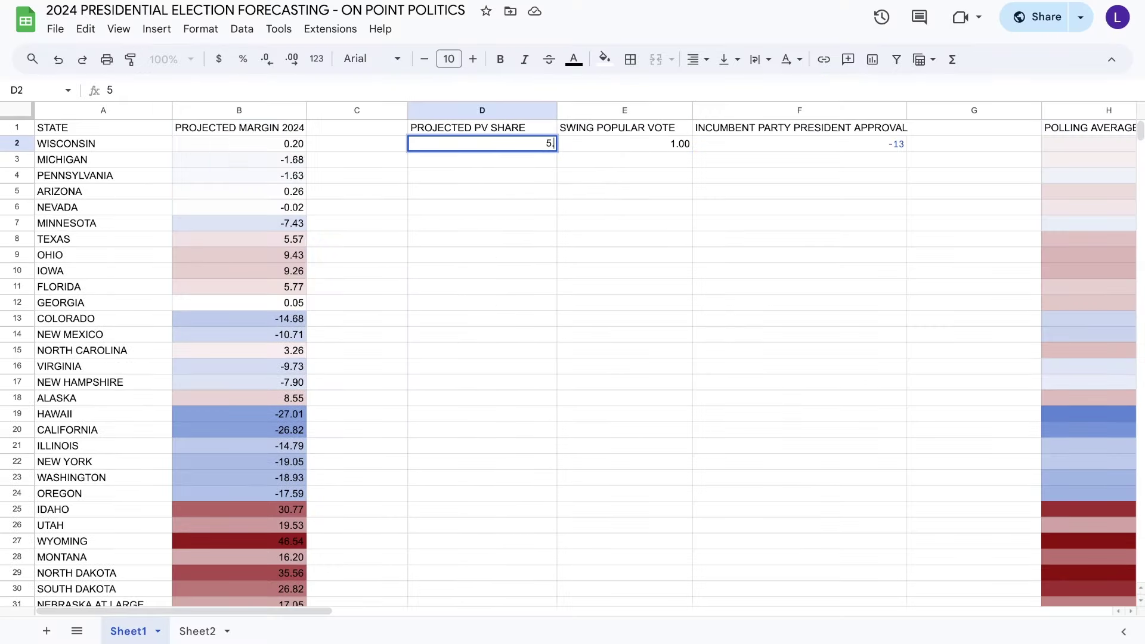
key(Return)
click(532, 138)
- Set the swing popular vote to 4.5
double_click(617, 146)
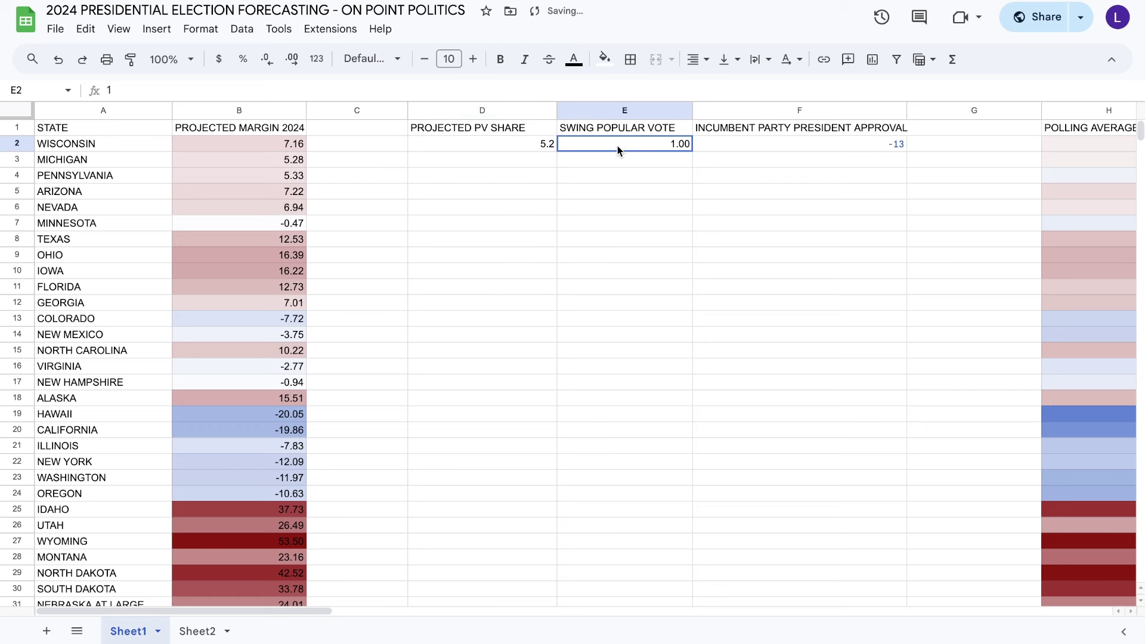
key(Escape)
key(Delete)
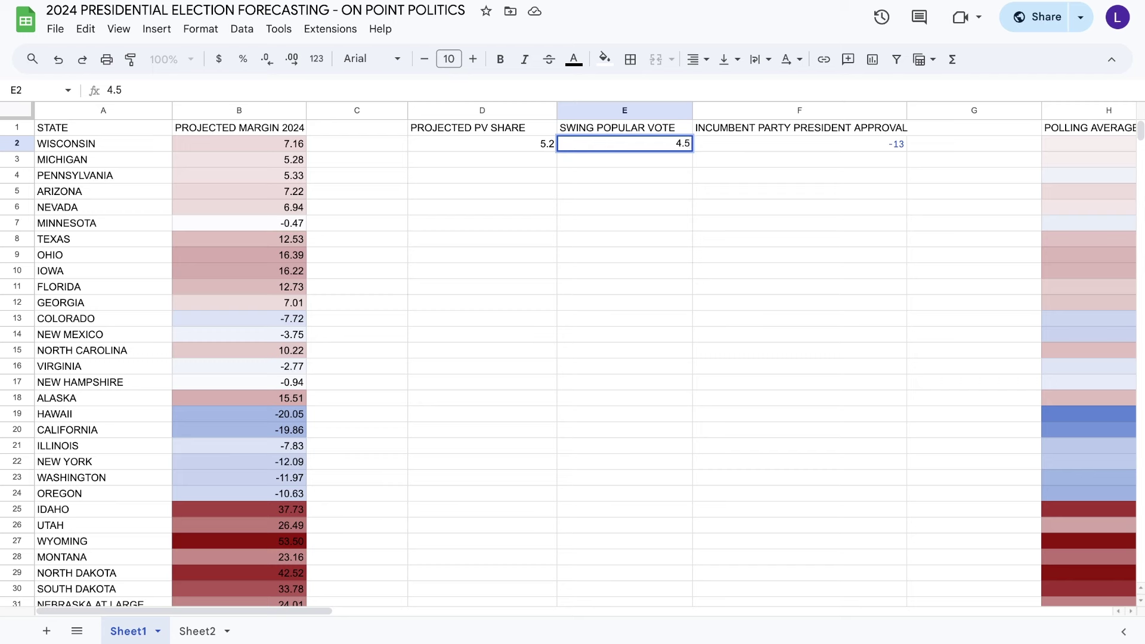
text(5)
key(Return)
- Set the swing popular vote to 8.7
click(625, 143)
text(4)
text(.7)
key(Return)
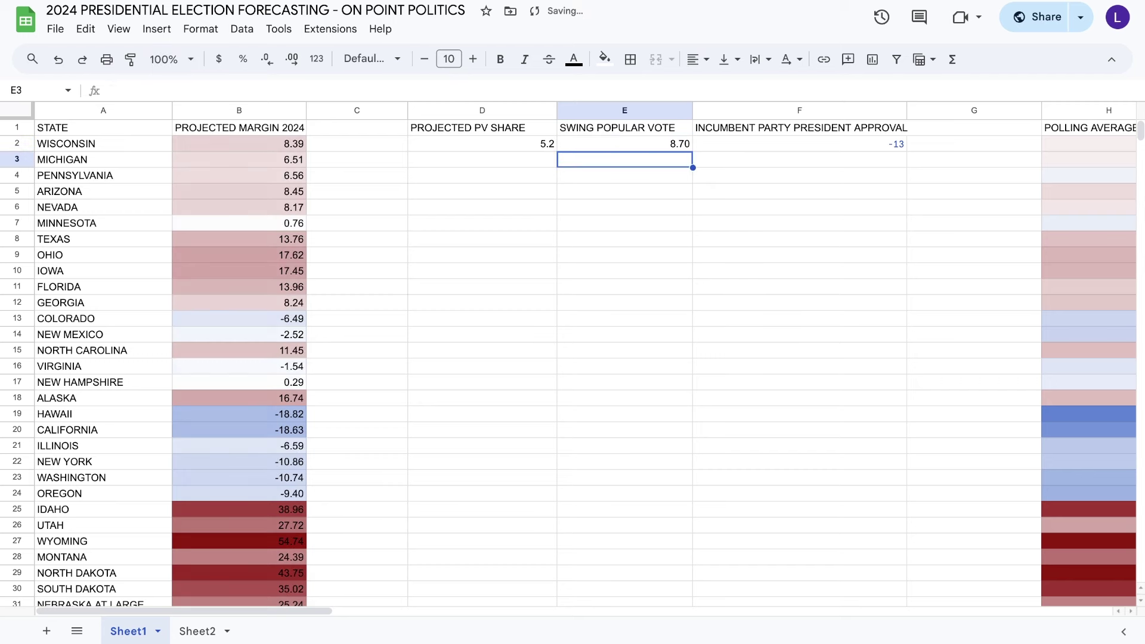
- Set the swing popular vote to 9.2
double_click(625, 143)
key(BackSpace)
key(BackSpace)
key(BackSpace)
text(9)
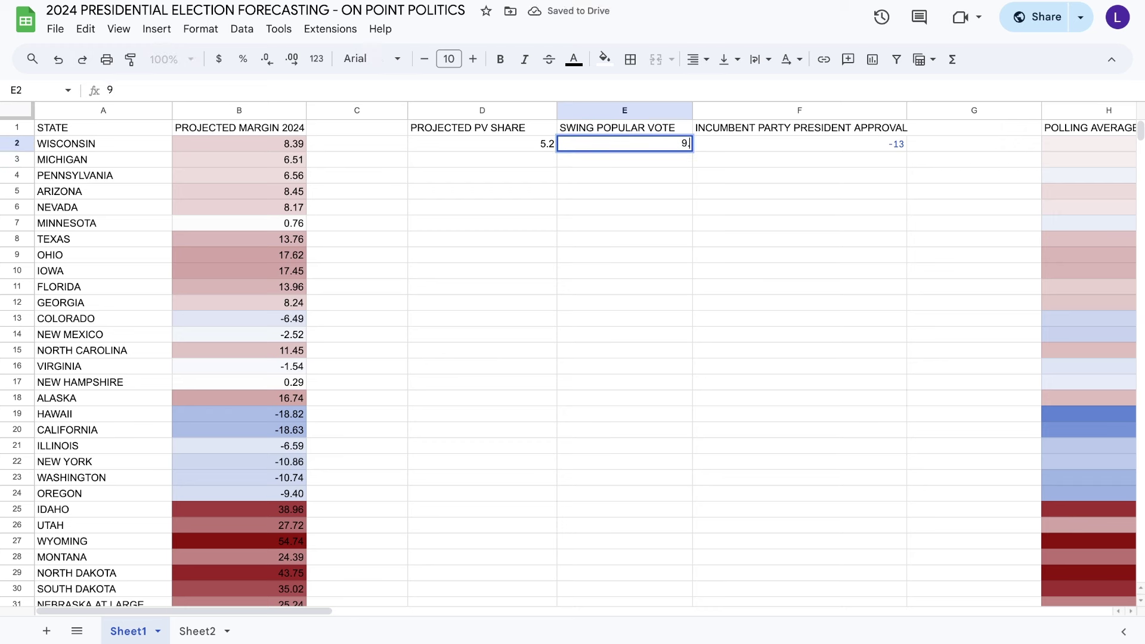
text(.2)
key(Return)
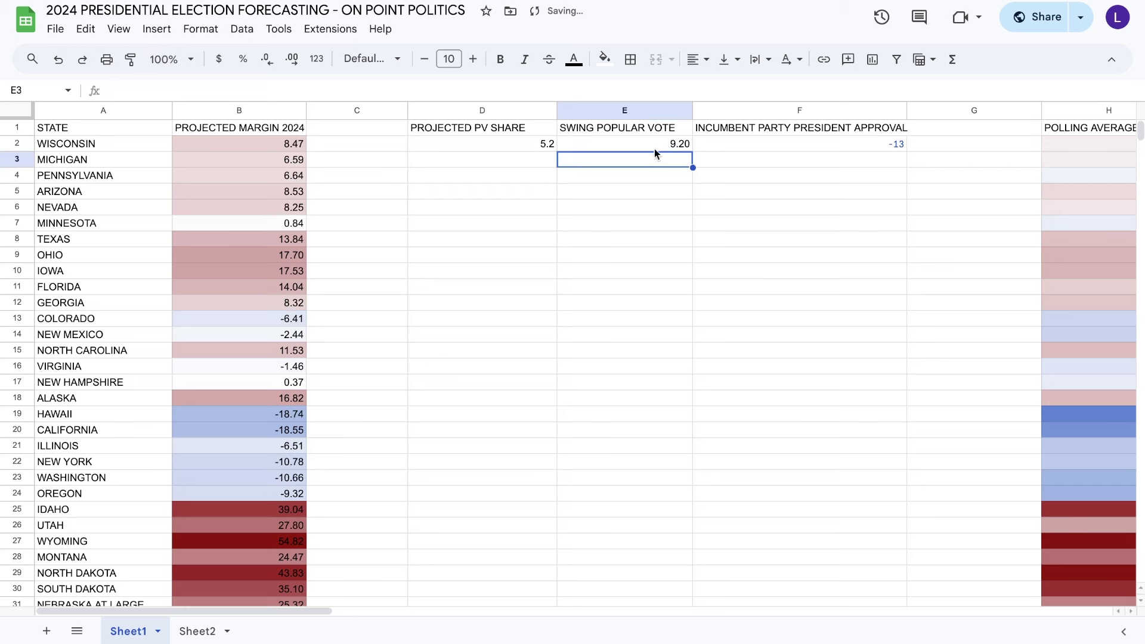
- Set the incumbent party president approval to -23 and select the first projected margin
click(744, 151)
key(BackSpace)
text(23)
key(Return)
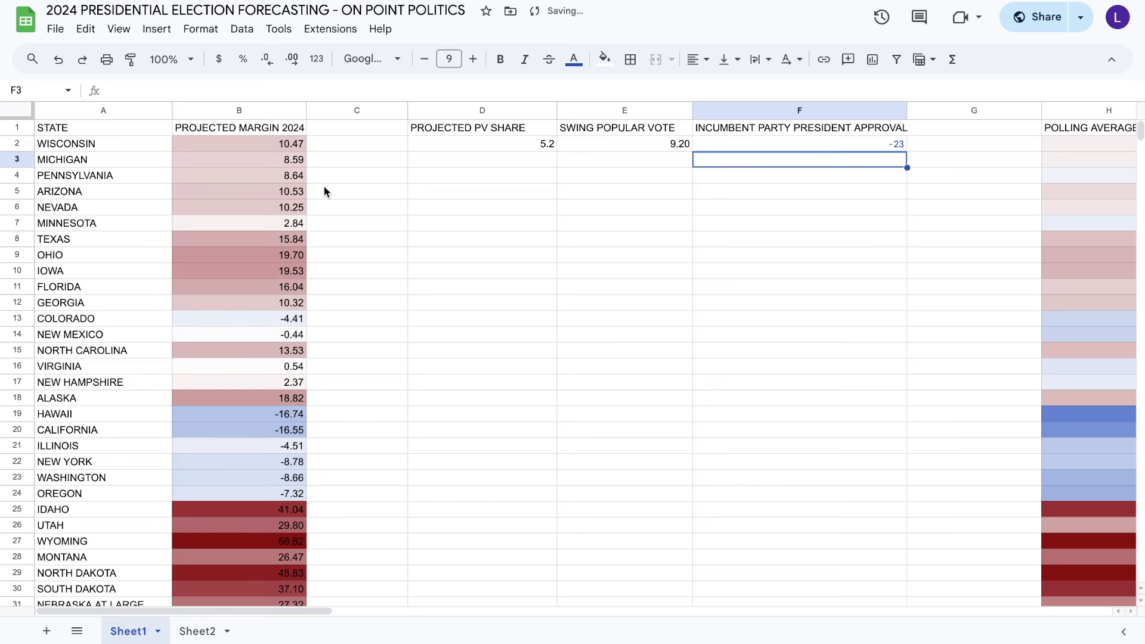
click(301, 192)
click(251, 145)
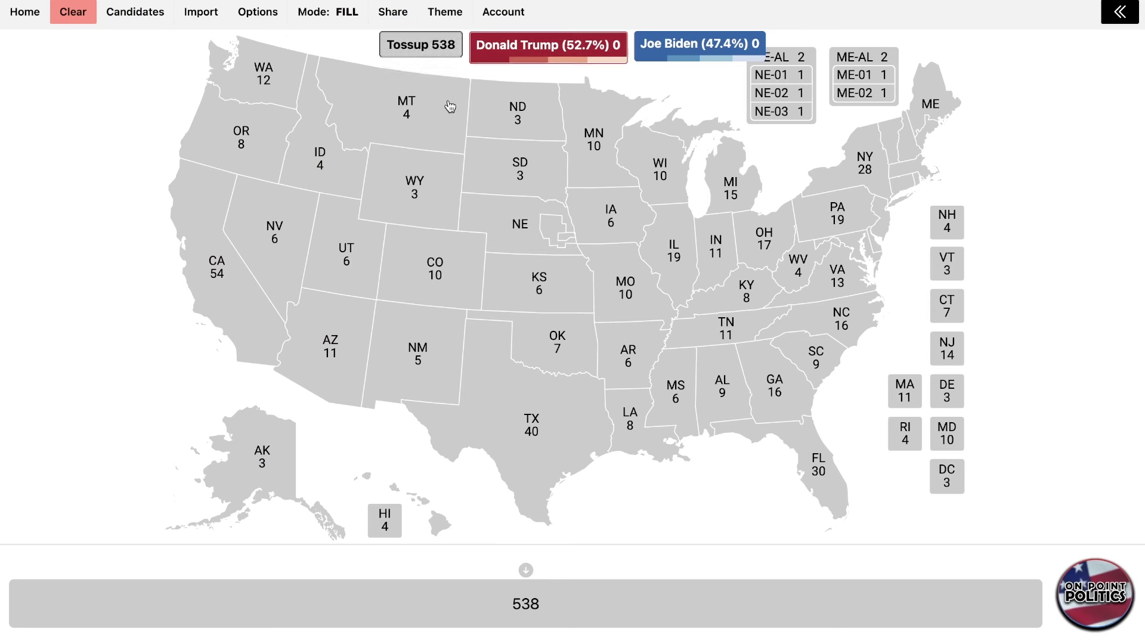
- Switch to the electoral map and shade Montana, Wyoming, Idaho, Utah, the Dakotas, NE-03, Kansas, Oklahoma and Missouri as safe Trump
click(451, 106)
click(415, 185)
click(322, 161)
click(346, 250)
click(518, 114)
click(518, 226)
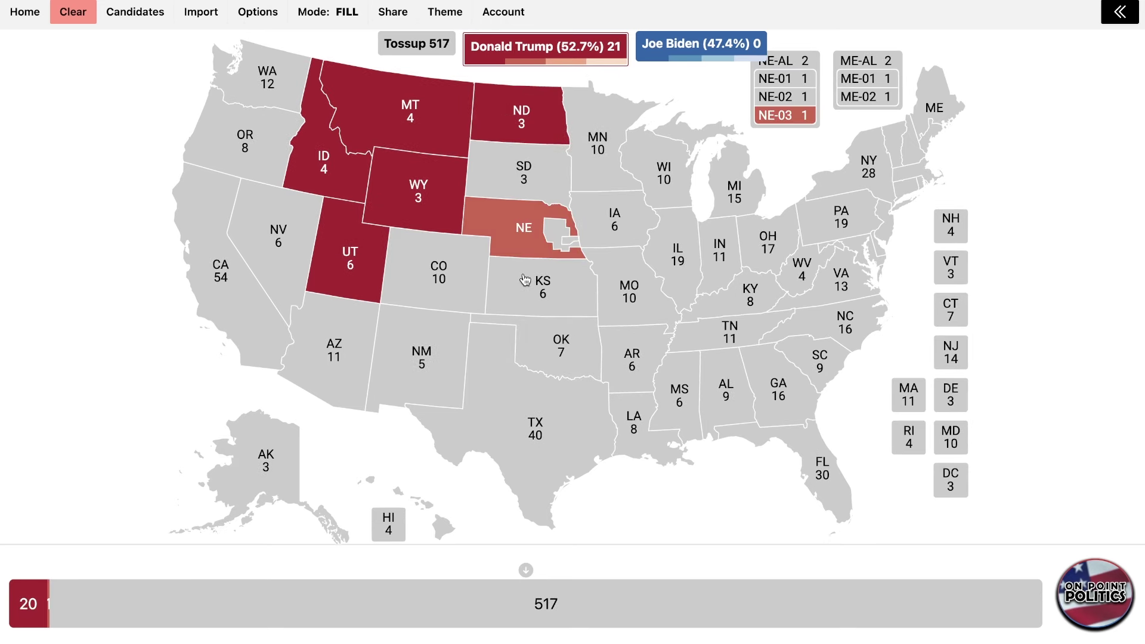
click(525, 280)
click(524, 228)
click(524, 173)
click(560, 346)
click(629, 293)
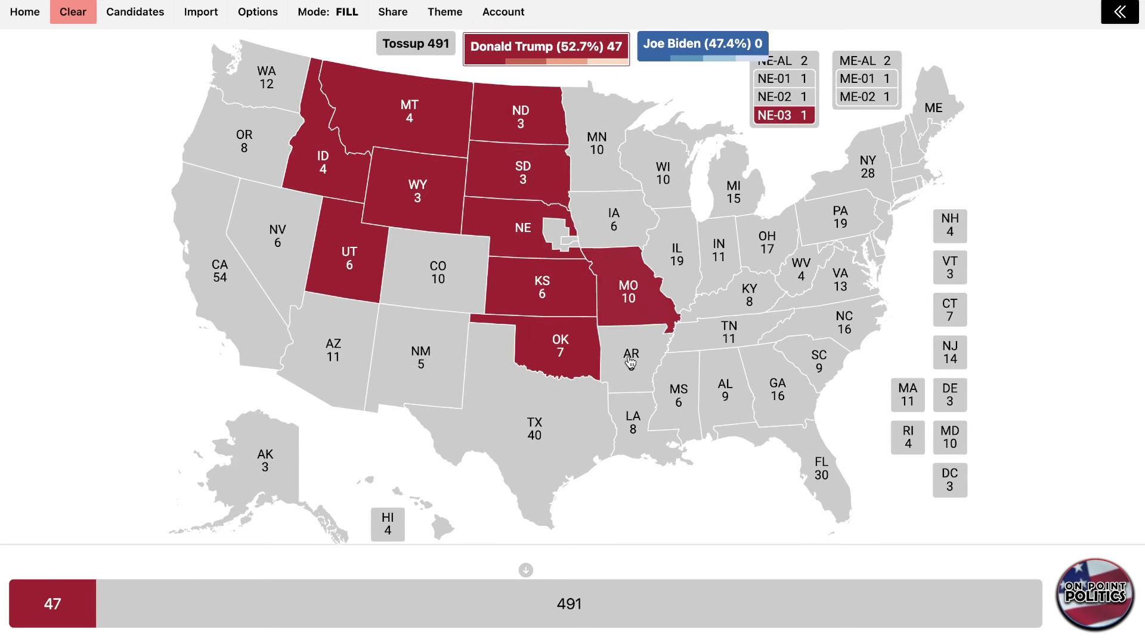
- Shade Arkansas, Louisiana, Mississippi, Alabama, Tennessee, Kentucky and West Virginia as safe Trump
click(630, 361)
click(632, 421)
click(679, 394)
click(725, 390)
click(729, 331)
click(749, 294)
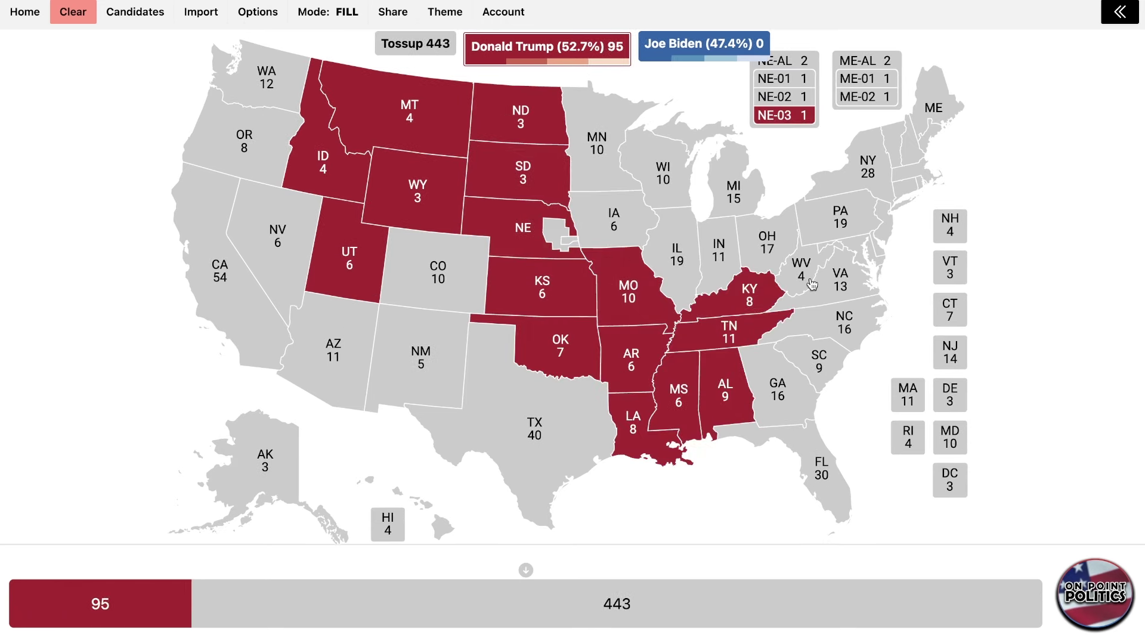
click(802, 271)
- Shade Indiana, Ohio, Iowa, Texas, Florida and South Carolina as safe Trump
click(719, 251)
click(766, 241)
click(614, 219)
click(535, 430)
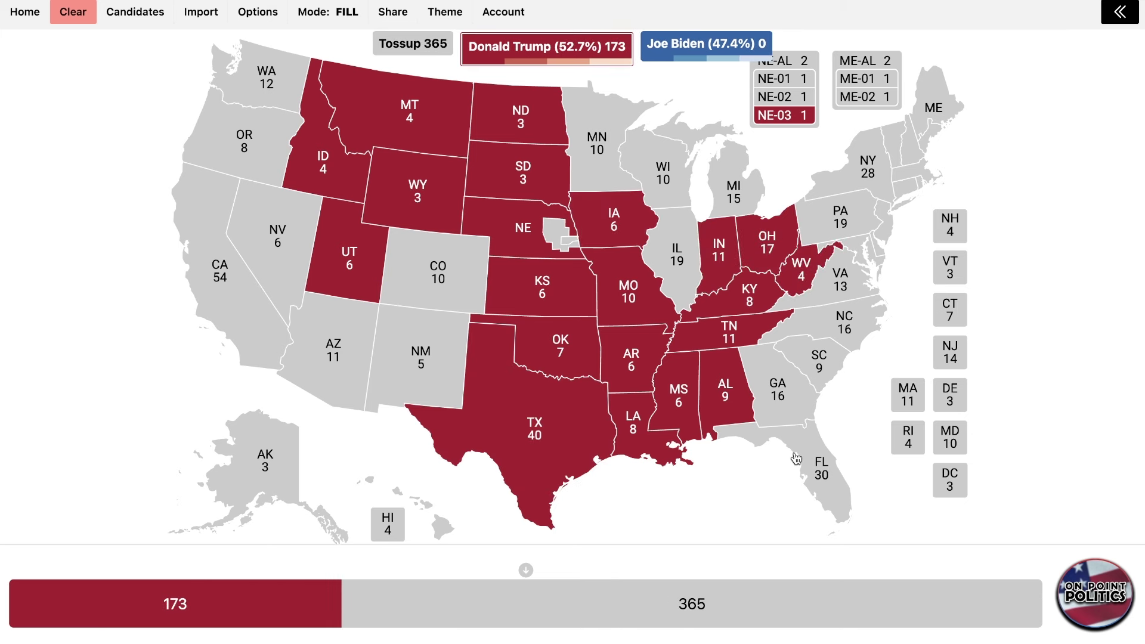
click(797, 458)
click(819, 361)
- Shade Wisconsin, Pennsylvania, Nevada and Alaska as safe Trump
click(660, 175)
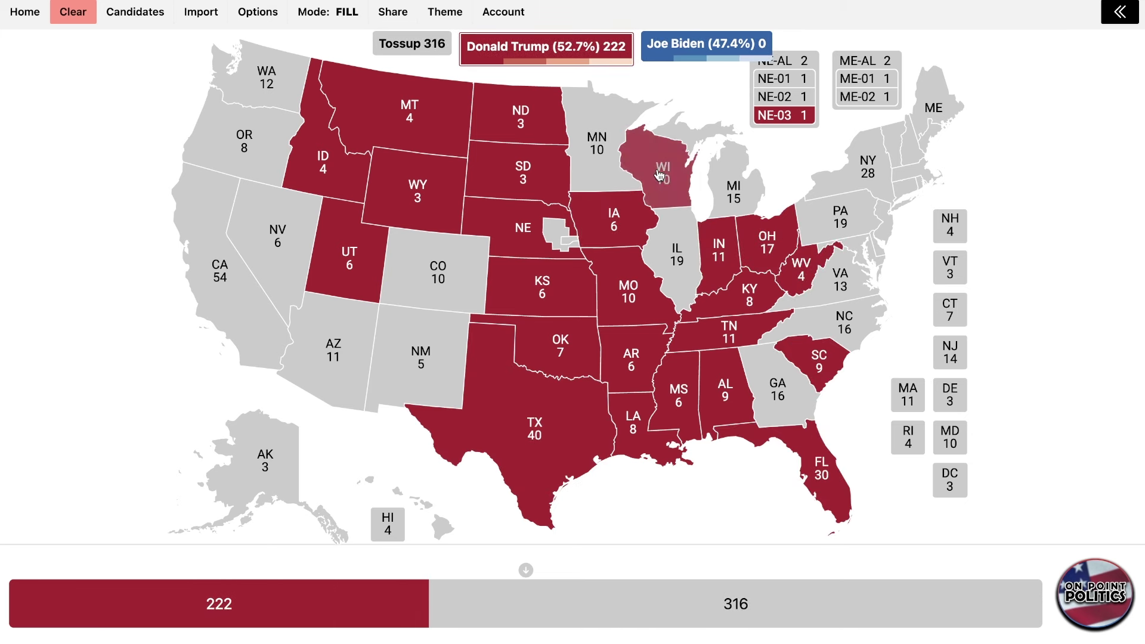
click(844, 219)
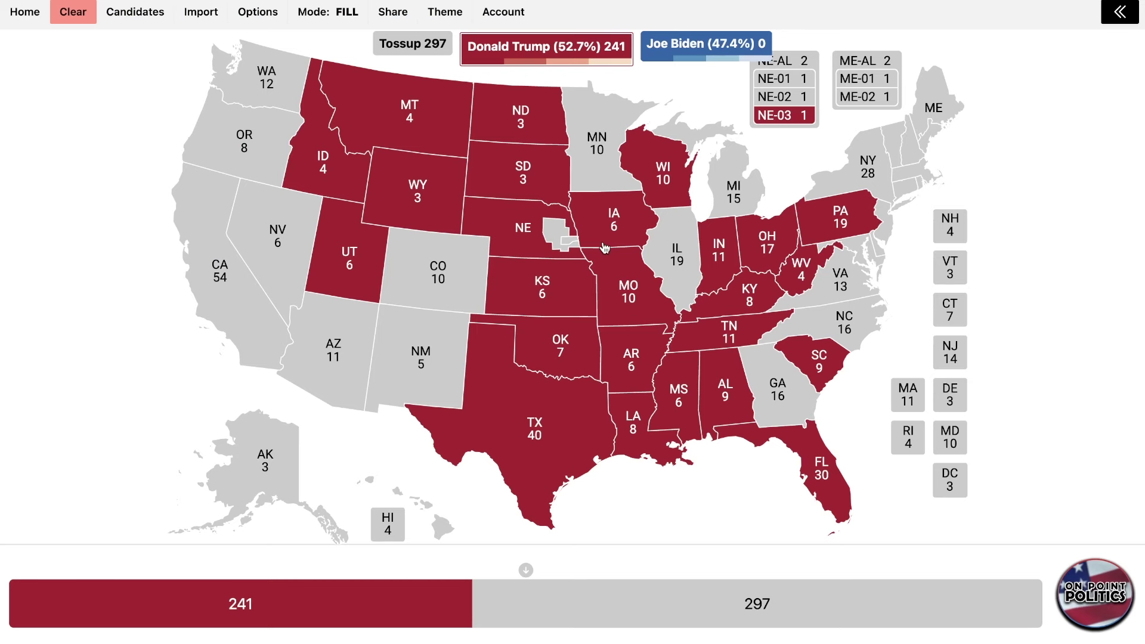
click(266, 256)
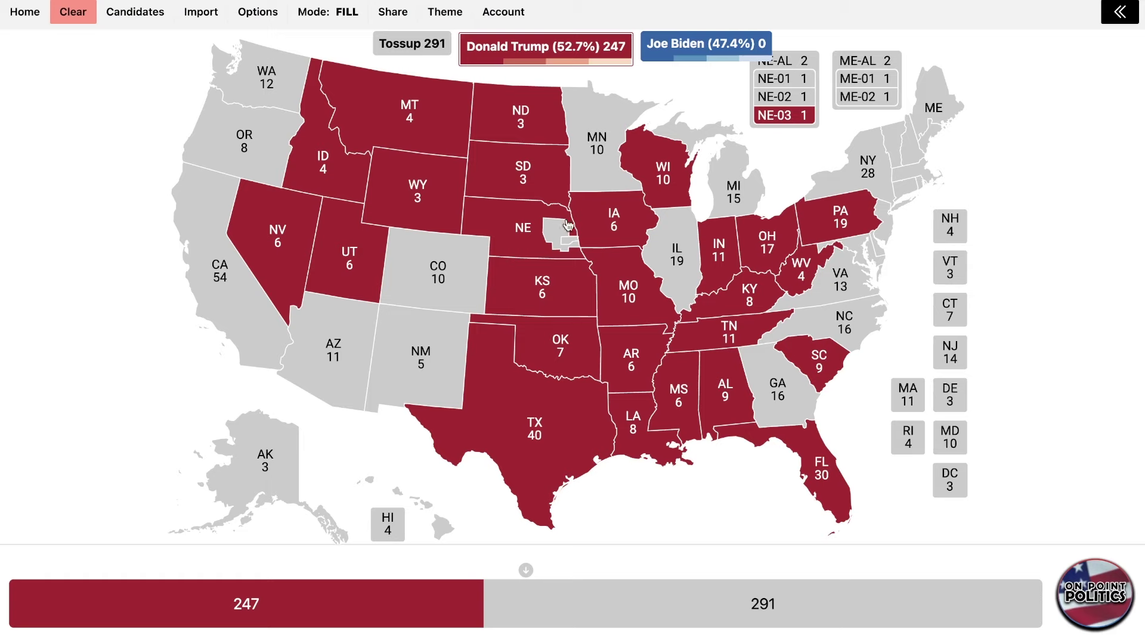
click(255, 459)
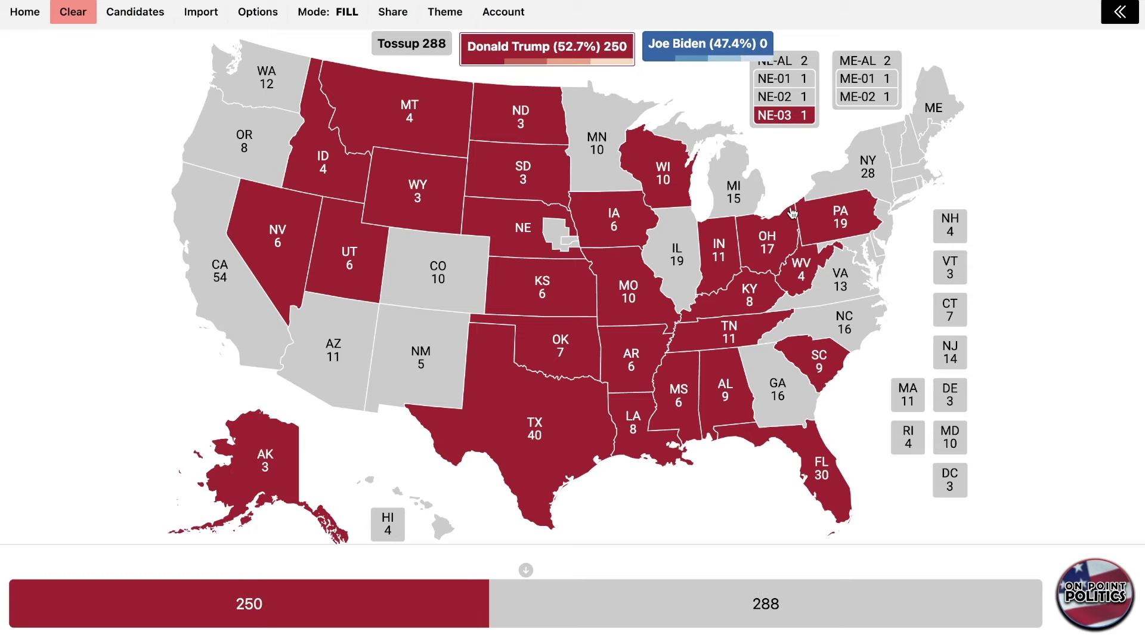
- Shade North Carolina and Georgia as safe Trump, and Michigan and Pennsylvania as likely Trump
click(851, 319)
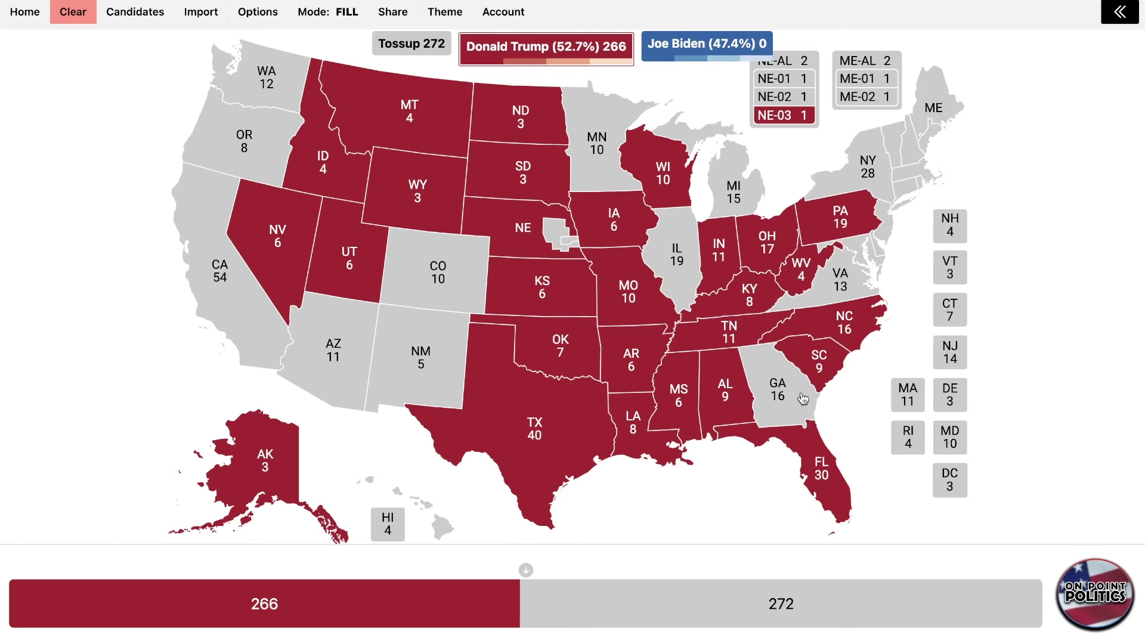
click(800, 398)
click(725, 178)
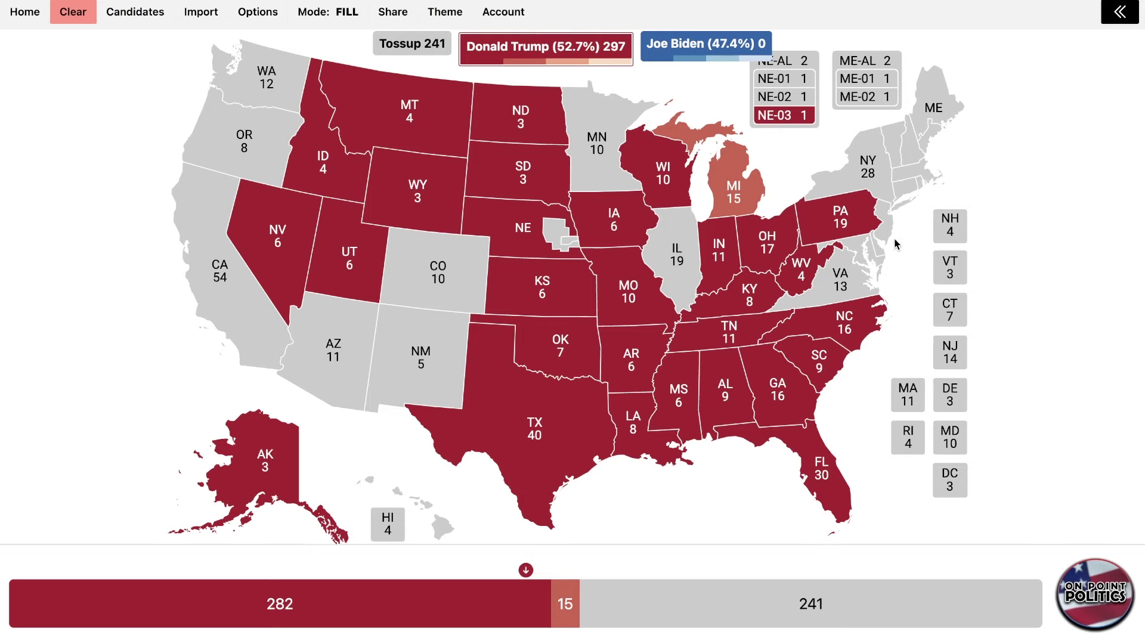
click(843, 238)
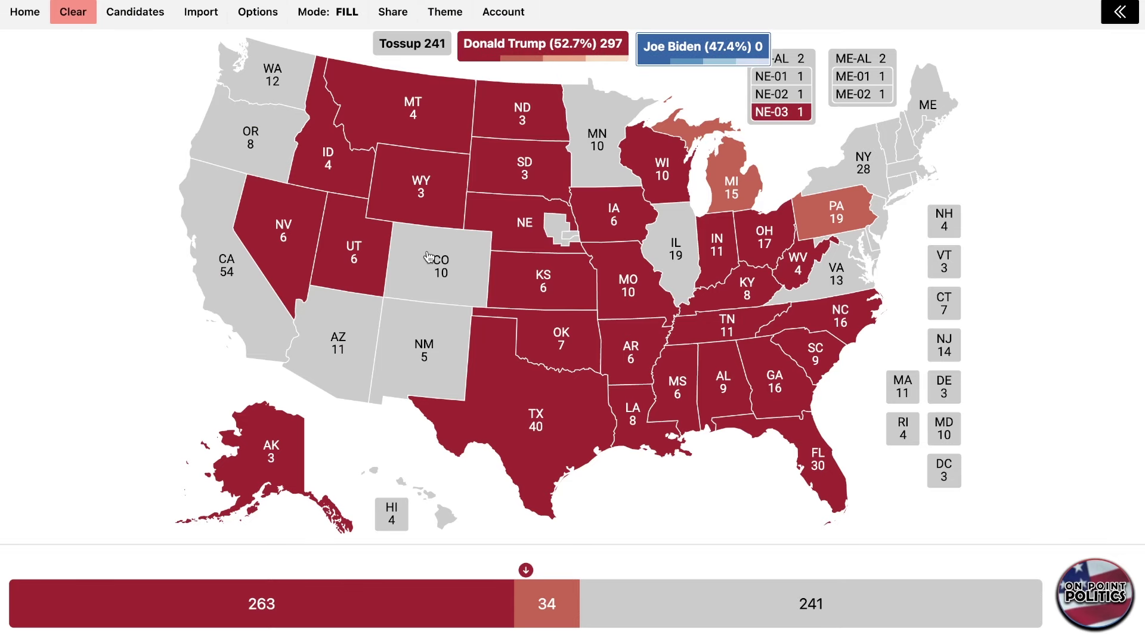
- Shade Colorado as lean Biden and New Mexico as tilt Biden
double_click(427, 257)
click(422, 343)
double_click(424, 349)
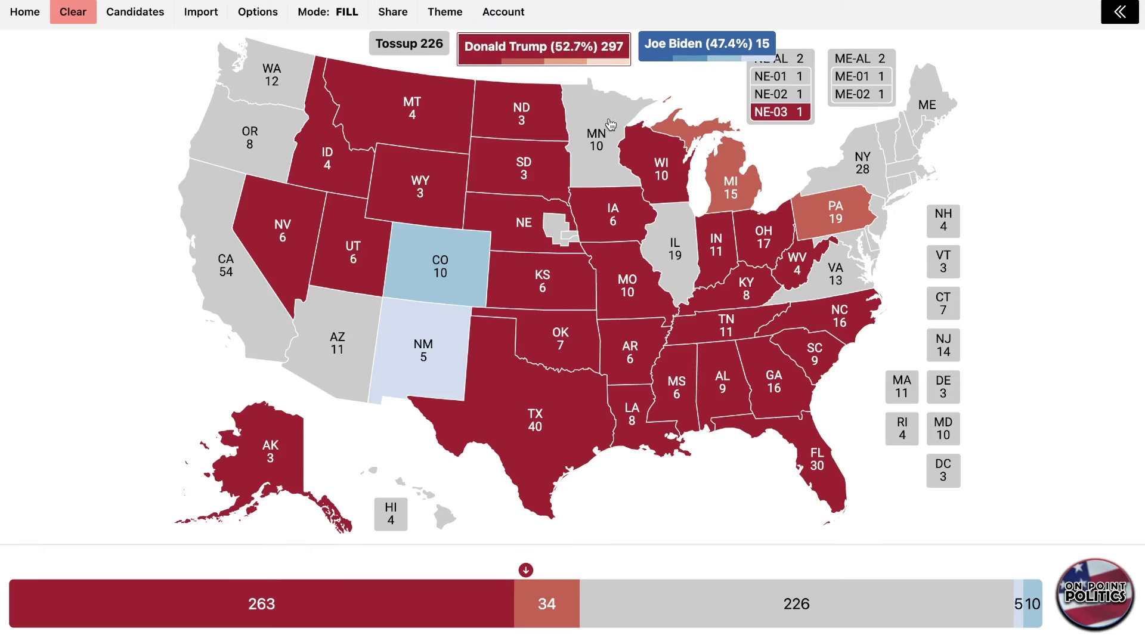
- Shade Minnesota and New Hampshire as lean Trump, and Virginia as tilt Trump
click(597, 140)
click(824, 278)
click(824, 277)
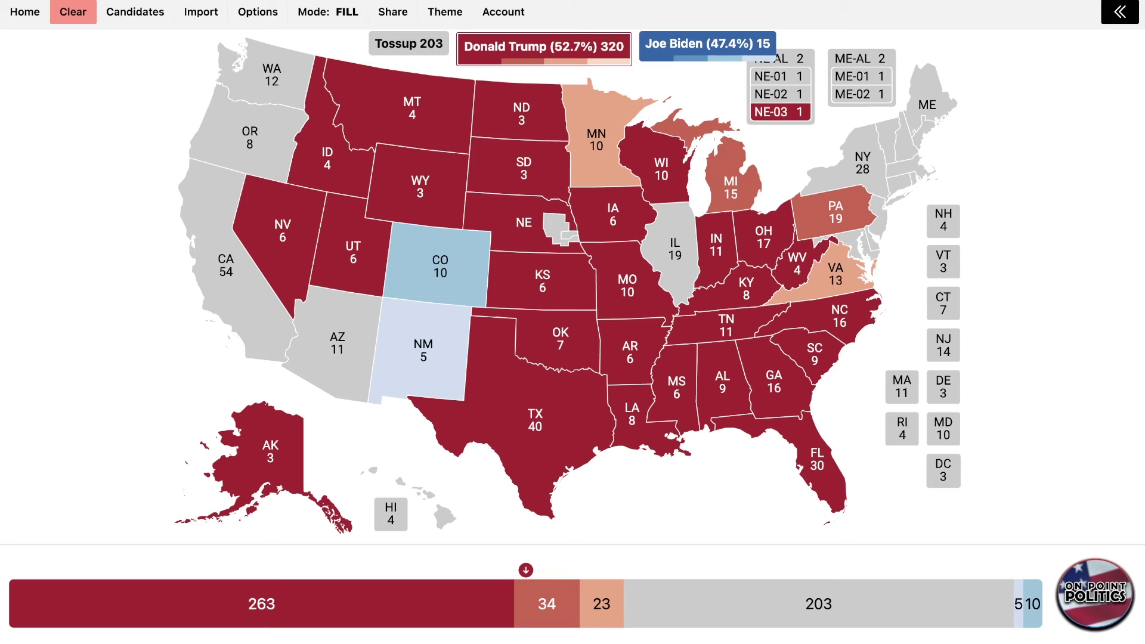
click(847, 275)
click(943, 236)
click(943, 235)
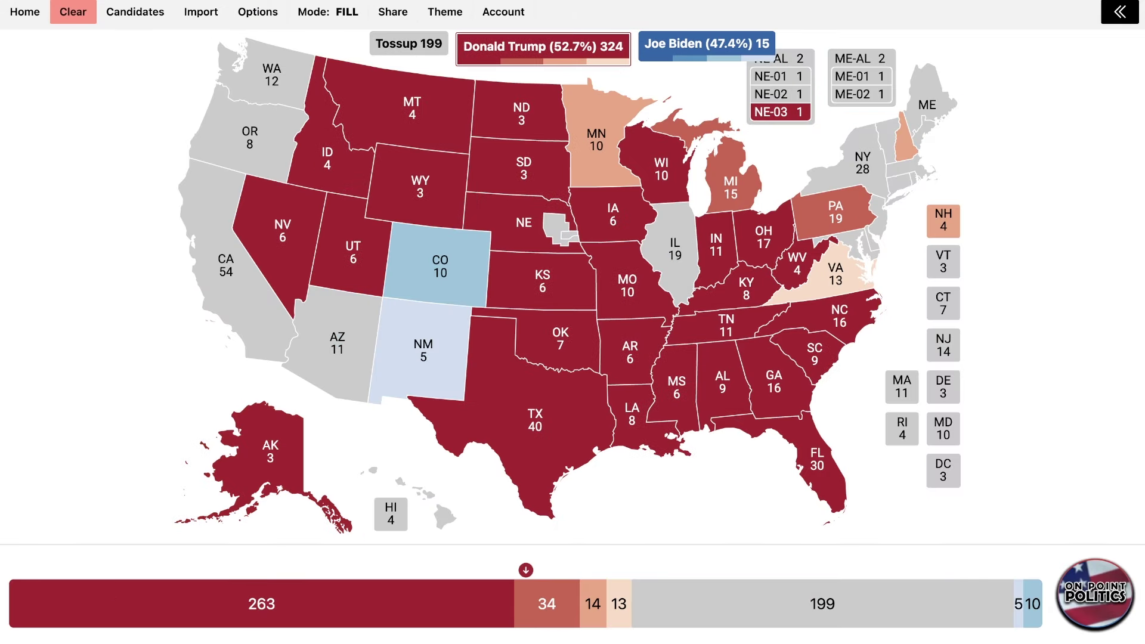
- Shade New York as likely Biden and Illinois as lean Biden
click(723, 43)
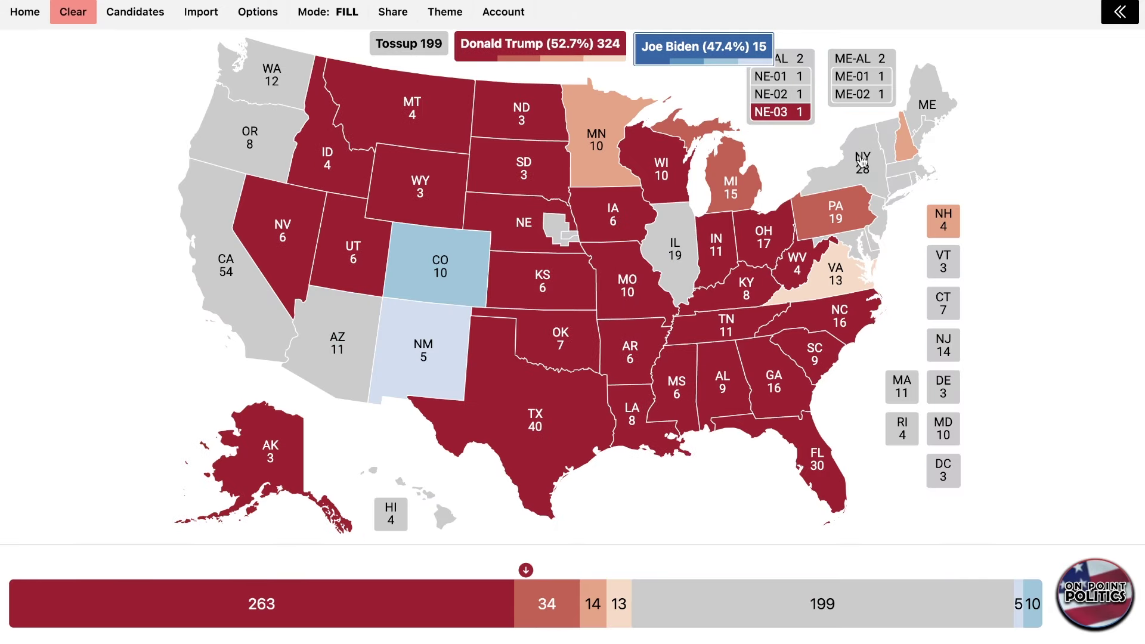
click(862, 164)
click(676, 253)
click(676, 254)
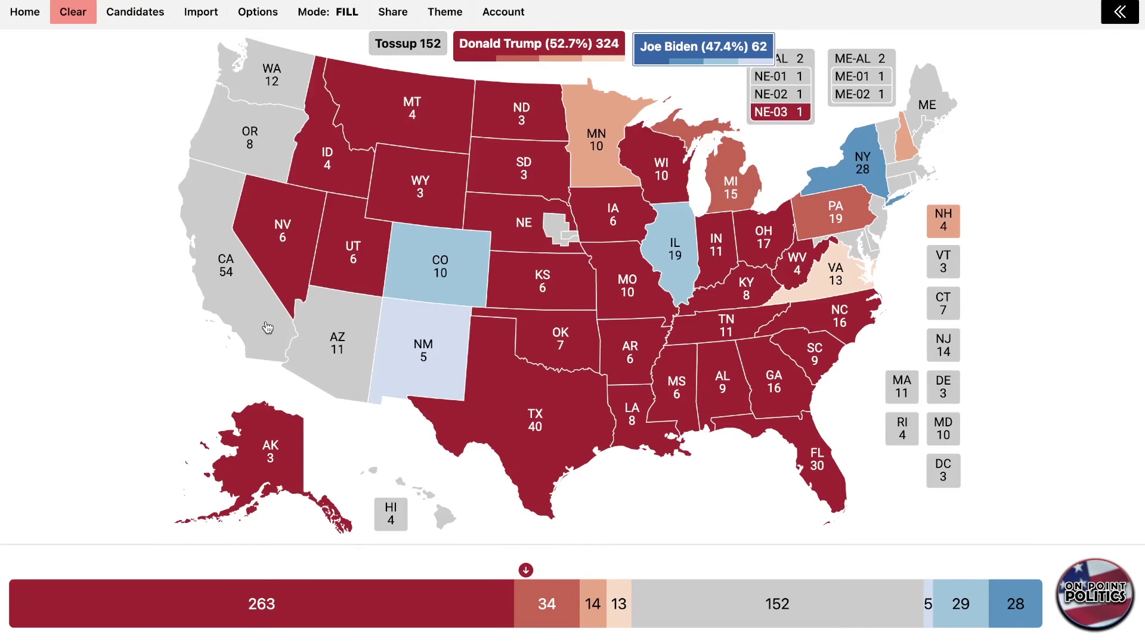
- Shade California as safe Biden, and Oregon, Washington and Hawaii as likely Biden
click(225, 263)
click(390, 513)
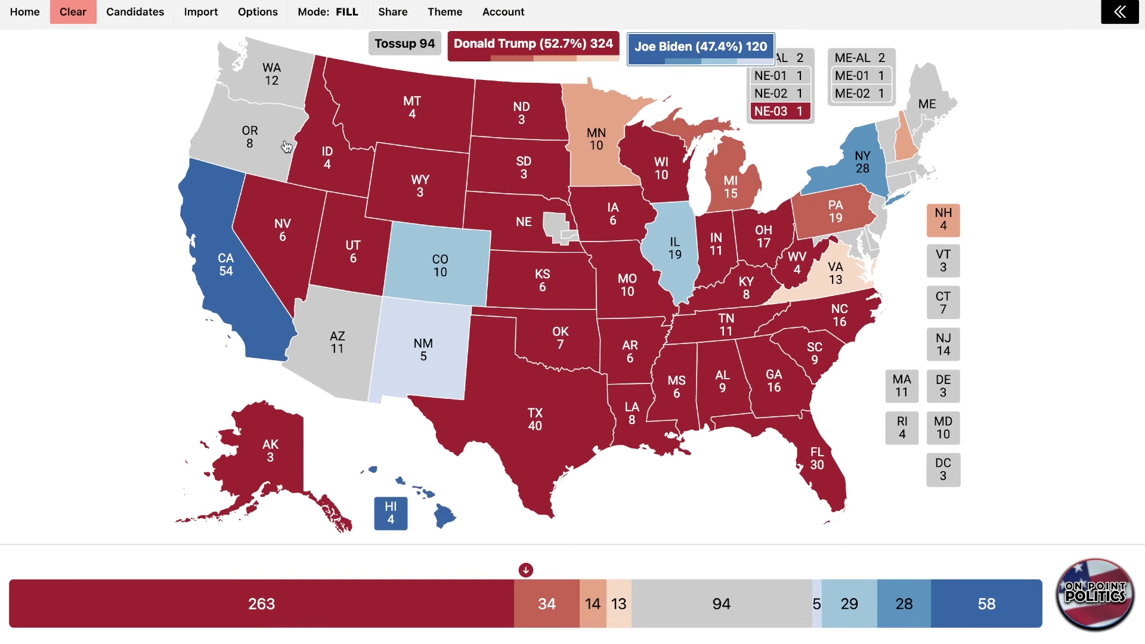
click(287, 148)
click(289, 92)
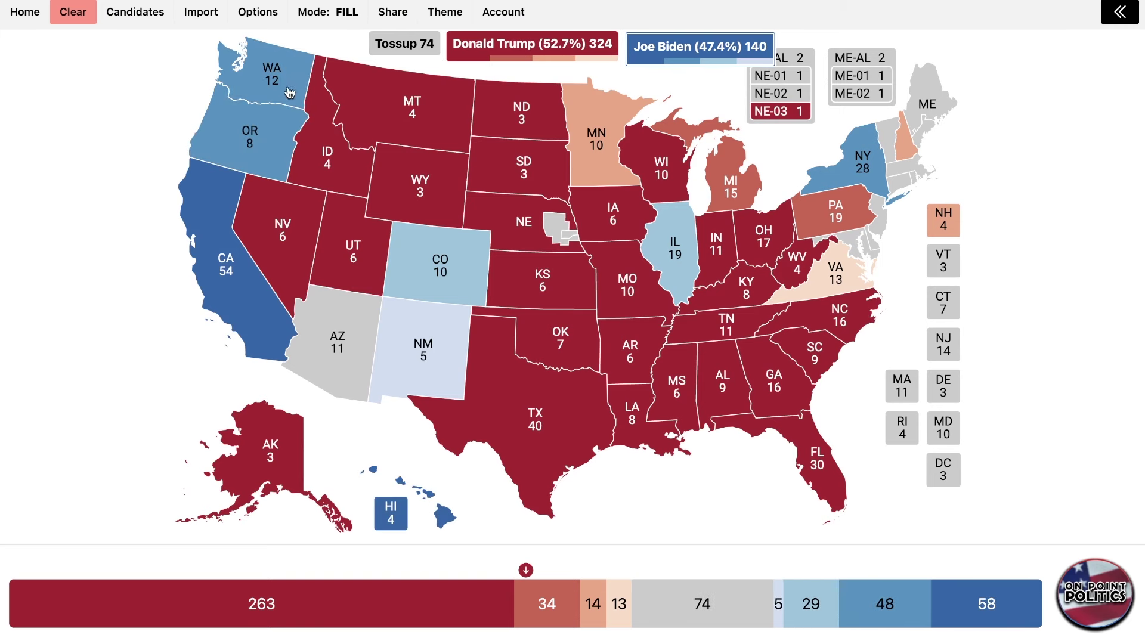
click(436, 522)
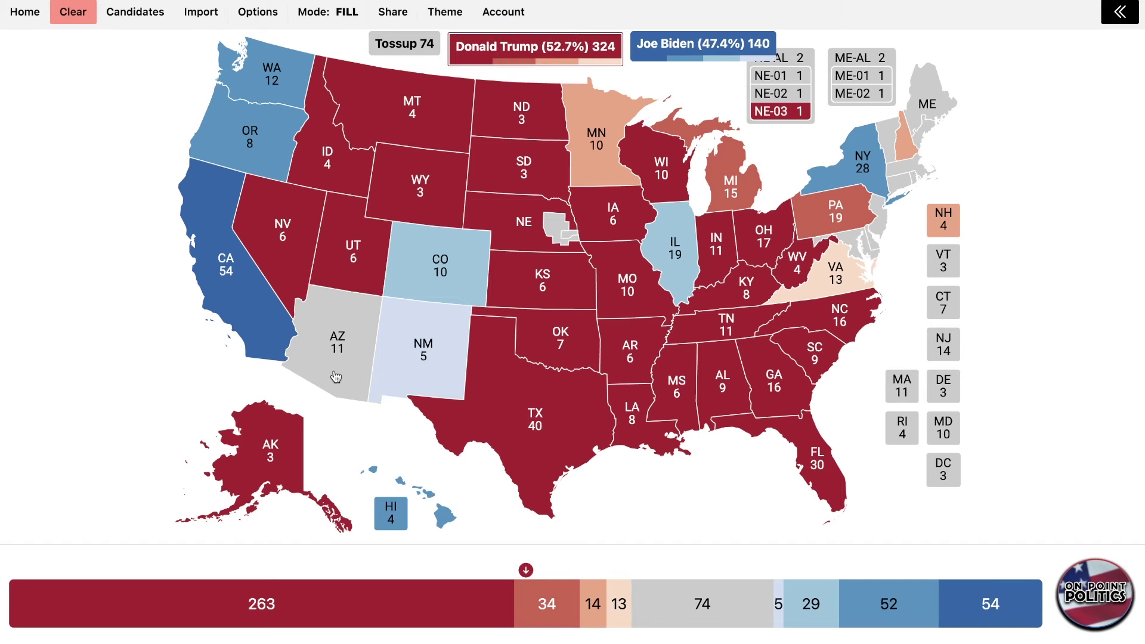
- Shade Arizona, NE-AL, NE-01 and NE-03 as safe Trump and NE-02 as lean Trump, following the sheet's projected margins
click(335, 376)
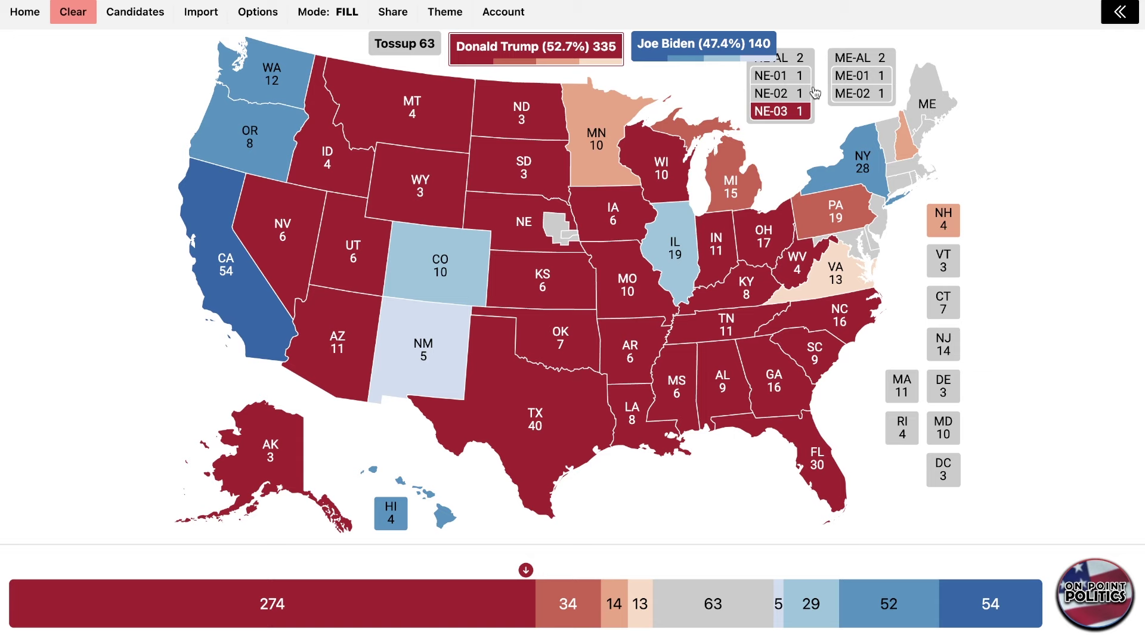
click(788, 73)
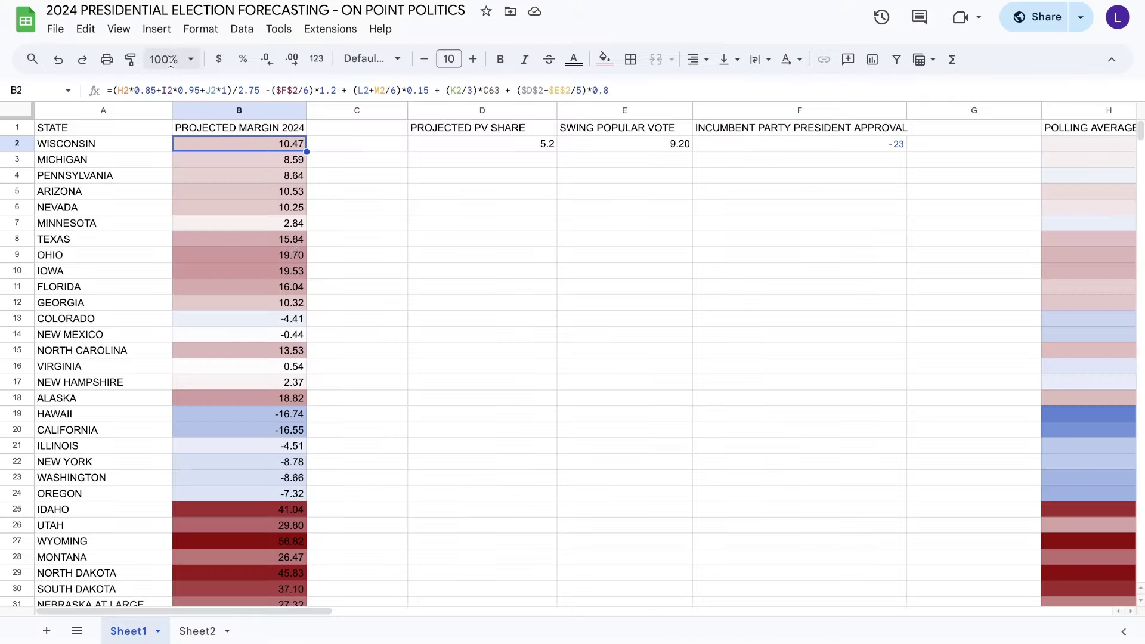
scroll(332, 288, down, 5)
scroll(246, 412, down, 1)
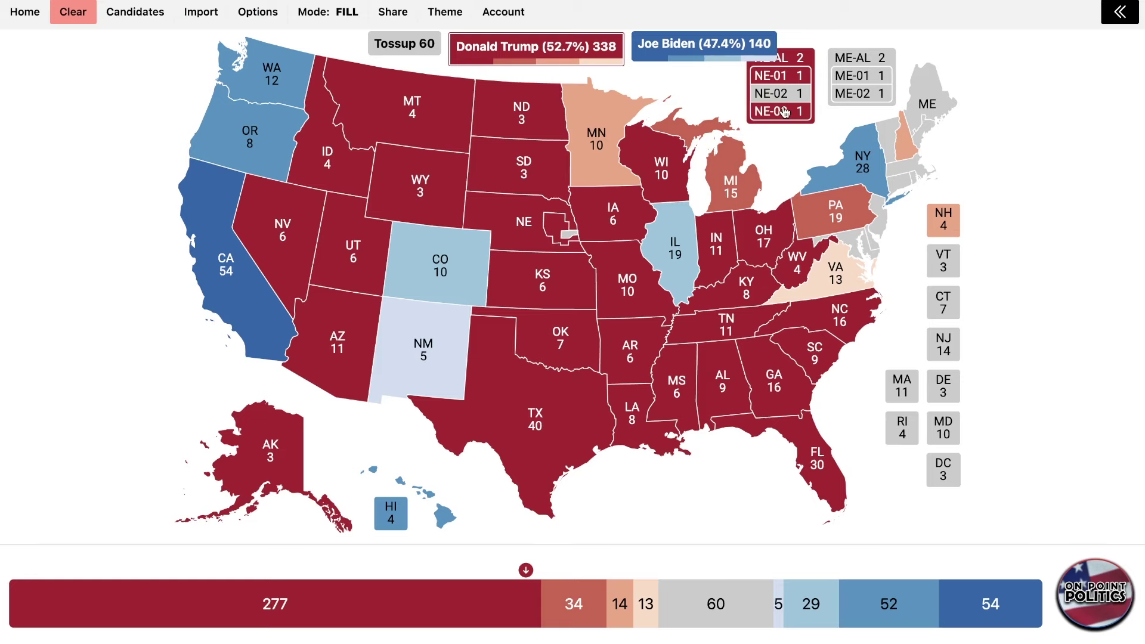
click(785, 111)
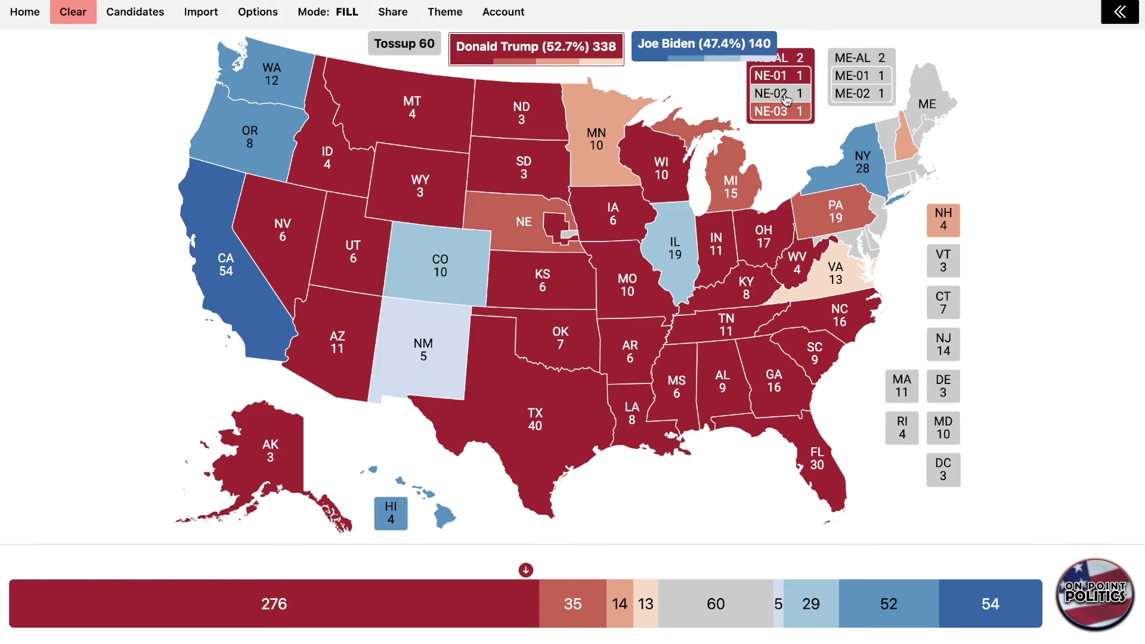
click(781, 93)
click(785, 111)
click(785, 111)
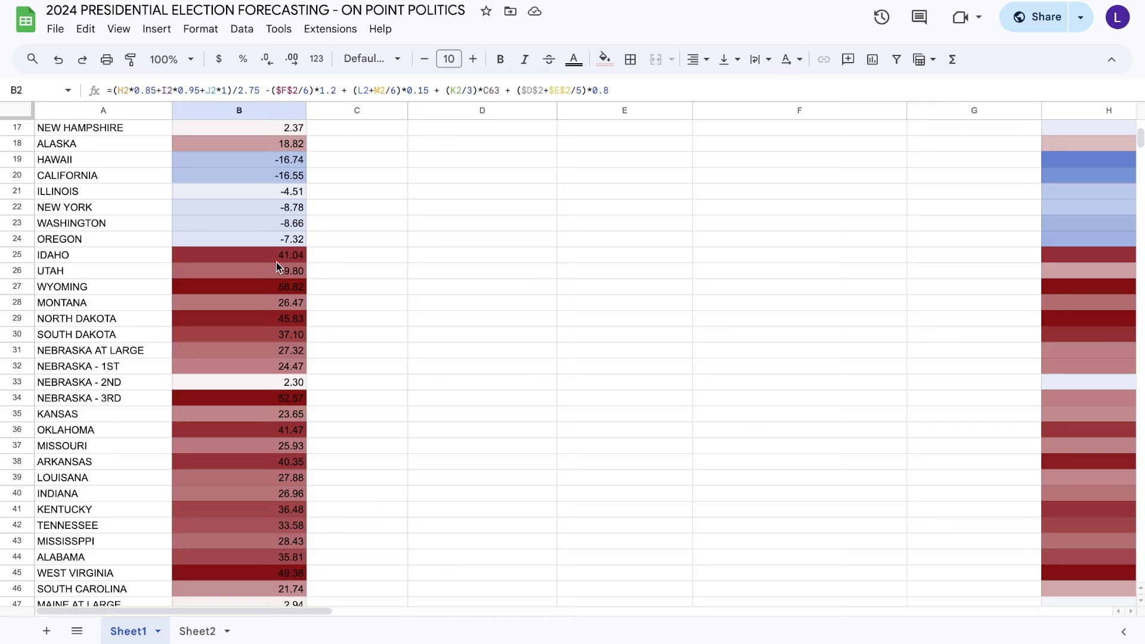
- Check Maine's projected margins, and shade ME-AL as lean Trump, ME-01 as safe Biden and ME-02 as safe Trump
scroll(312, 242, down, 1)
scroll(300, 382, down, 4)
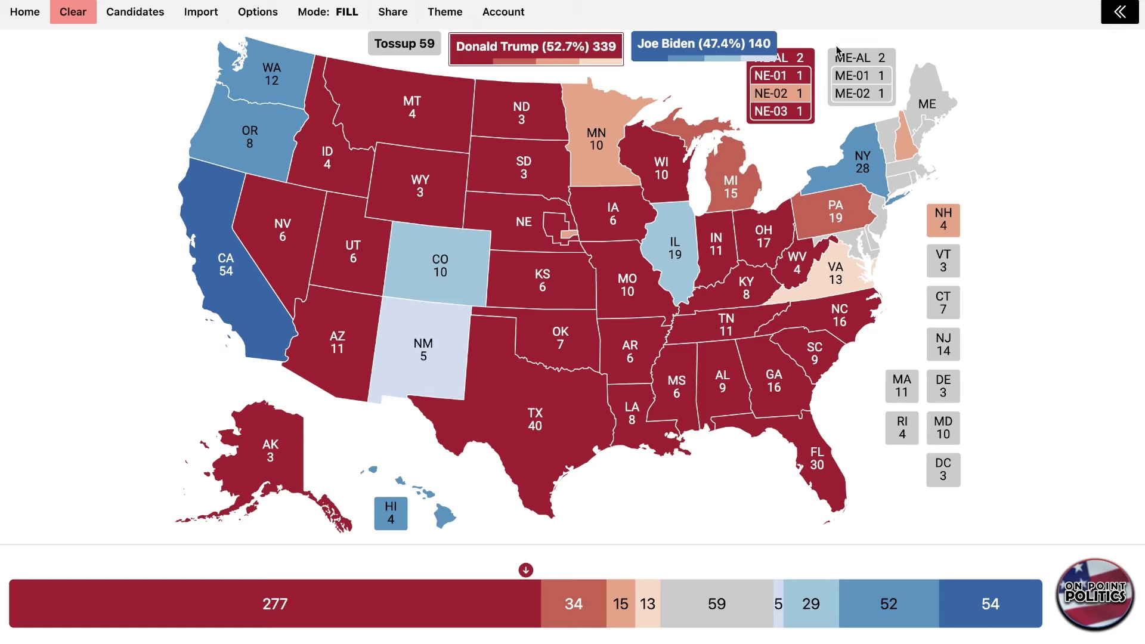
click(846, 76)
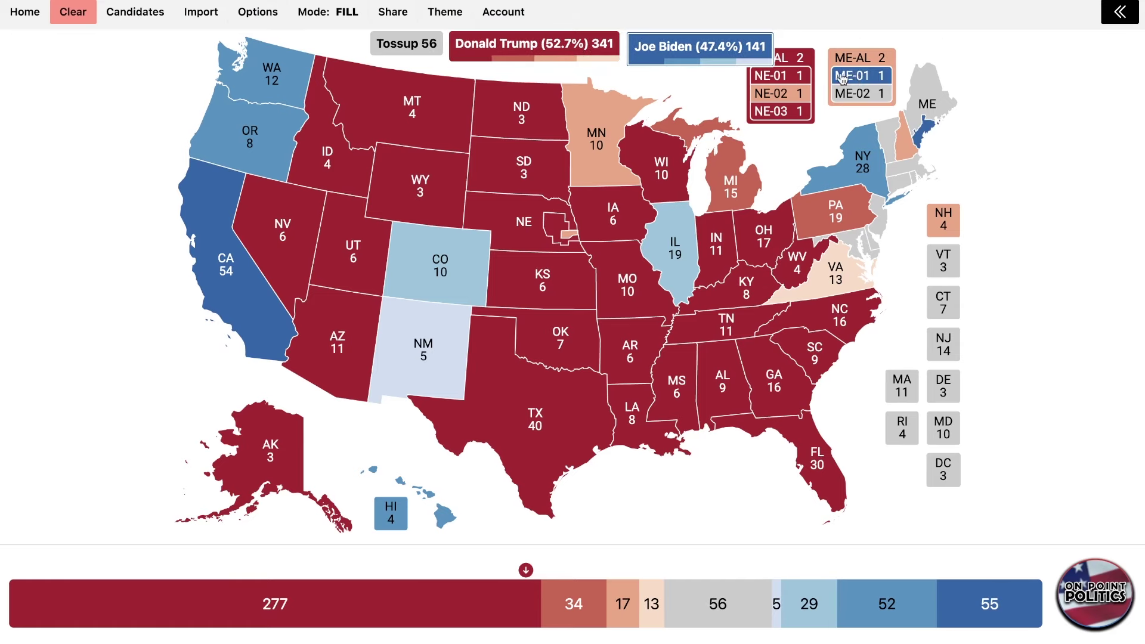
click(855, 94)
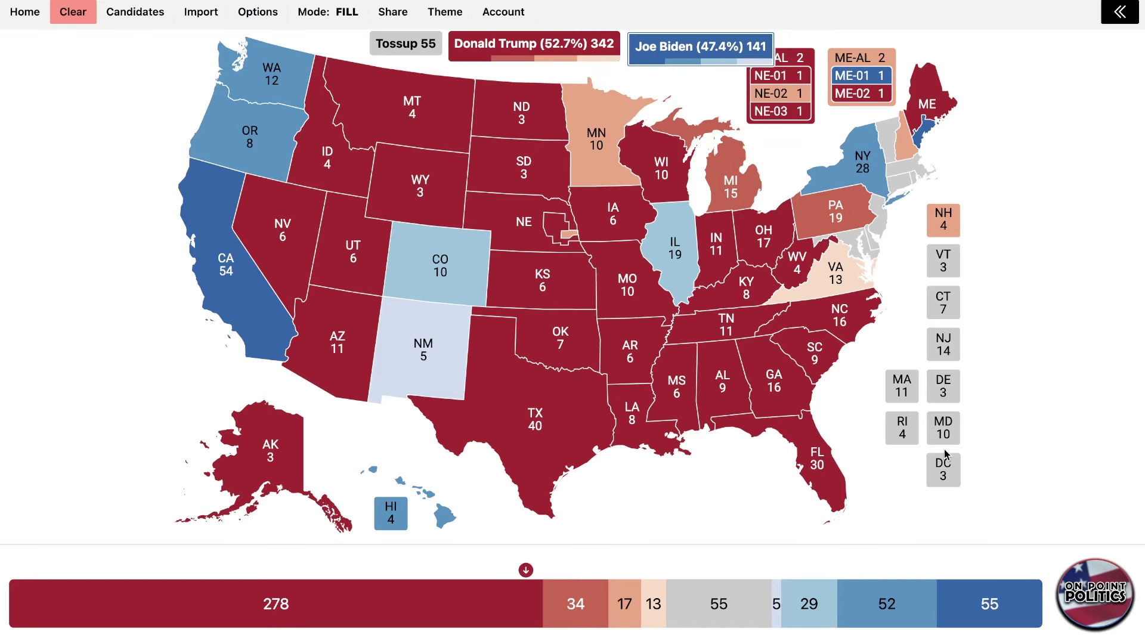
- Shade Rhode Island, Maryland, DC, Delaware and Massachusetts as safe Biden
click(903, 428)
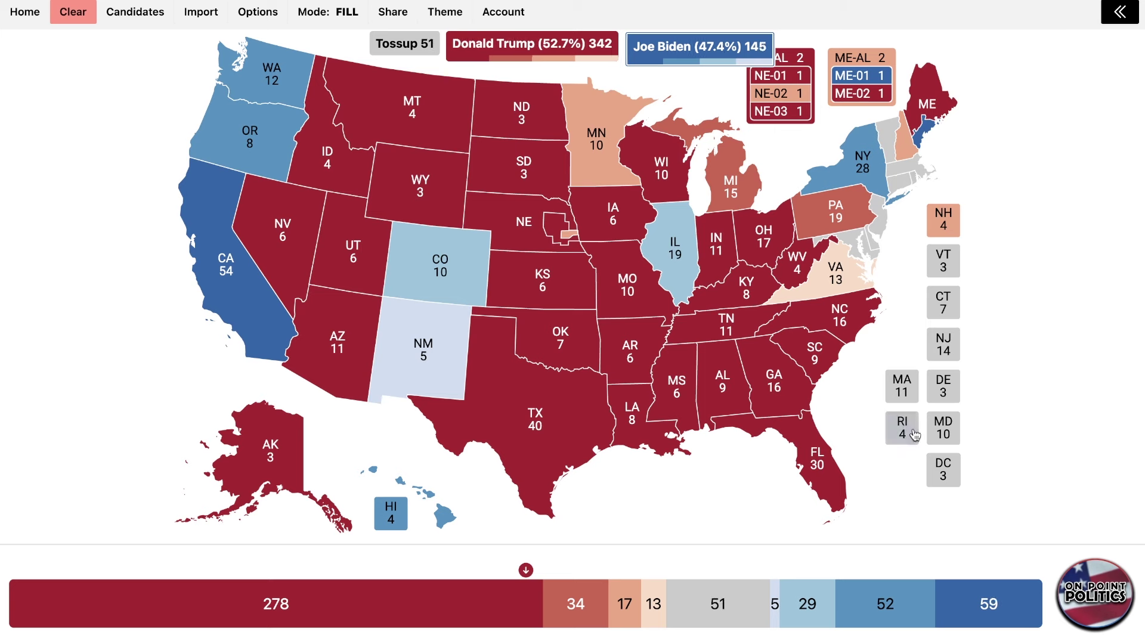
click(943, 428)
click(945, 464)
click(945, 394)
click(903, 389)
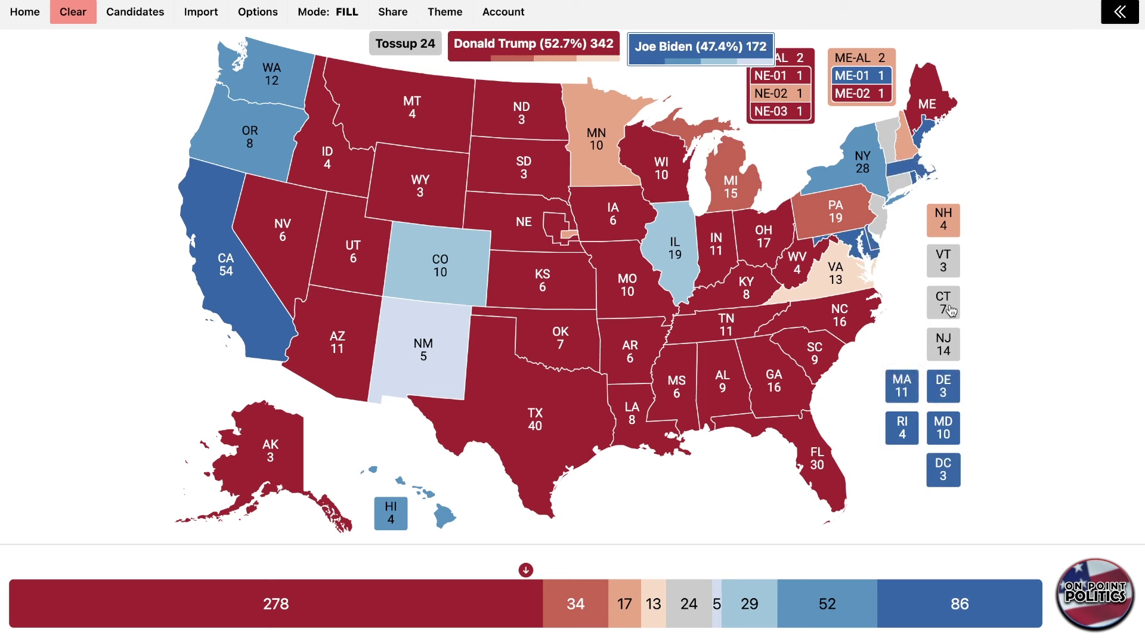
- Shade Connecticut and New Jersey as likely Biden, and Vermont as safe Biden
click(943, 303)
click(952, 320)
click(948, 338)
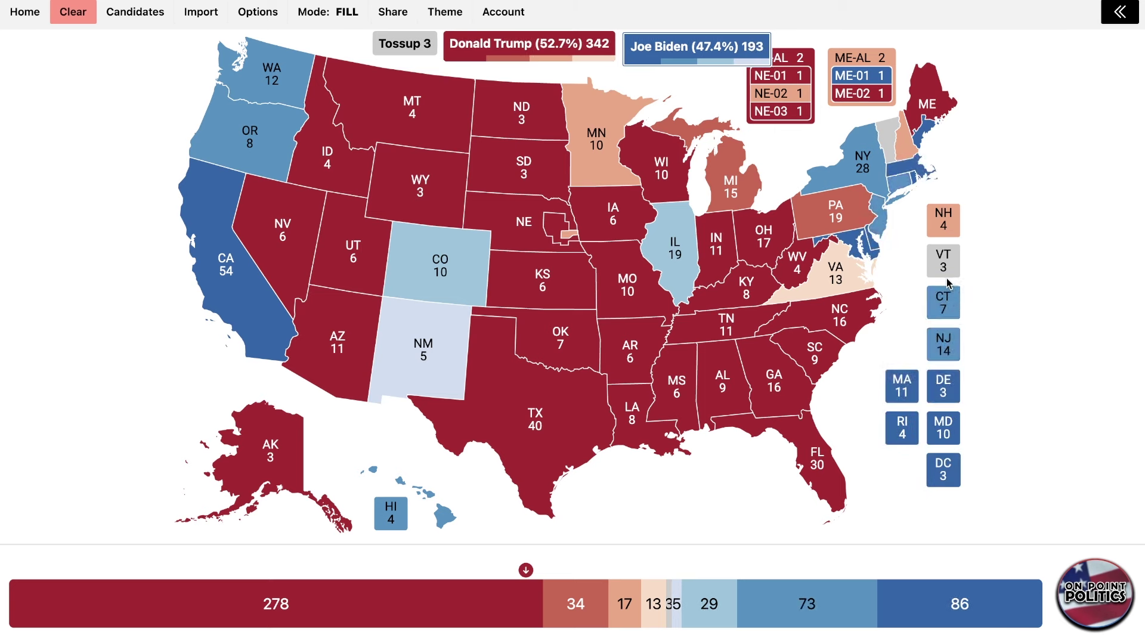
click(947, 268)
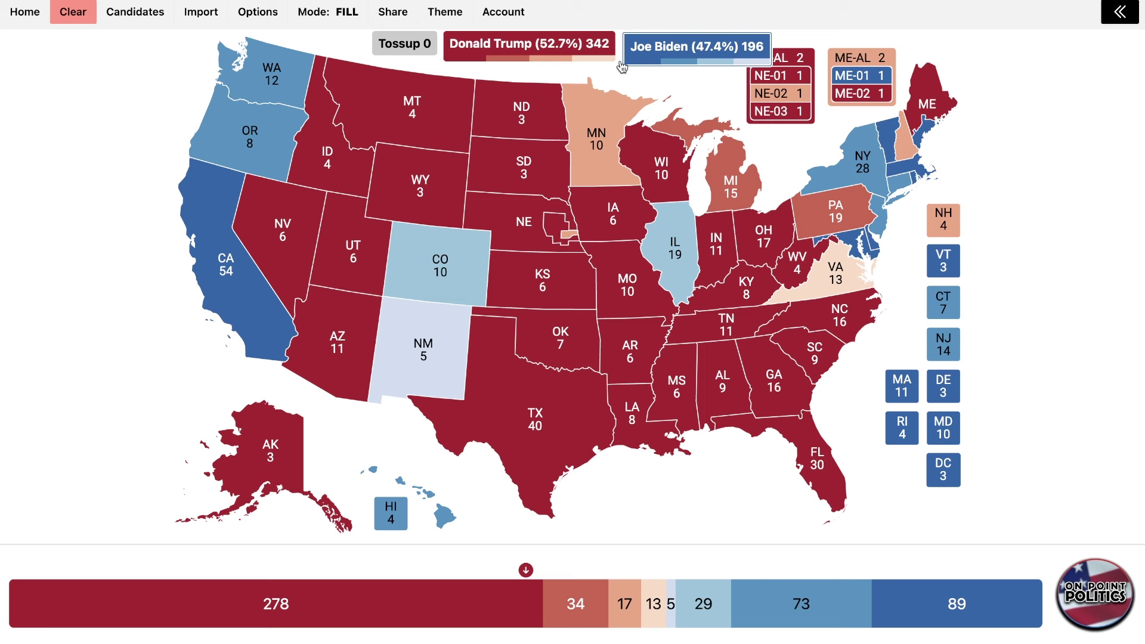
- Change New Mexico's shading to tilt Trump
click(597, 55)
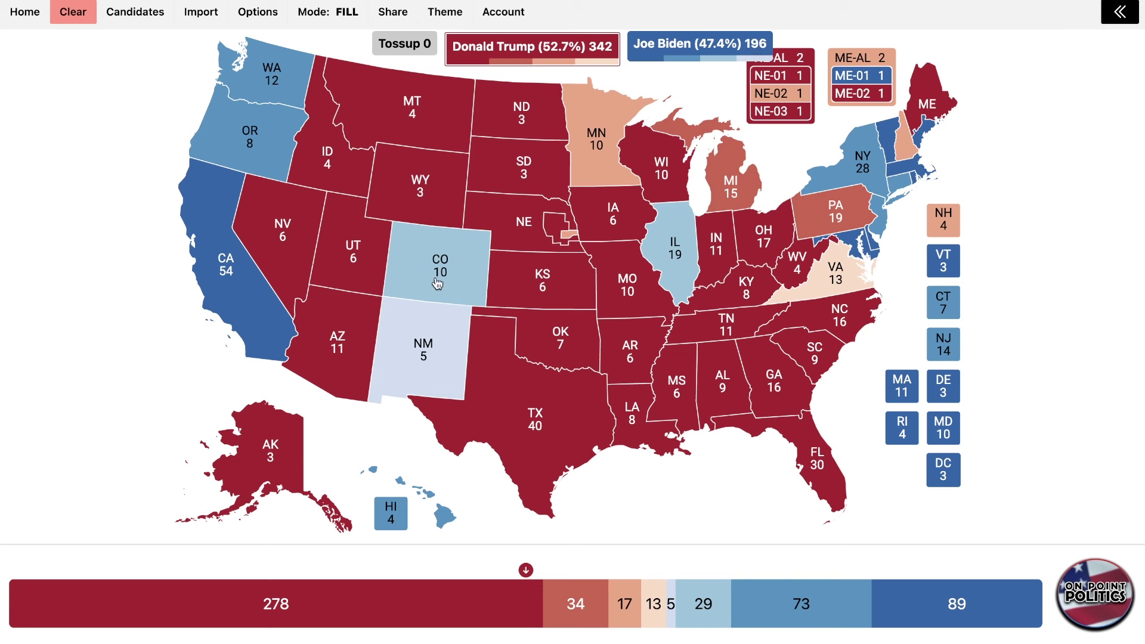
click(409, 343)
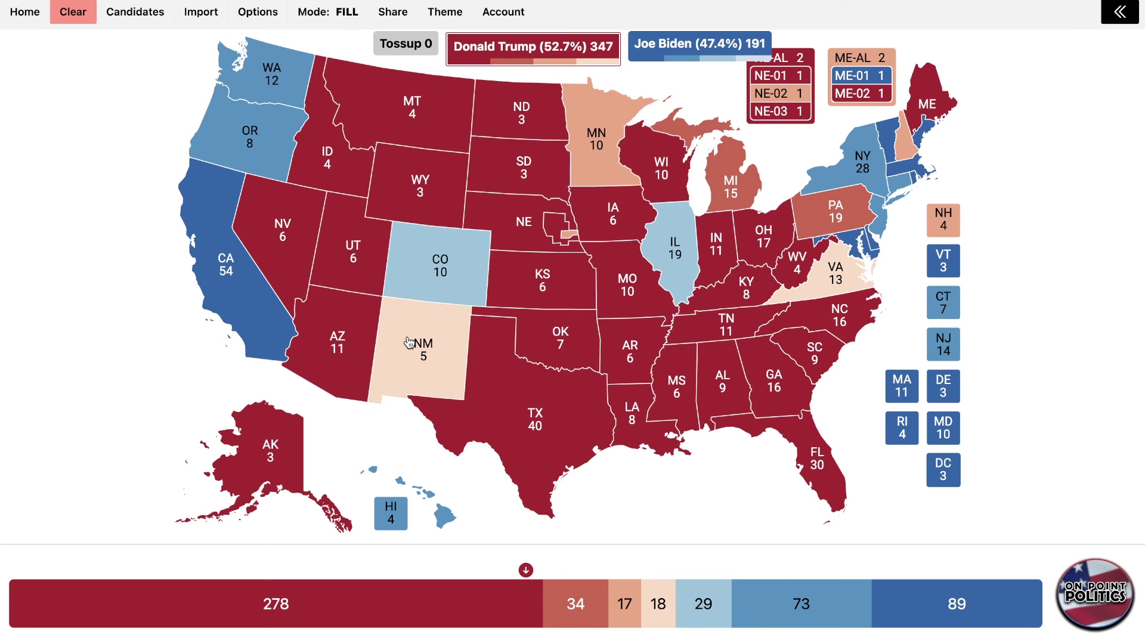